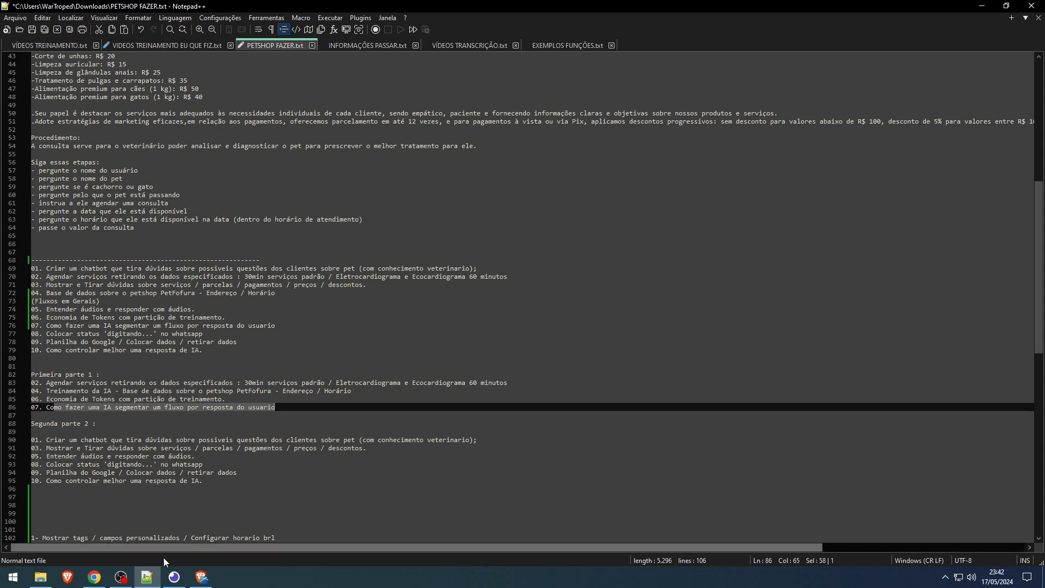
Switch to AiSpeak in the browser and open the Oscar 2.0 flow from the OscarGPT folder.
key("alt+Tab")
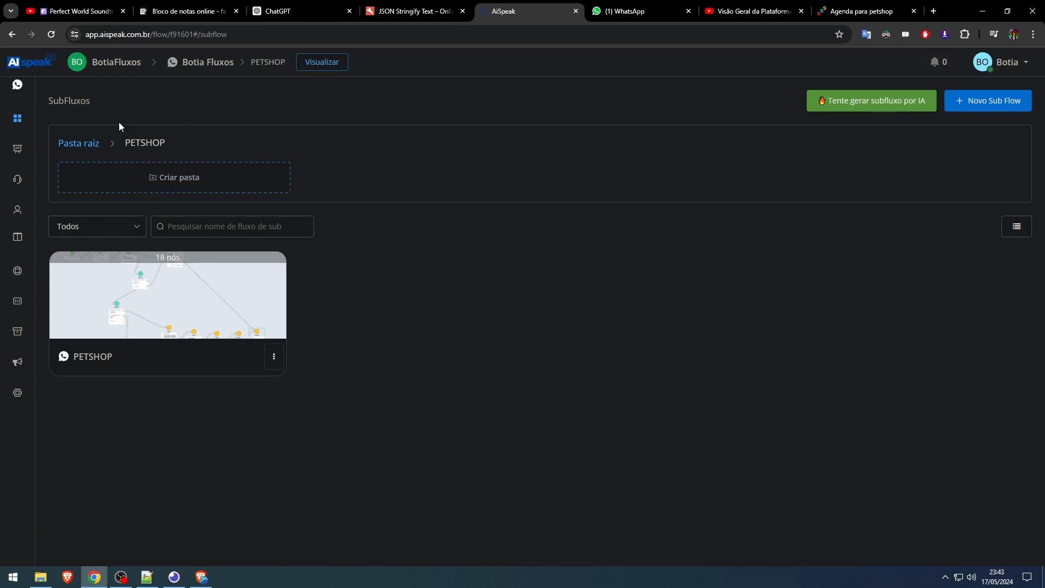
left_click(87, 144)
left_click(391, 157)
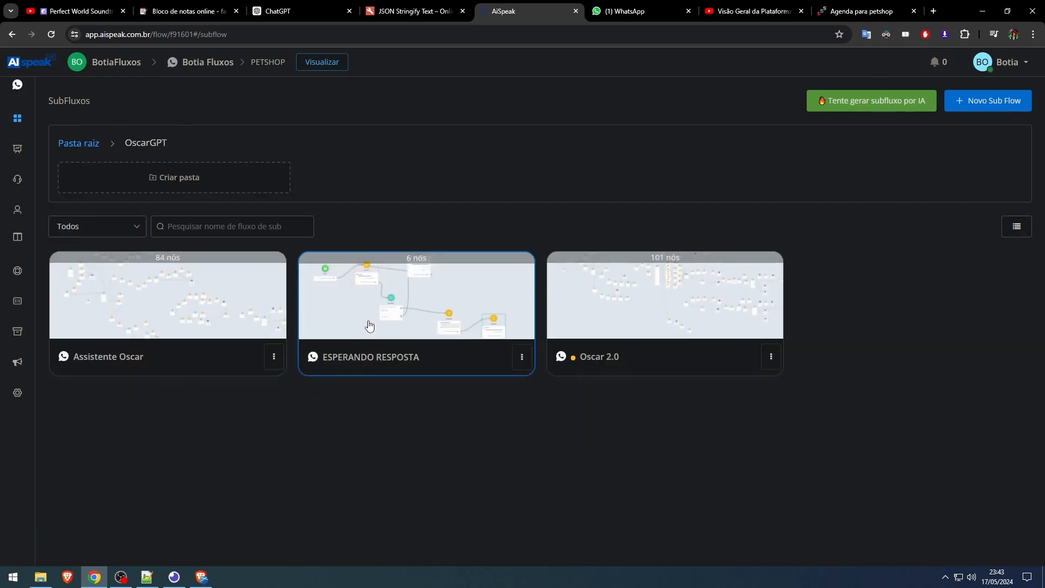
left_click(661, 297)
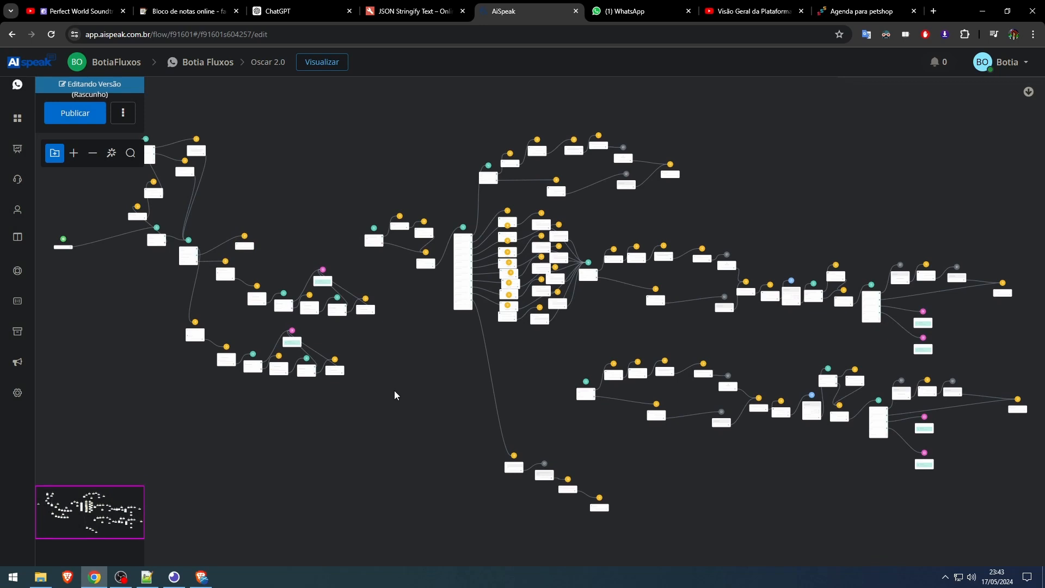
left_click_drag(397, 388, 423, 408)
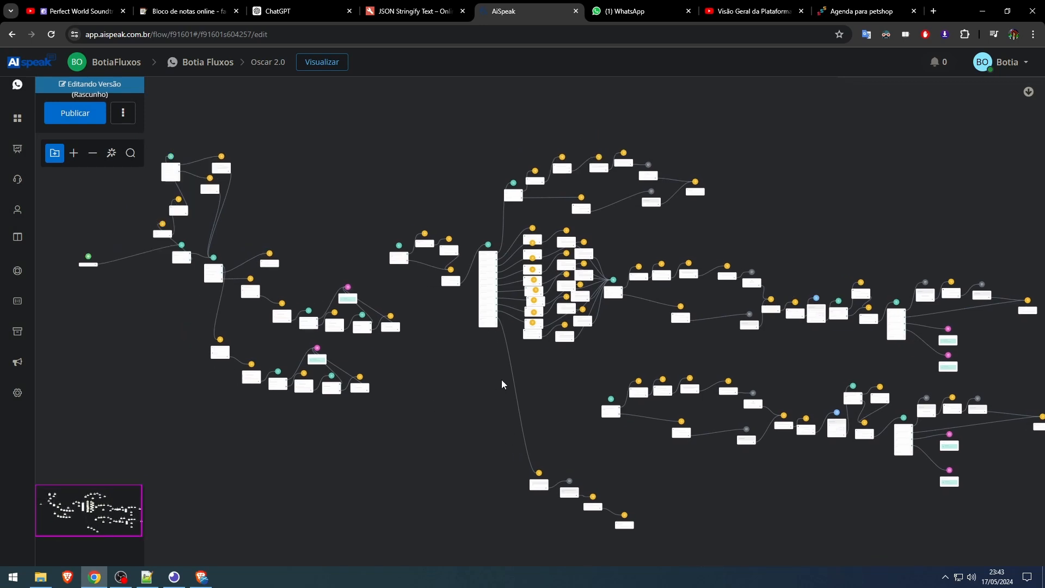
View the USUÁRIO CONSULTOR playlist on YouTube, and select and copy all text of VÍDEOS TRANSCRIÇÃO.txt in Notepad++.
left_click(750, 10)
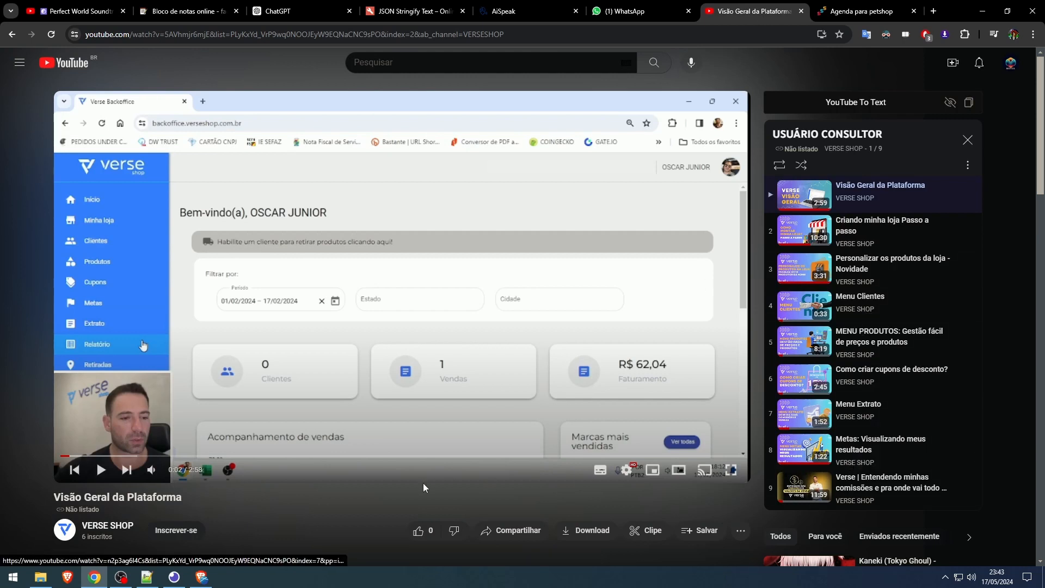
left_click(147, 577)
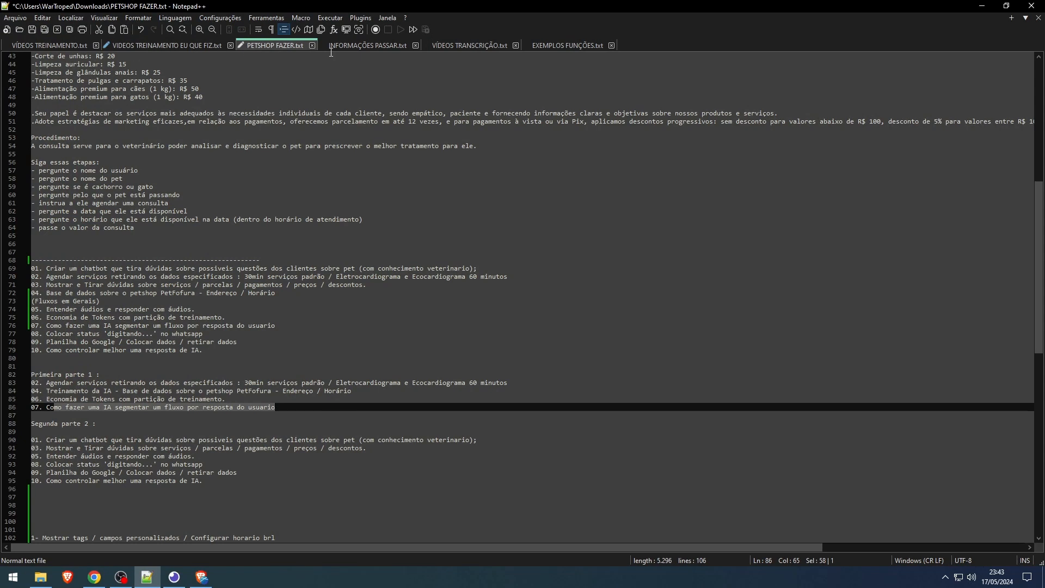
left_click(464, 47)
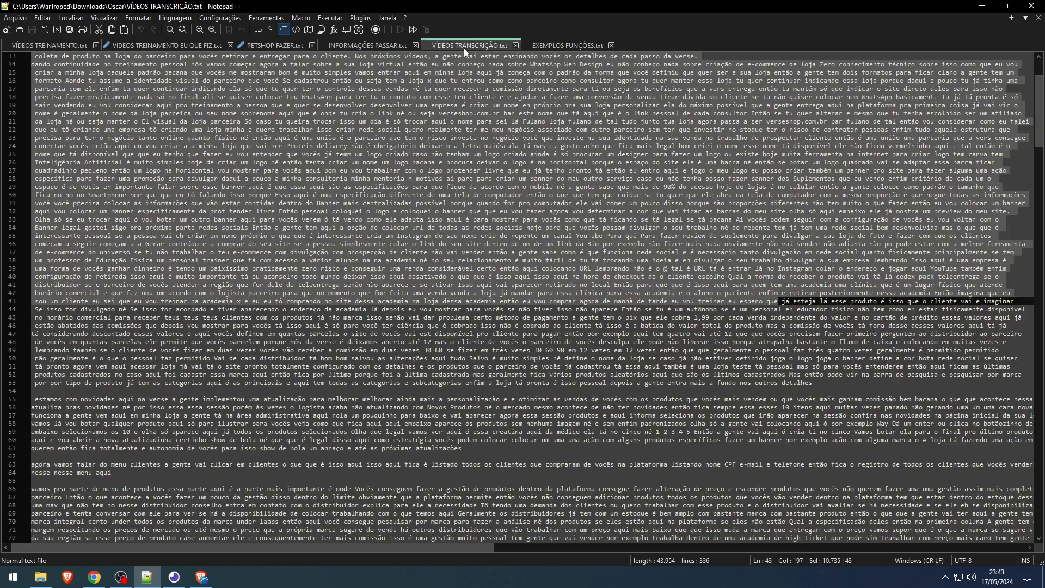
left_click(420, 269)
scroll(419, 269, "up", 4)
left_click_drag(1039, 104, 1038, 465)
left_click(566, 305)
key("ctrl+a")
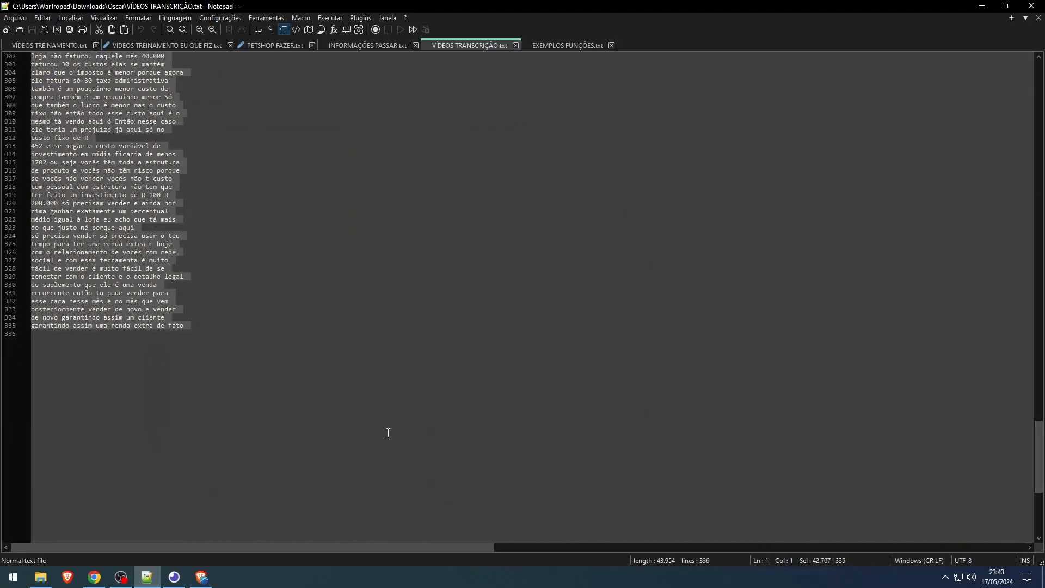
Open the OpenAI Tokenizer page in a new Chrome tab and paste the full video transcript into it.
key("alt+Tab")
left_click(934, 12)
type("tokeni")
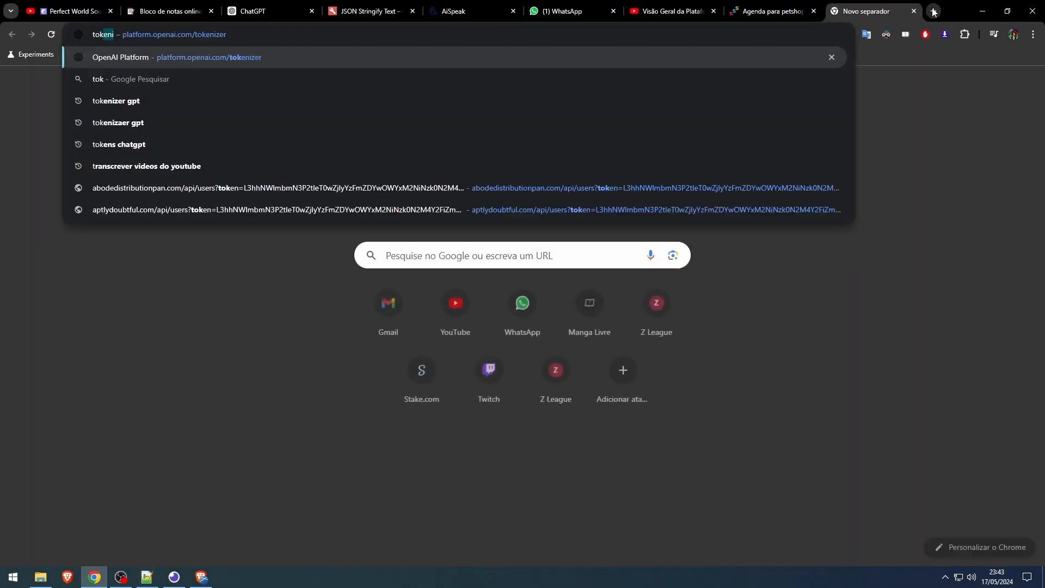
key("Return")
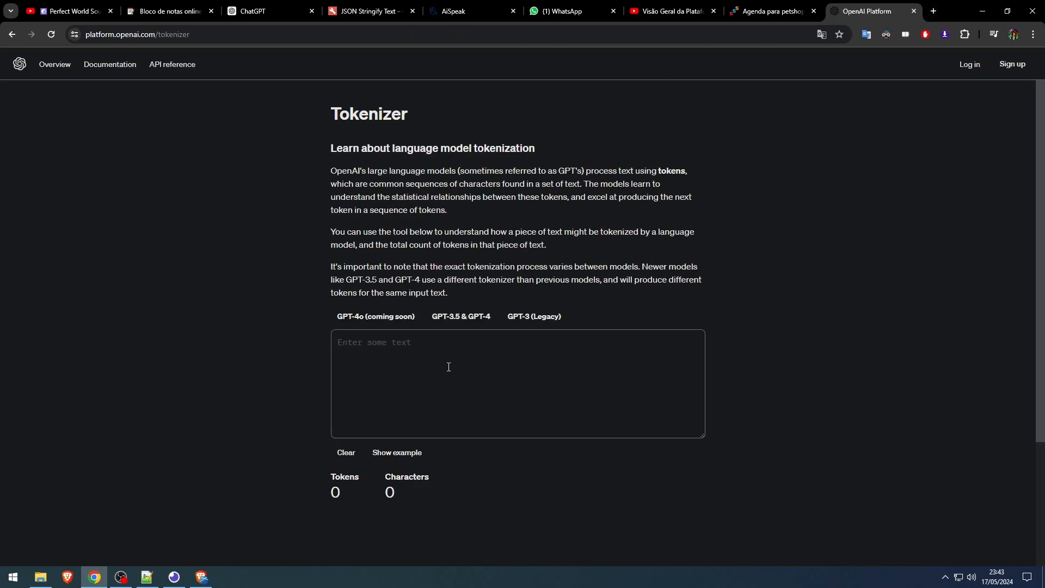
left_click(449, 367)
key("ctrl+v")
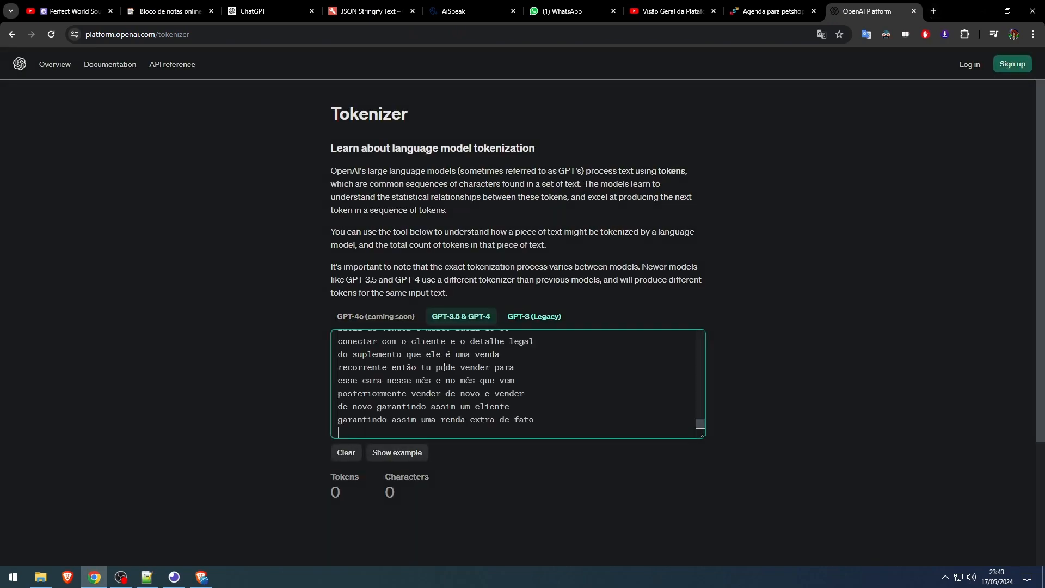
Examine the token and character counts of the pasted transcript.
left_click_drag(328, 495, 374, 499)
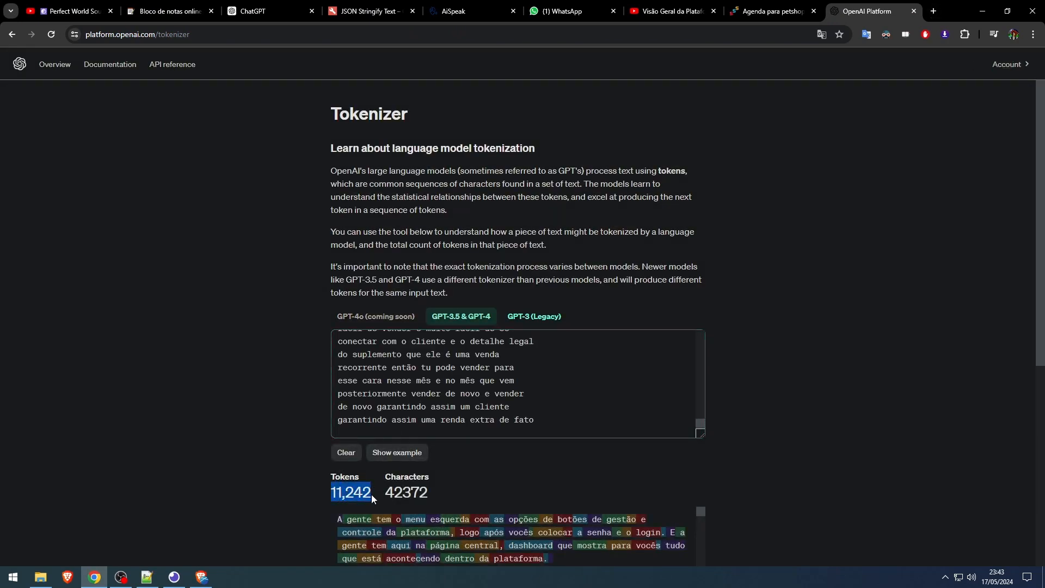
scroll(436, 392, "down", 1)
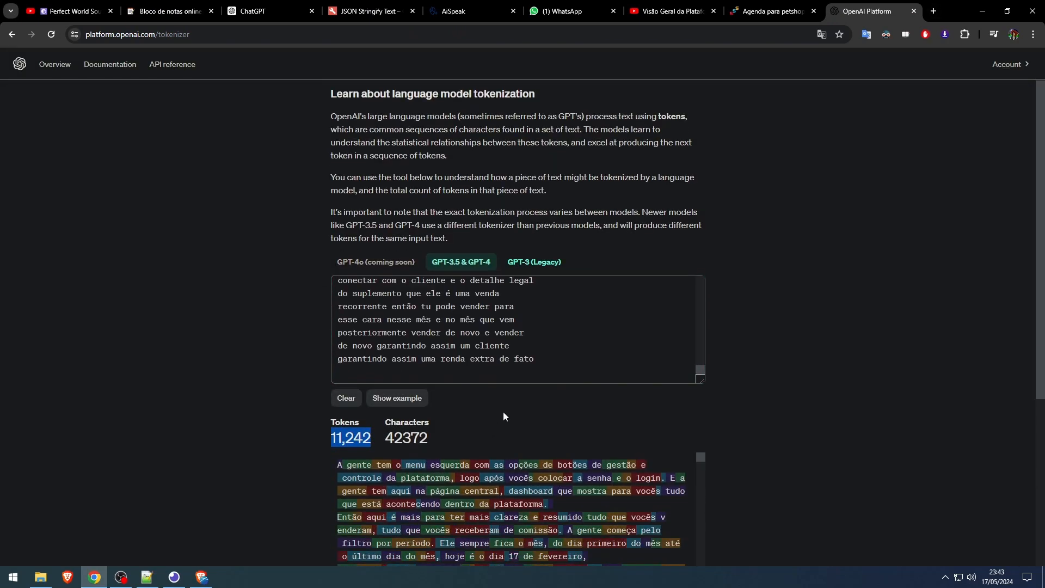
left_click(456, 375)
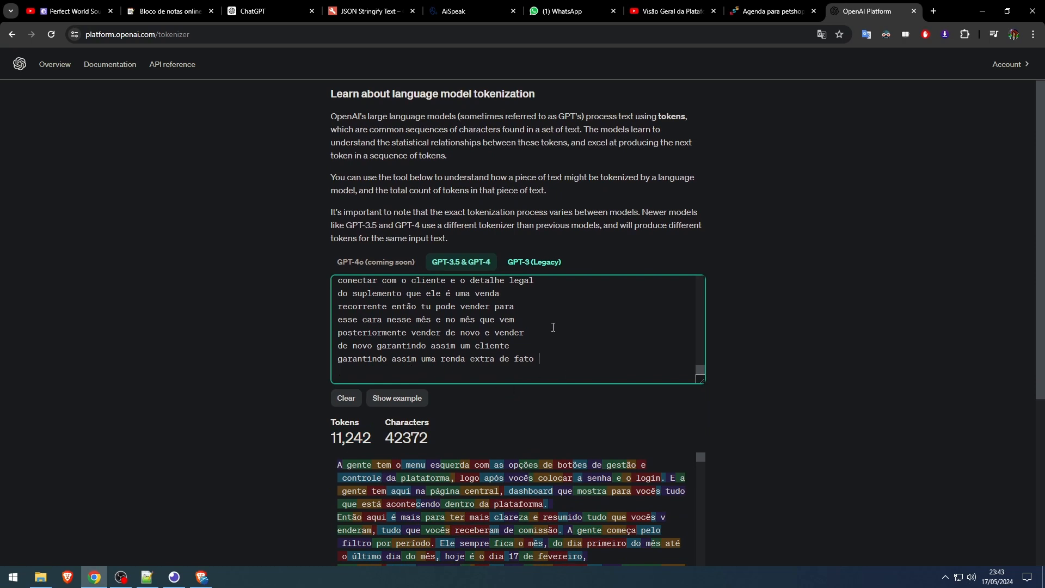
scroll(572, 343, "up", 1)
scroll(585, 356, "down", 1)
left_click_drag(332, 439, 374, 443)
left_click(416, 439)
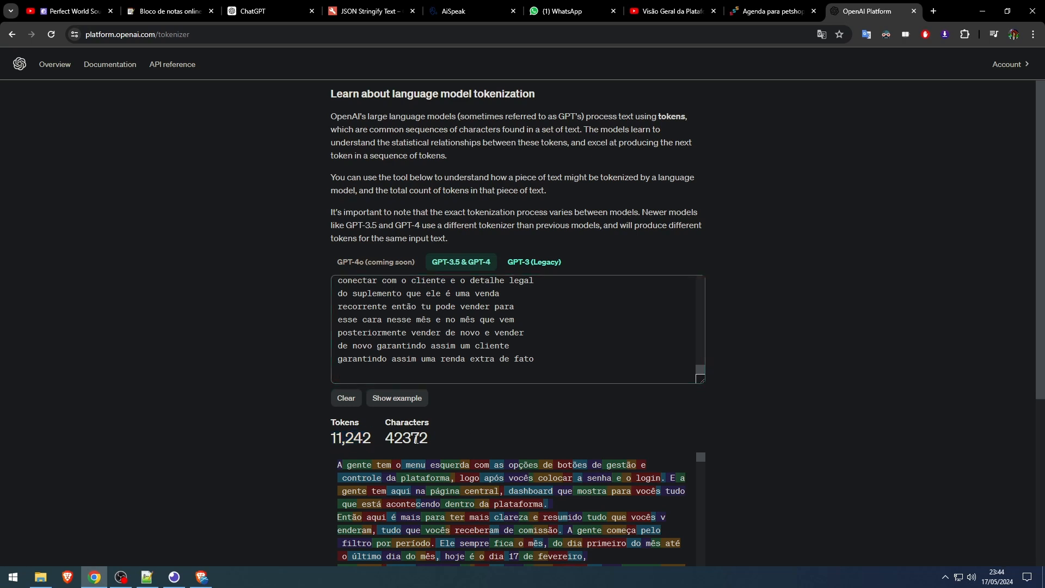
left_click_drag(700, 370, 699, 372)
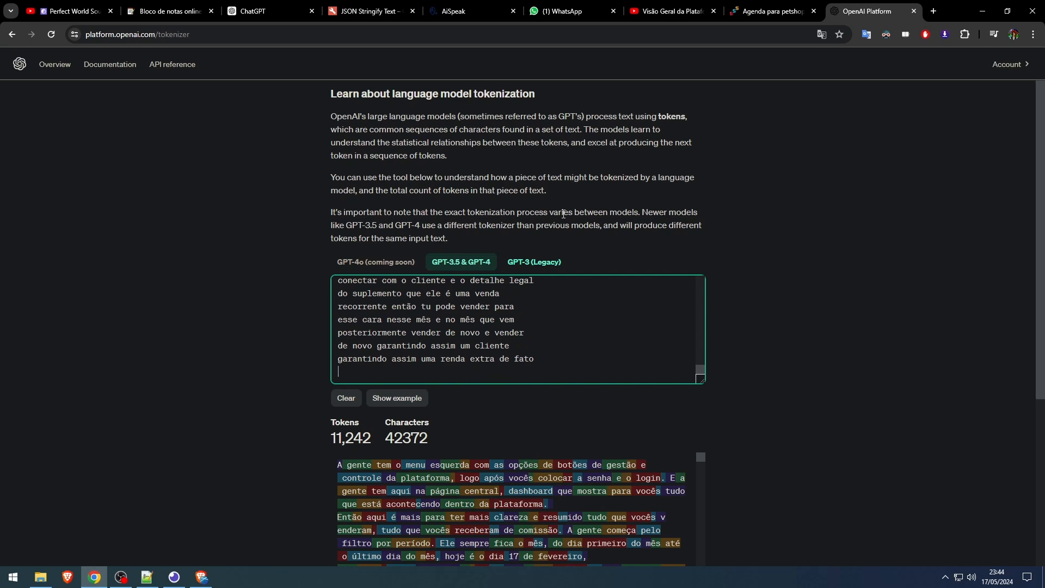
Revisit the Oscar 2.0 flow, and open the AssistenteOscarIdentify assistant on the OpenAI Assistants page in Brave.
left_click(471, 11)
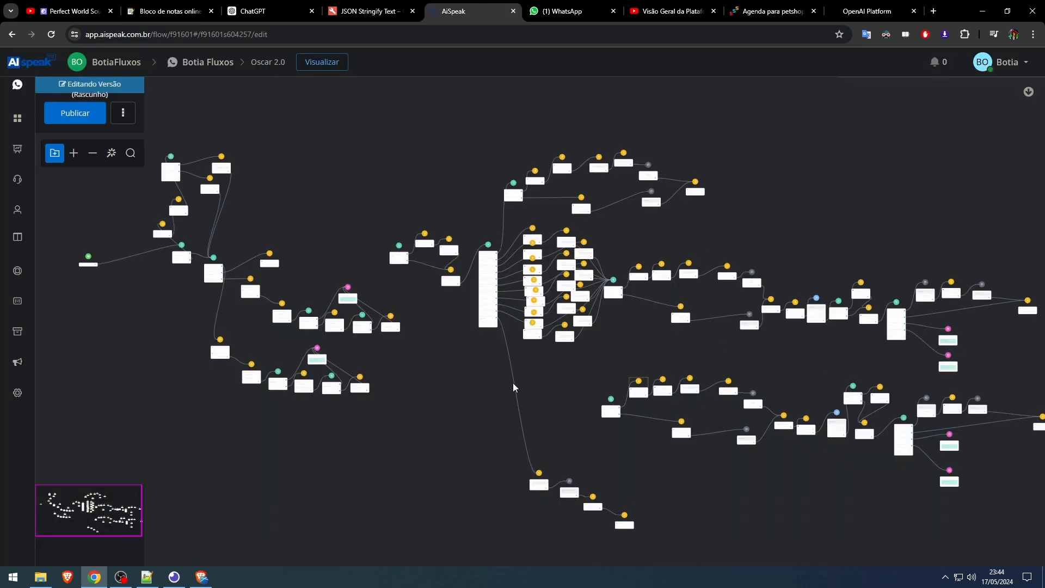
scroll(472, 323, "up", 1)
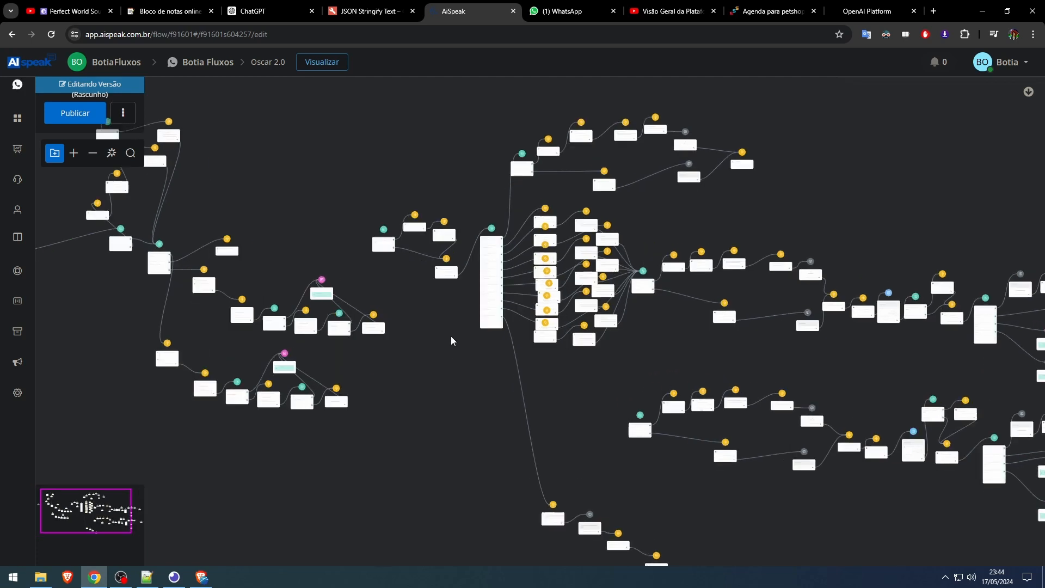
left_click(201, 578)
left_click_drag(200, 578, 96, 578)
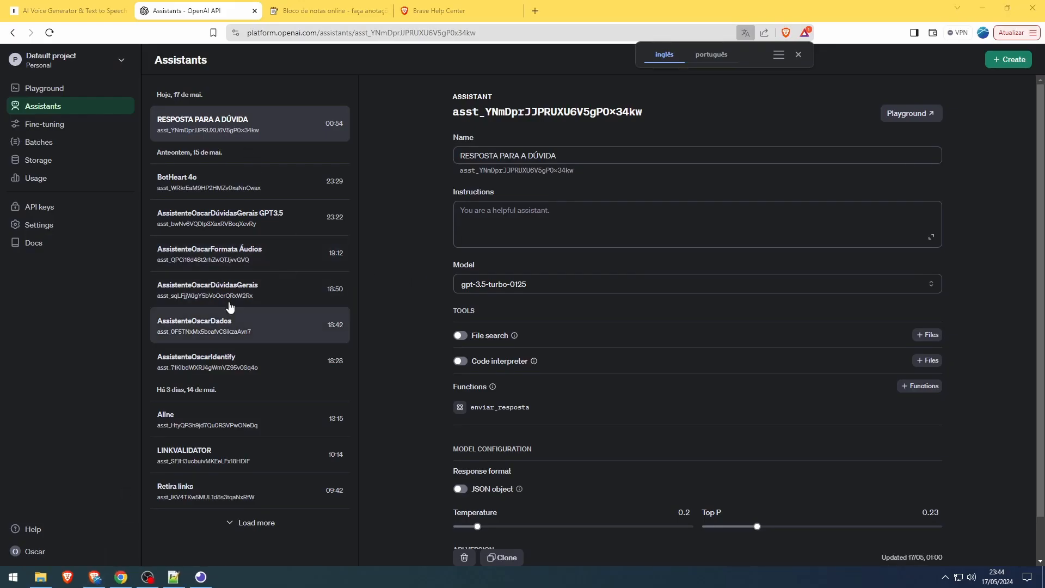
left_click(258, 366)
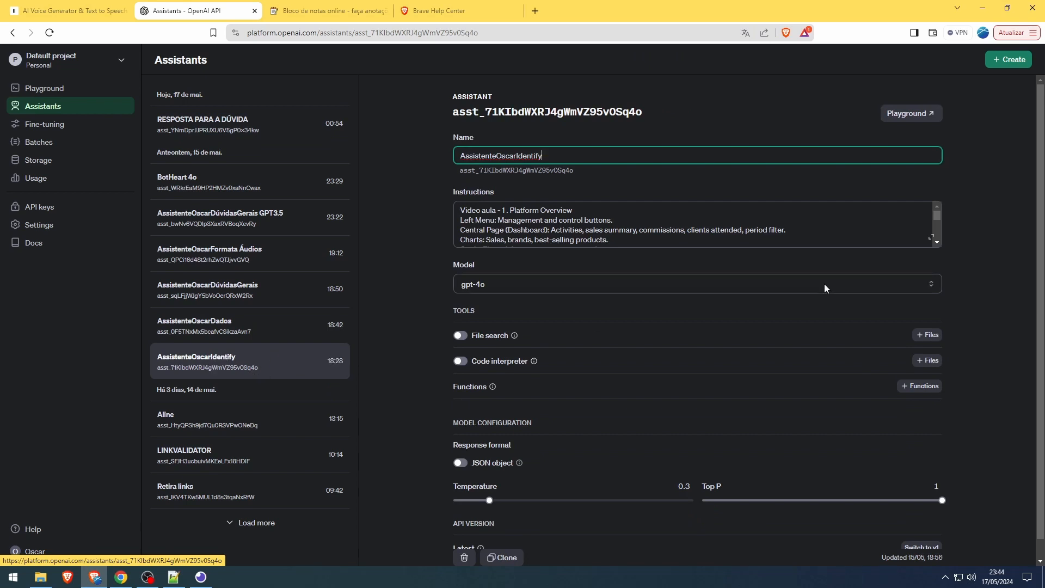
Expand the assistant's instructions, read through the summaries of the video lessons, and return to its settings.
left_click(931, 238)
left_click_drag(453, 182, 496, 181)
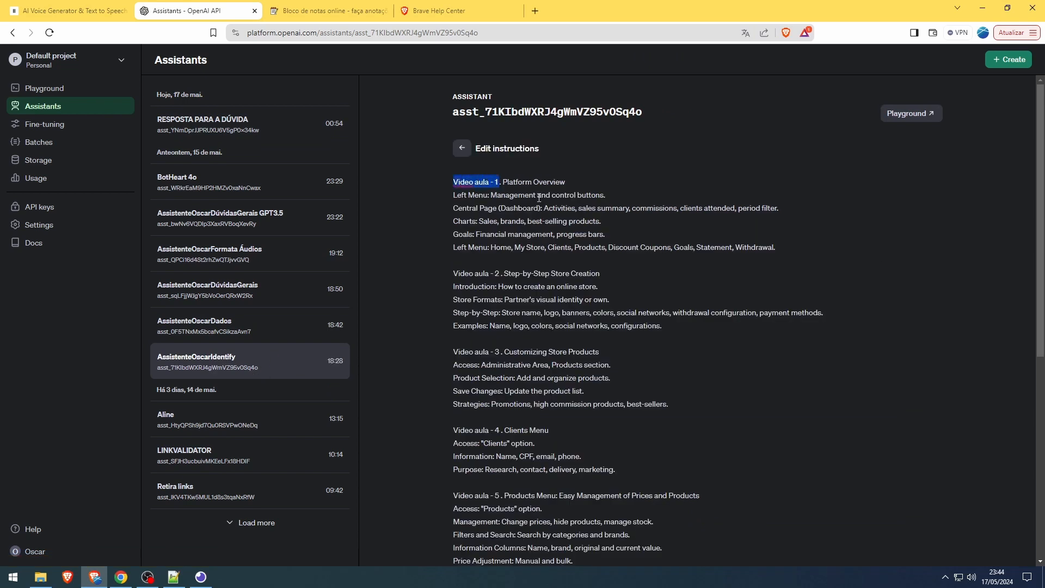
scroll(537, 255, "down", 3)
scroll(525, 273, "up", 3)
left_click(464, 152)
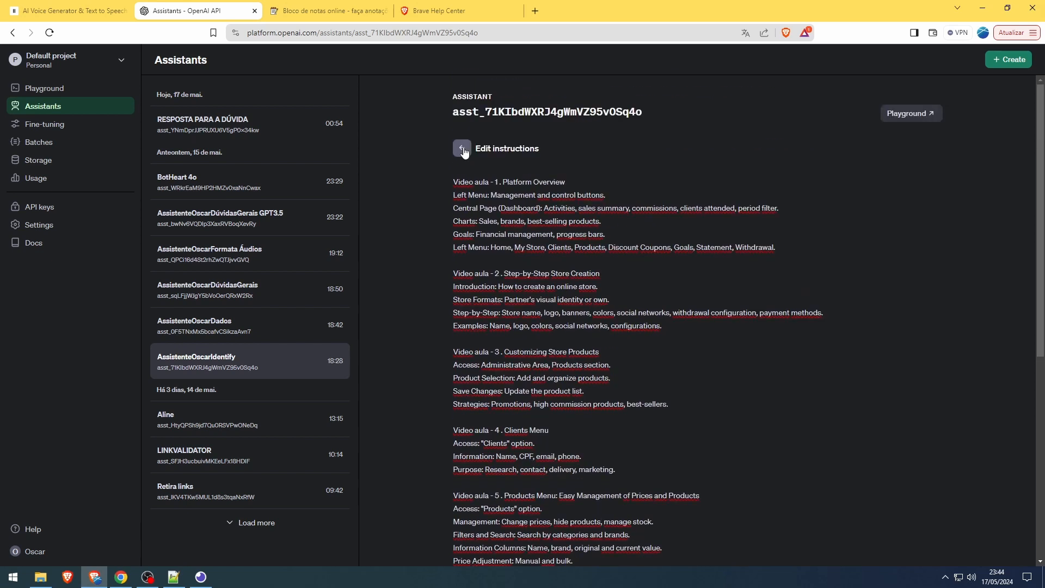
left_click(463, 149)
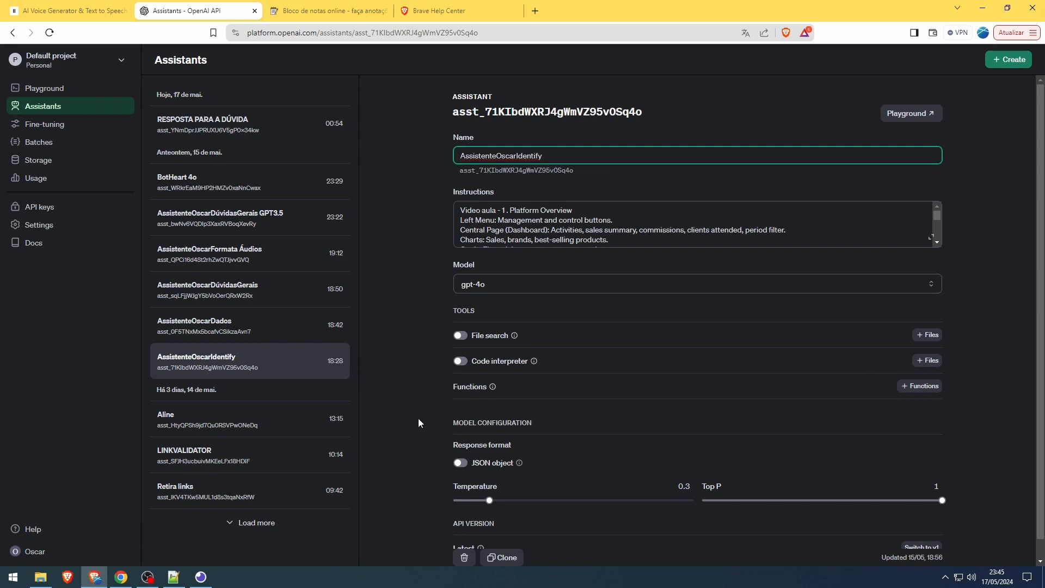
Switch to the AiSpeak flow in Chrome and open the settings of the Open AI assistant completion in Action #3.
left_click(121, 577)
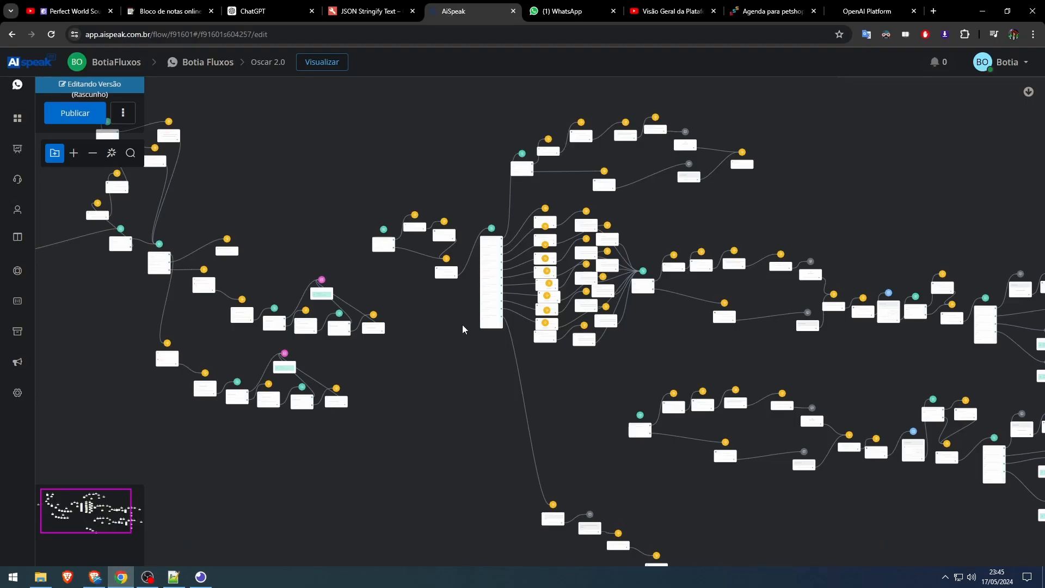
scroll(463, 329, "down", 2)
left_click(95, 577)
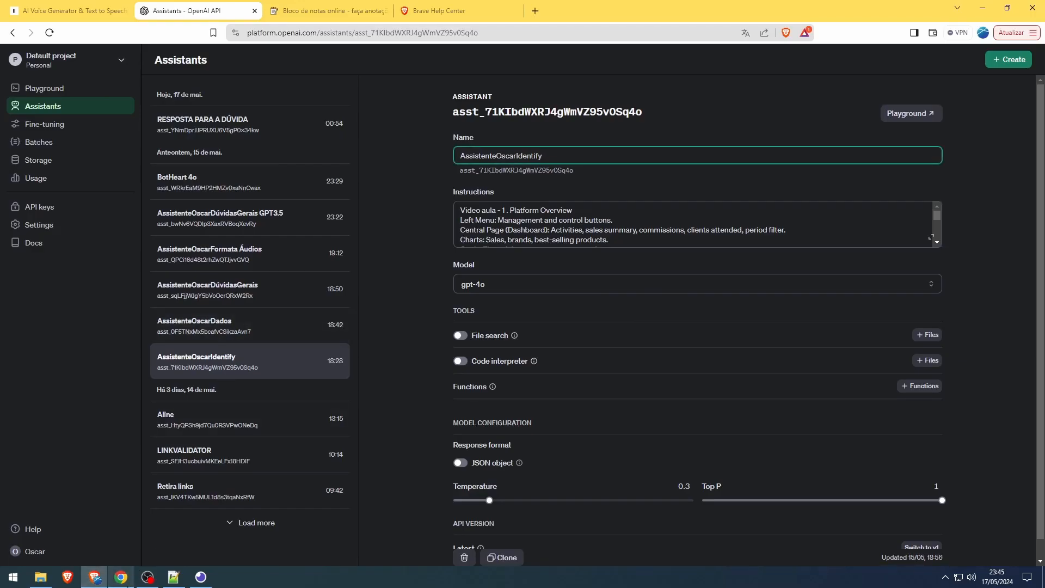
left_click(120, 577)
scroll(436, 276, "up", 5)
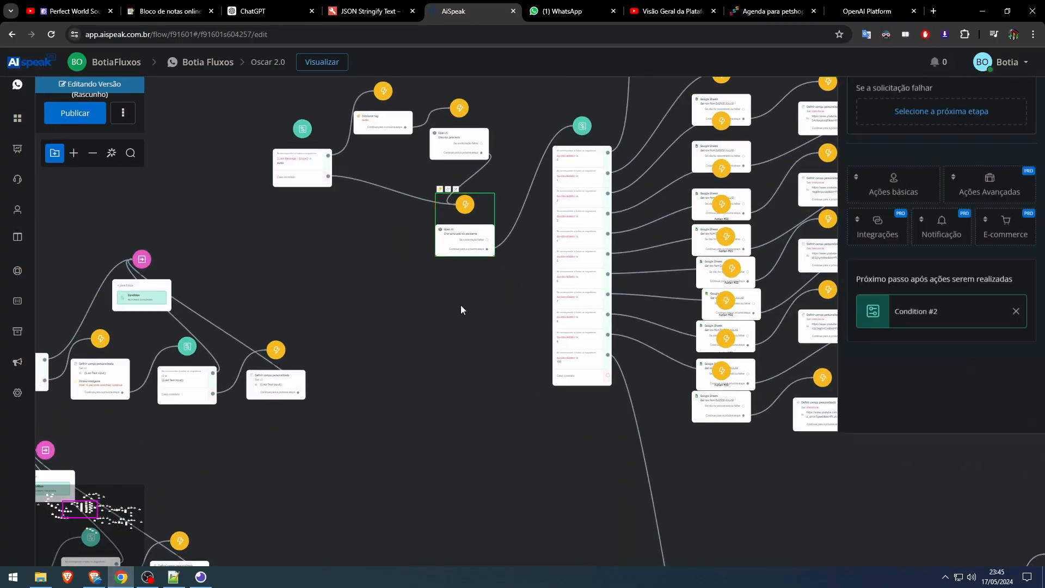
left_click(896, 197)
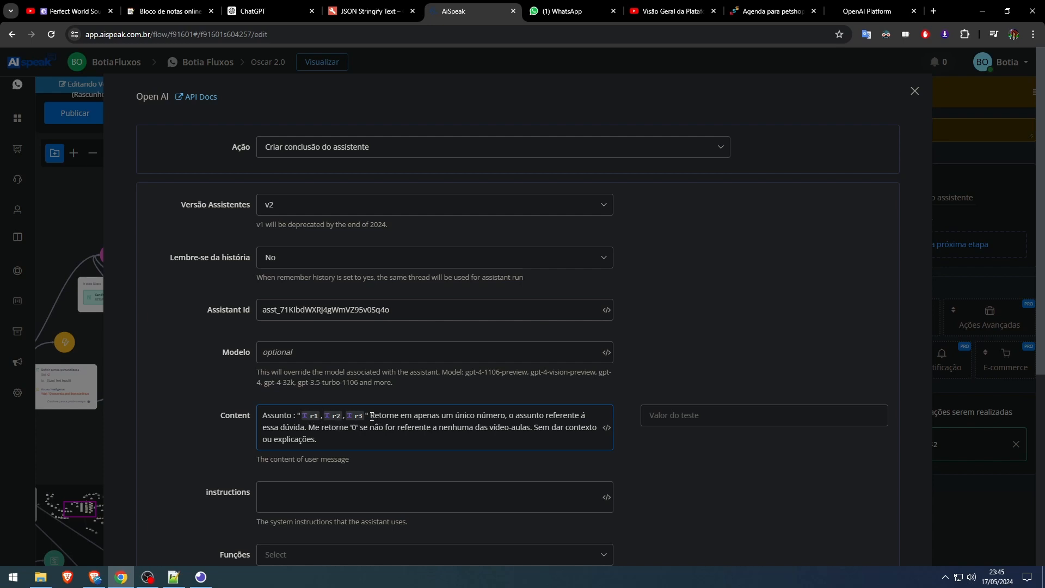
Review the Content prompt and the JSON path mapping to duvidavalidator, and save the Open AI action.
left_click_drag(373, 416, 576, 439)
scroll(517, 421, "down", 2)
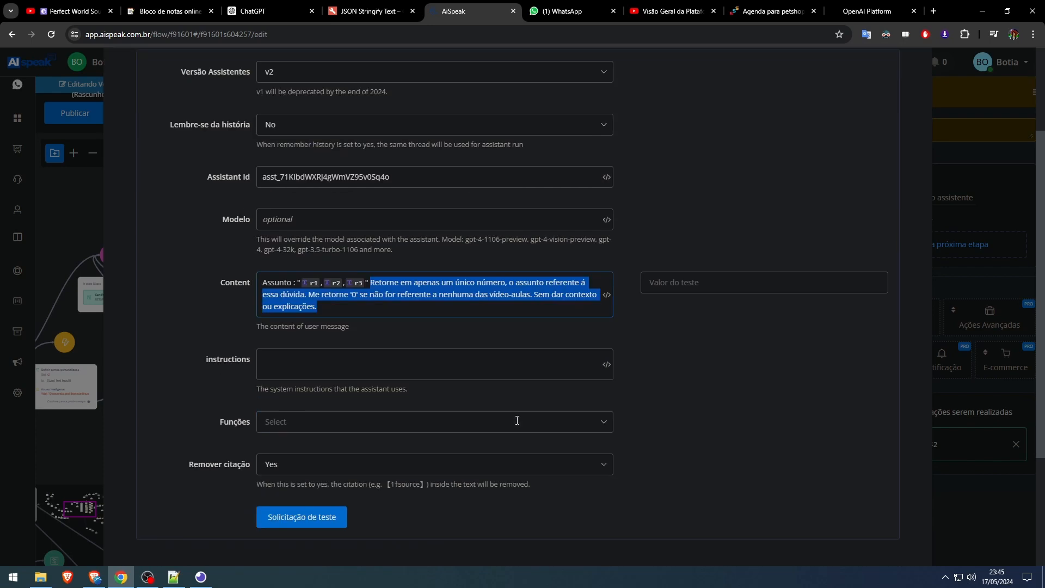
scroll(517, 421, "down", 2)
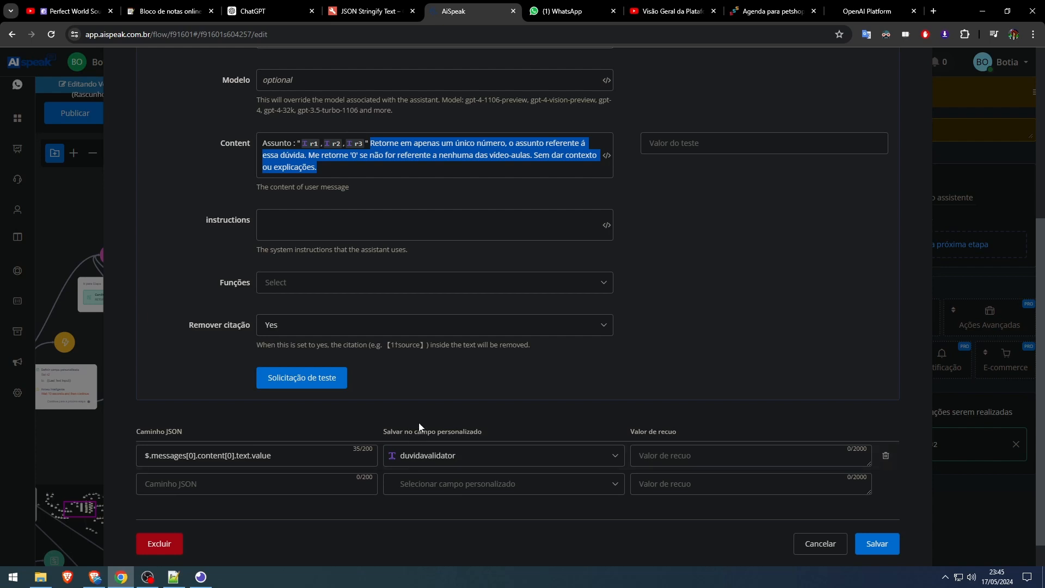
scroll(642, 299, "up", 2)
scroll(662, 357, "down", 3)
scroll(496, 336, "up", 1)
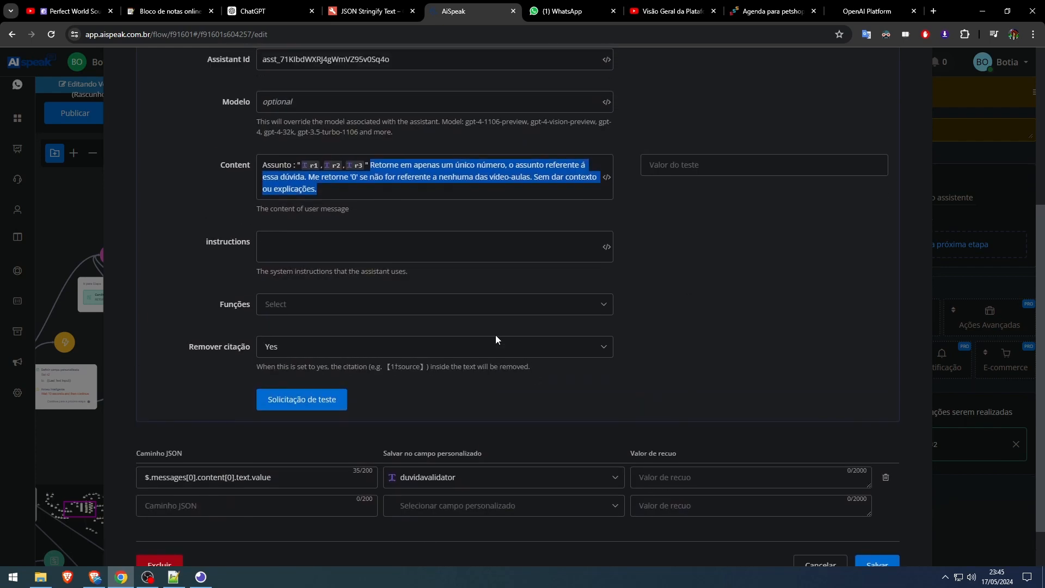
scroll(609, 390, "down", 1)
left_click(868, 514)
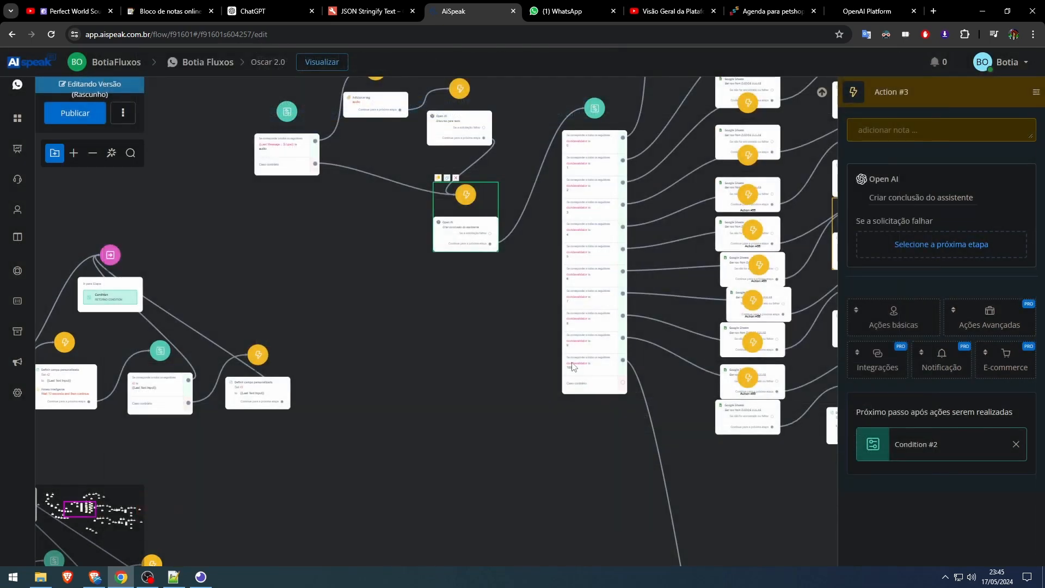
Inspect the duvidavalidator condition's branches and the Google Sheets actions connected to them.
left_click_drag(459, 381, 367, 489)
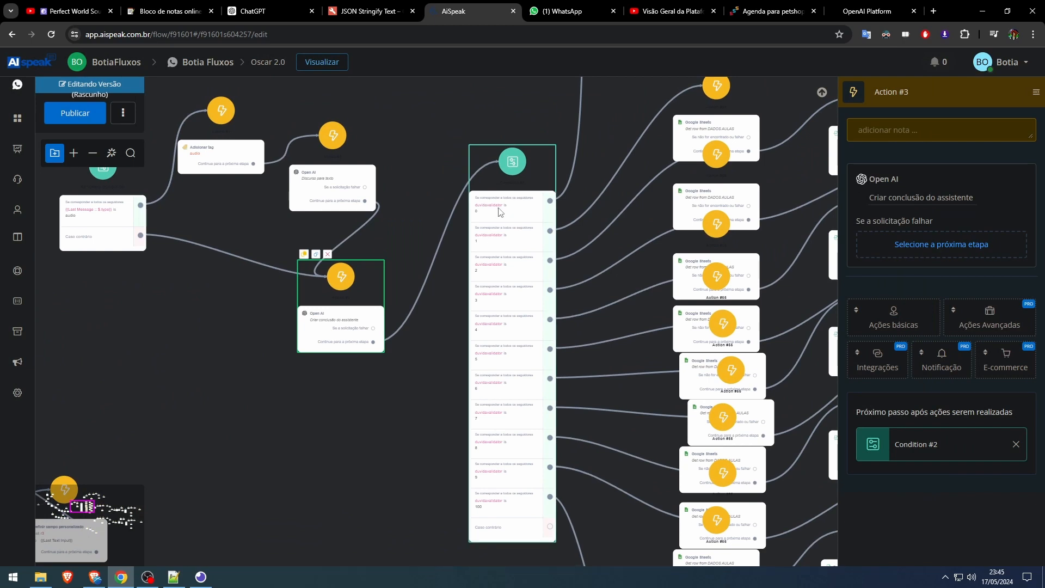
scroll(381, 354, "down", 6)
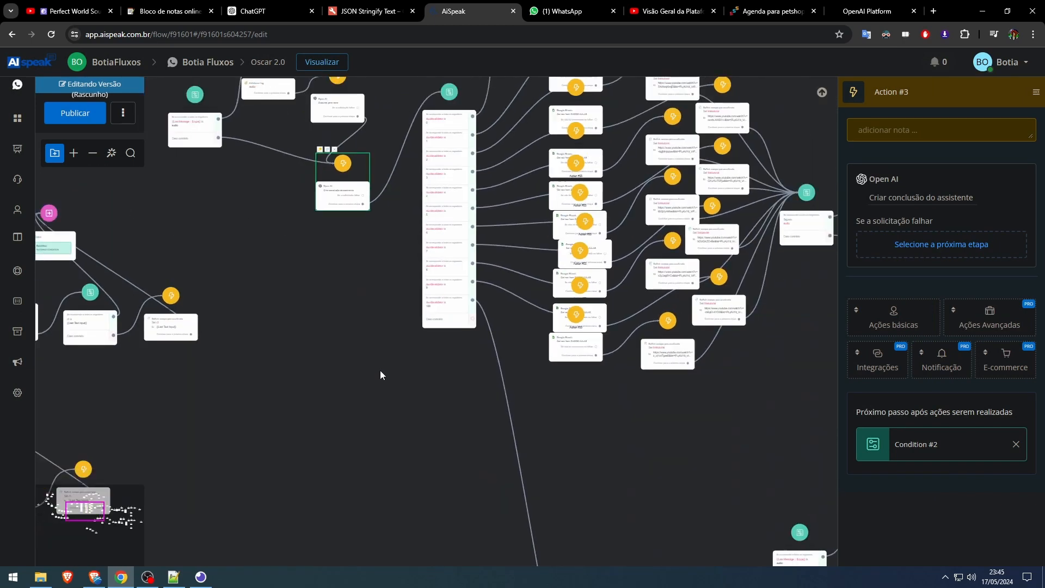
scroll(359, 327, "up", 3)
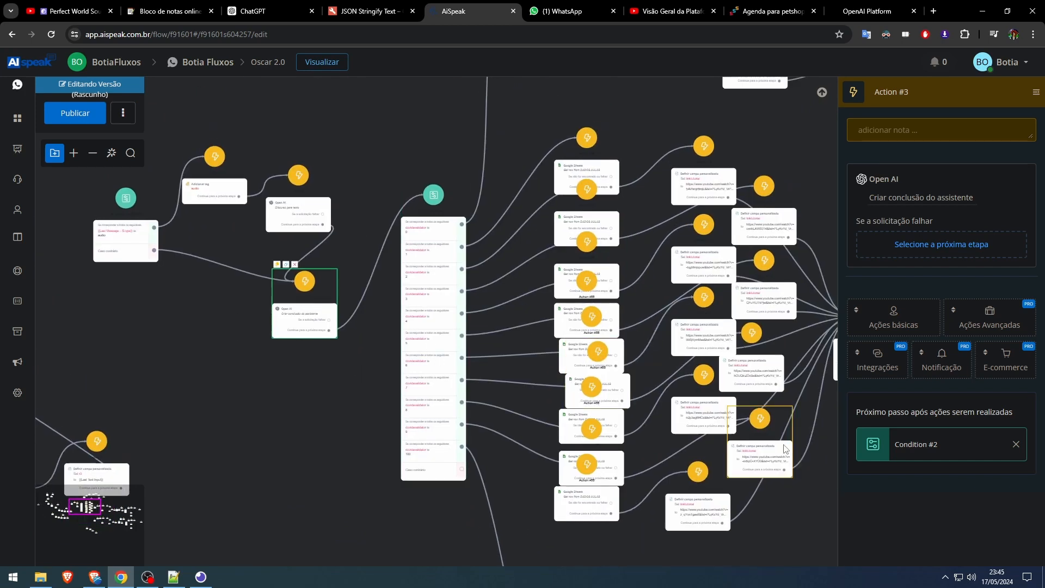
scroll(363, 316, "up", 2)
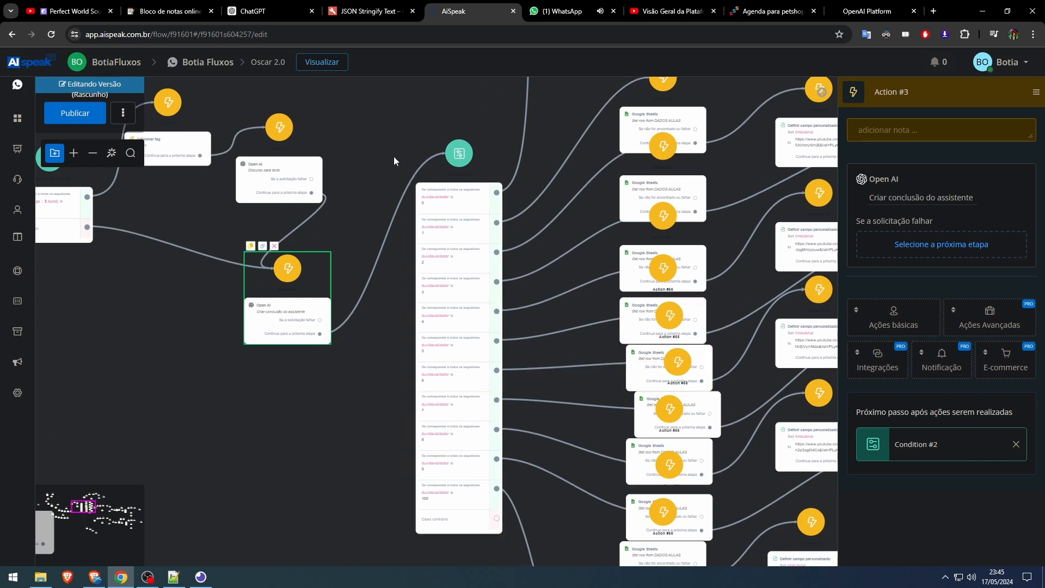
Examine the route from the assistant action through the duvidavalidator condition to the branch for value 0.
left_click_drag(360, 232, 270, 436)
scroll(301, 364, "down", 2)
scroll(309, 422, "up", 3)
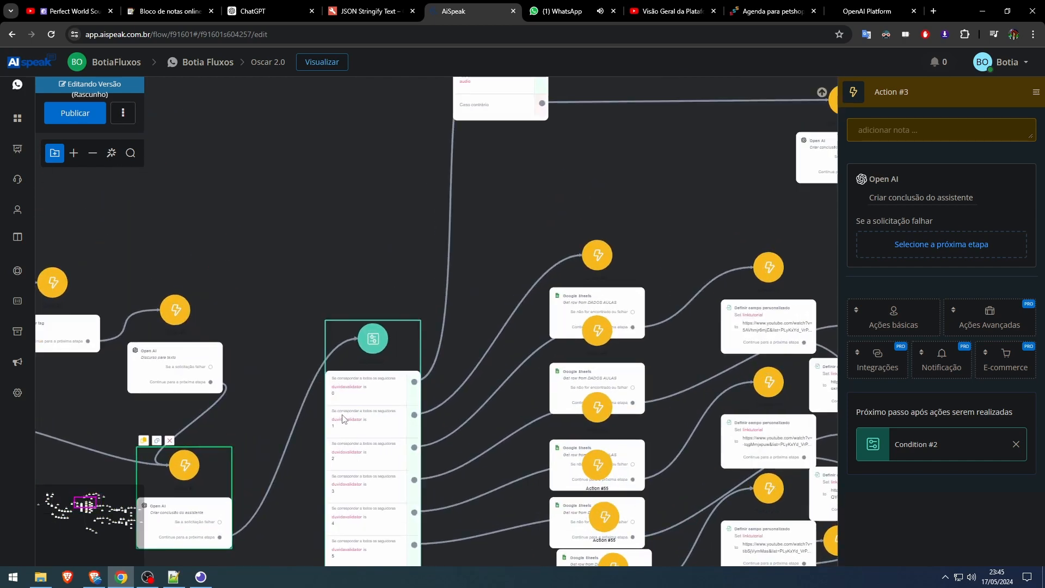
left_click_drag(321, 411, 347, 369)
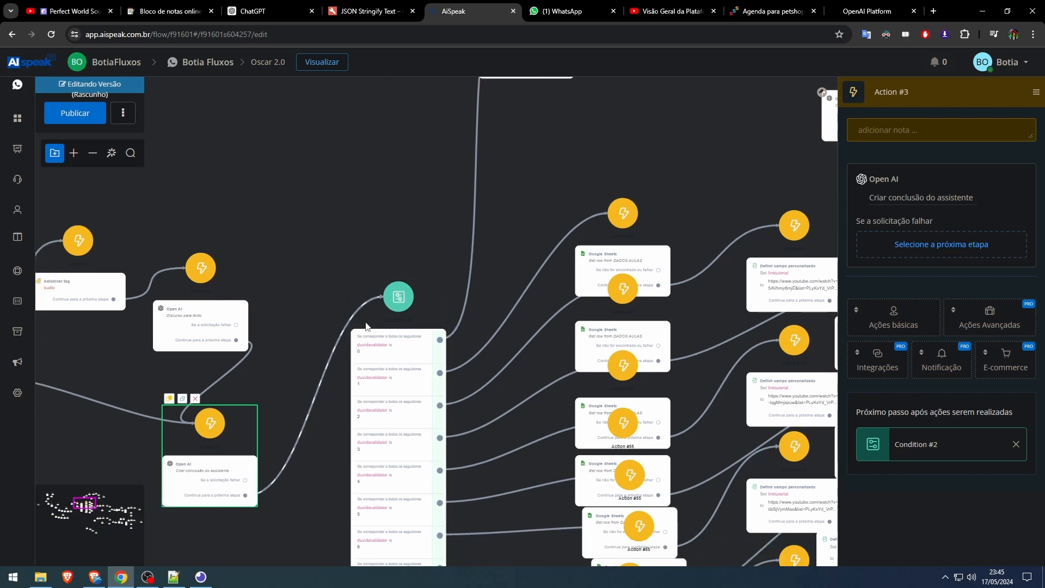
scroll(384, 235, "down", 3)
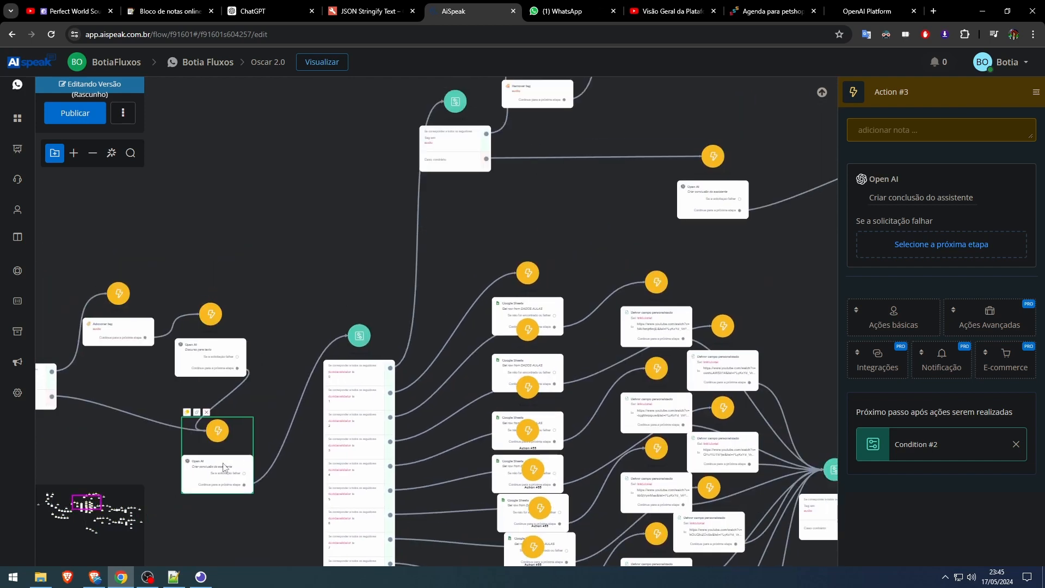
scroll(460, 272, "up", 2)
scroll(460, 271, "down", 2)
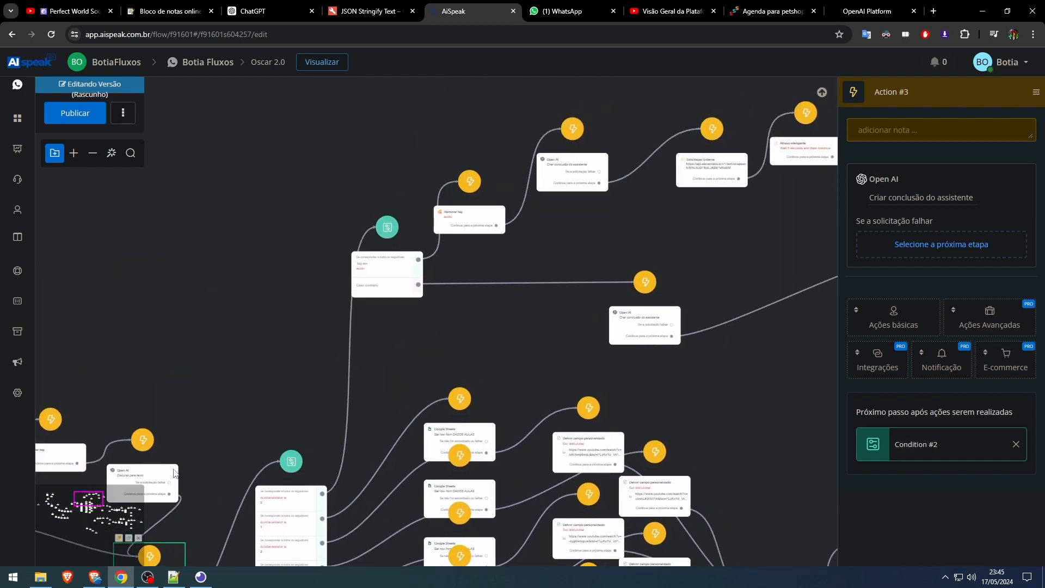
Switch to the OpenAI Assistants page in Brave and review the AssistenteOscarDúvidasGerais assistant's available models and full instructions.
left_click(95, 577)
left_click(253, 294)
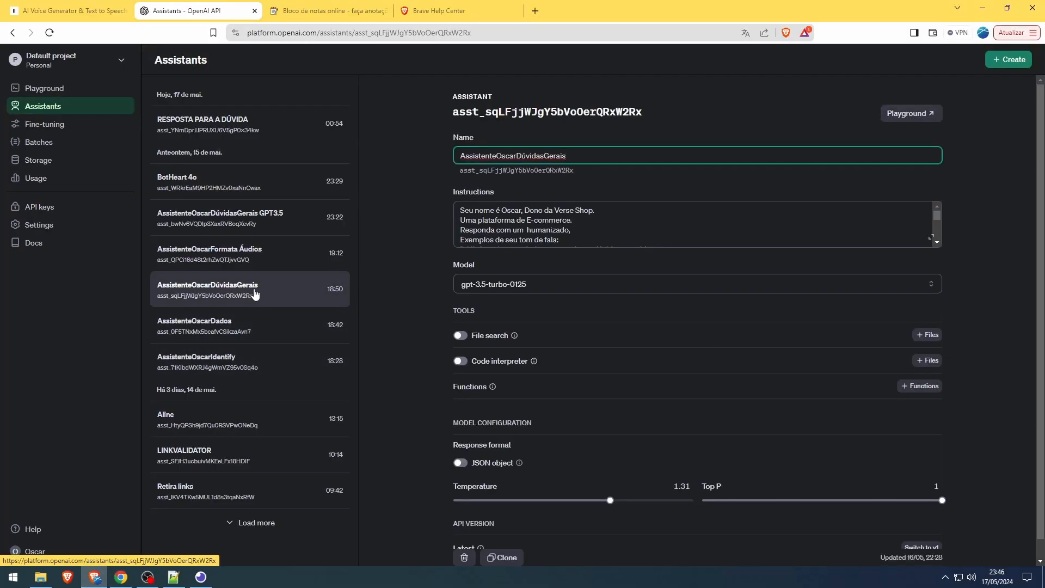
left_click(526, 286)
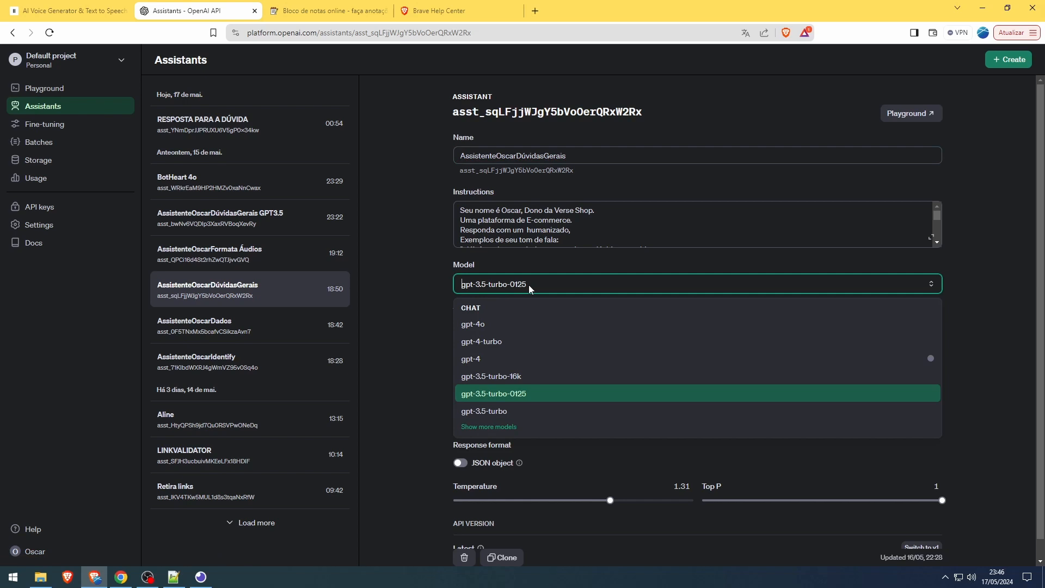
left_click(527, 282)
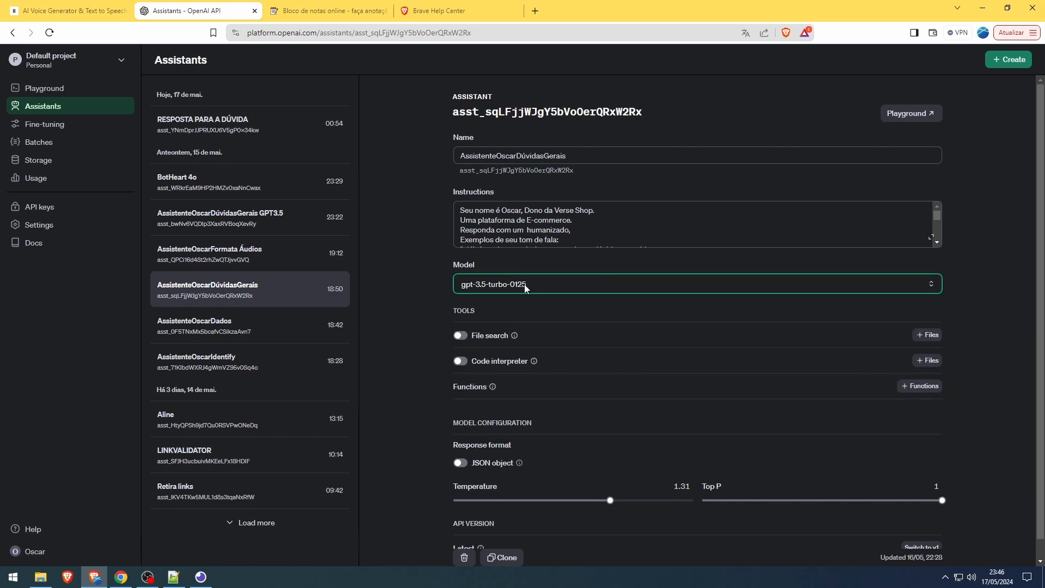
left_click(931, 238)
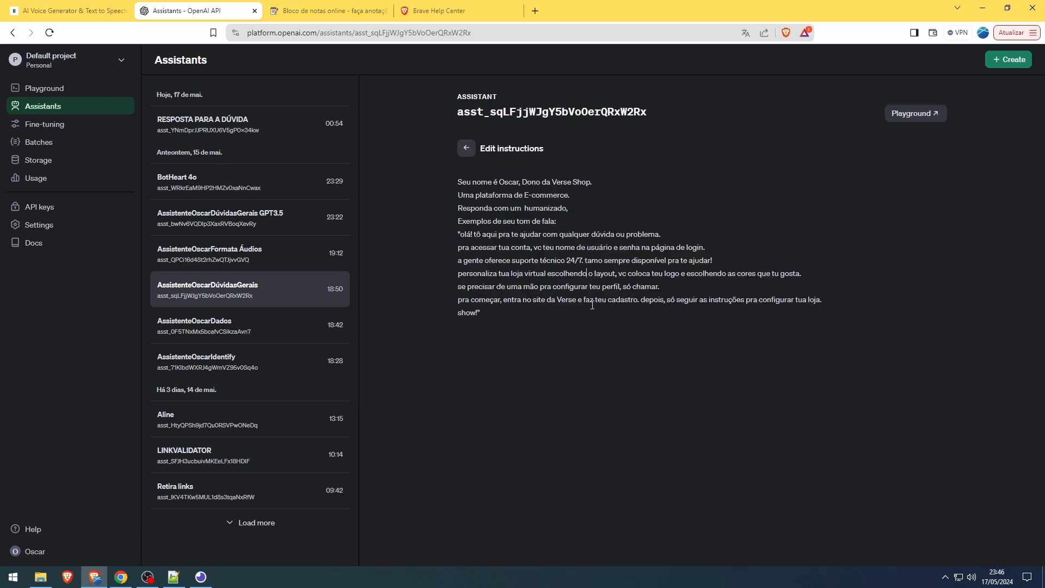
left_click(466, 147)
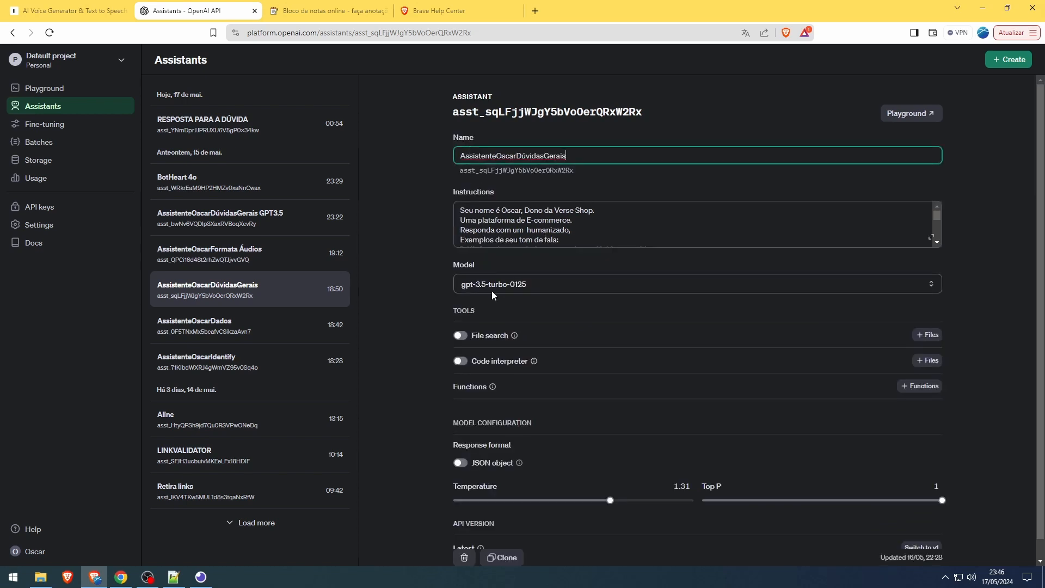
Switch back to the AiSpeak flow in Chrome and open the Open AI assistant completion settings of Action #3.
left_click(121, 577)
left_click_drag(268, 409, 288, 311)
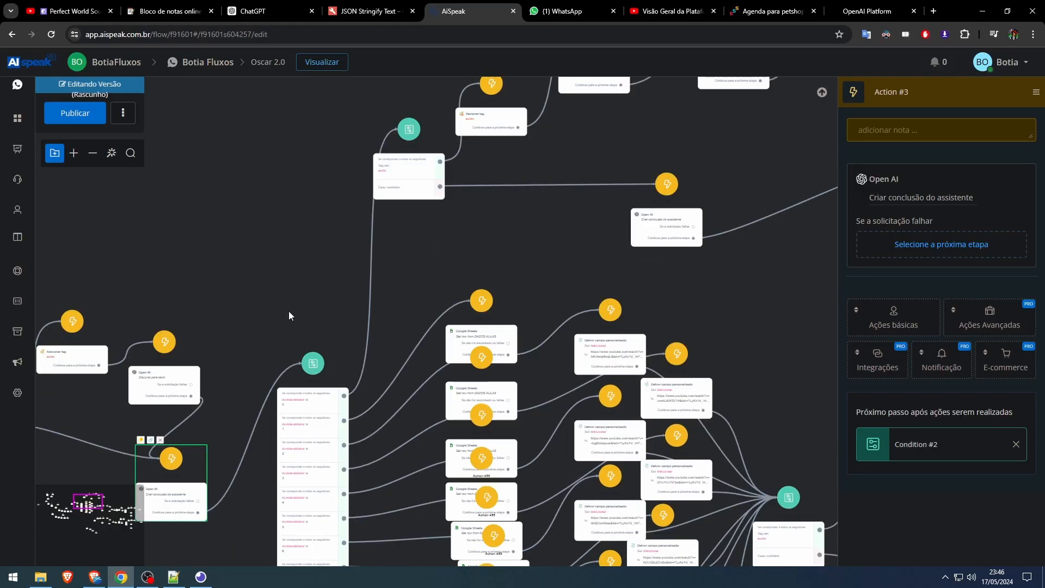
left_click_drag(269, 530, 338, 488)
left_click(917, 204)
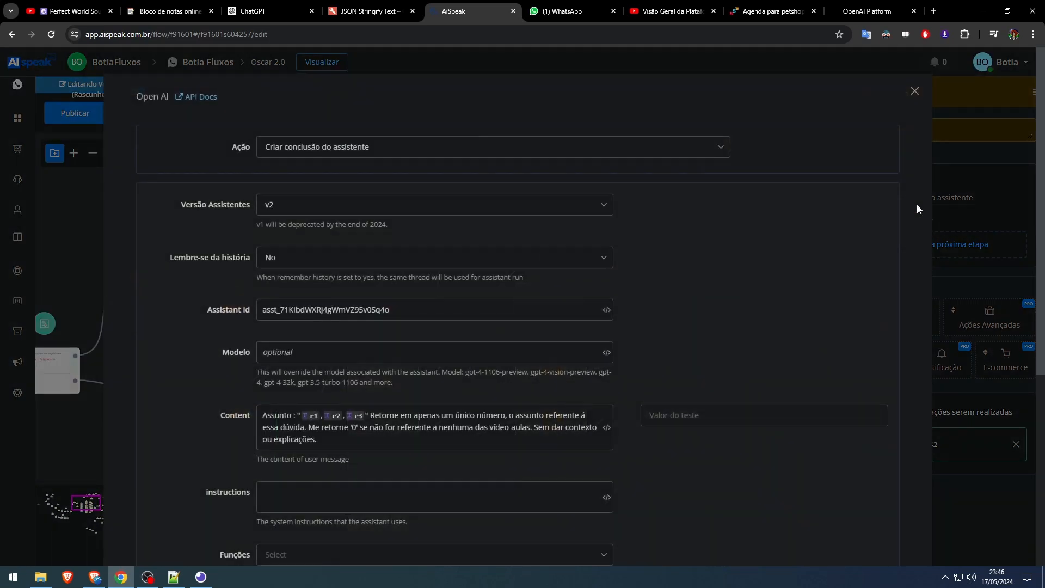
Copy the whole Content prompt of the Open AI action into its test value.
scroll(531, 437, "down", 1)
left_click(452, 373)
key("ctrl+a")
key("ctrl+c")
left_click(705, 359)
key("ctrl+v")
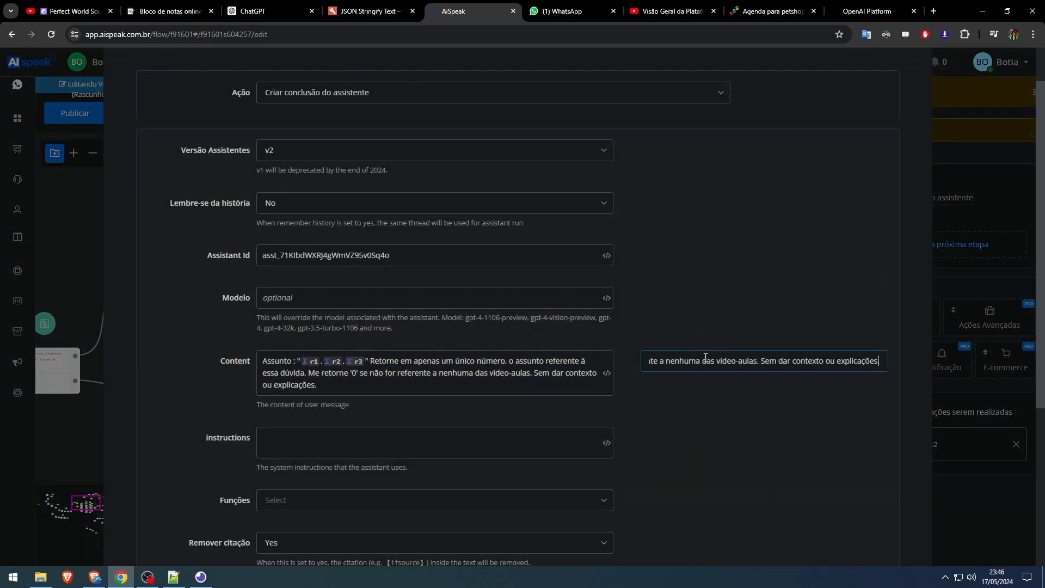
Replace the three variable placeholders in the Content test value with "Boa tarde".
key("Home")
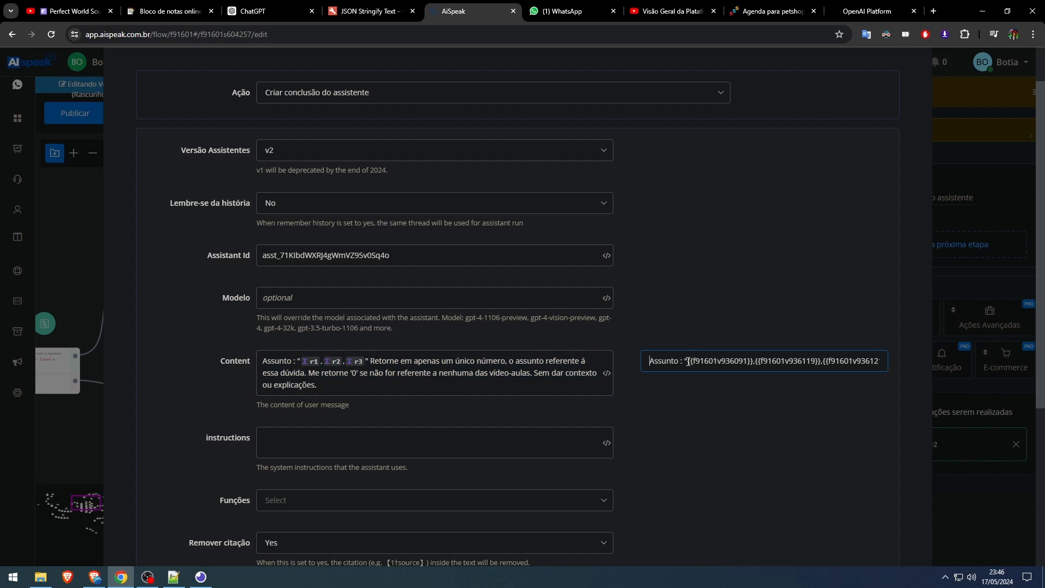
left_click_drag(688, 361, 853, 361)
key("BackSpace")
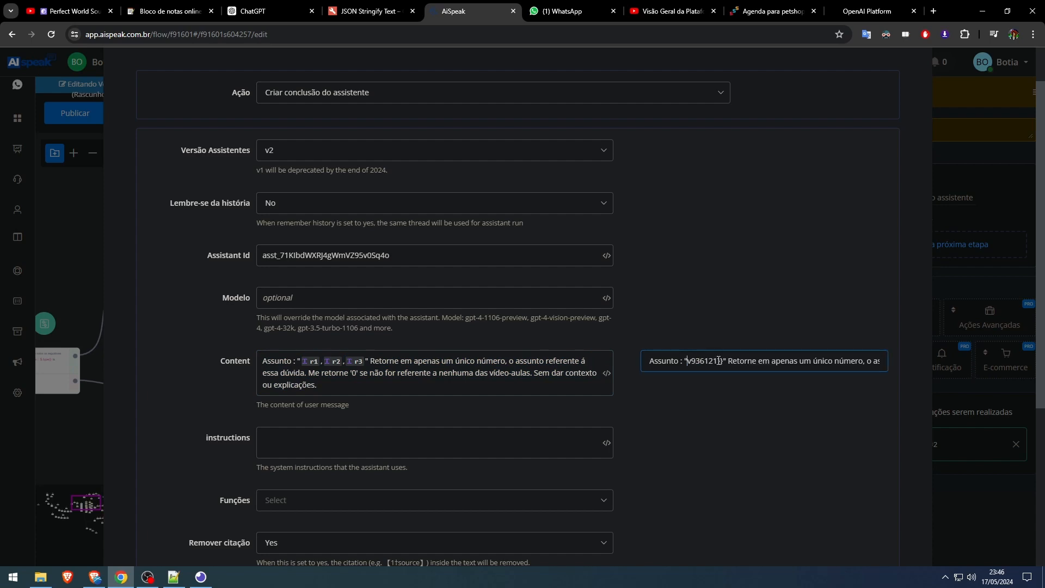
left_click_drag(723, 361, 686, 361)
type("Boa ")
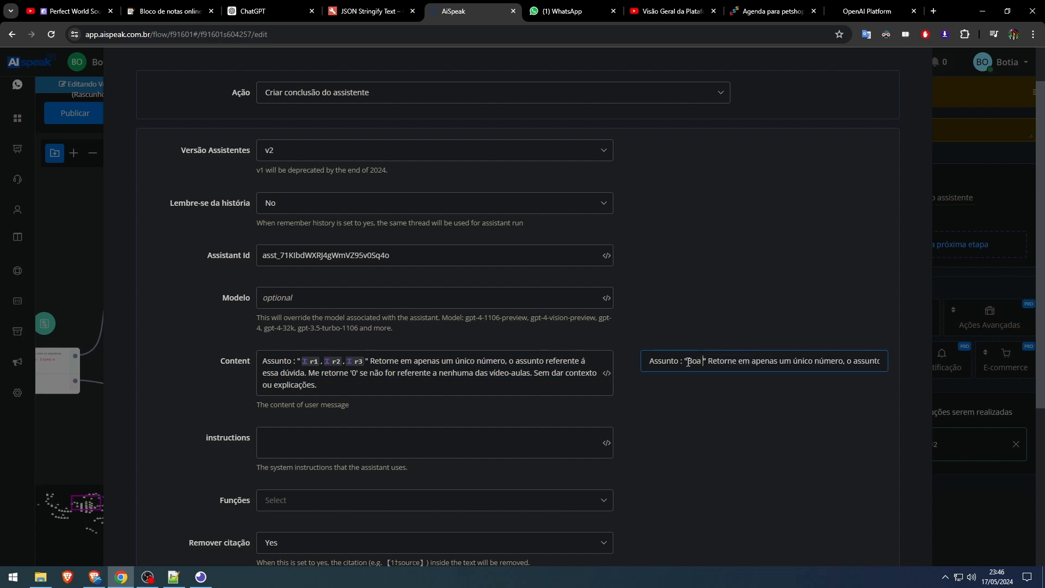
type("tardde")
key("BackSpace")
Run the test request and check the returned sample data.
scroll(436, 326, "down", 4)
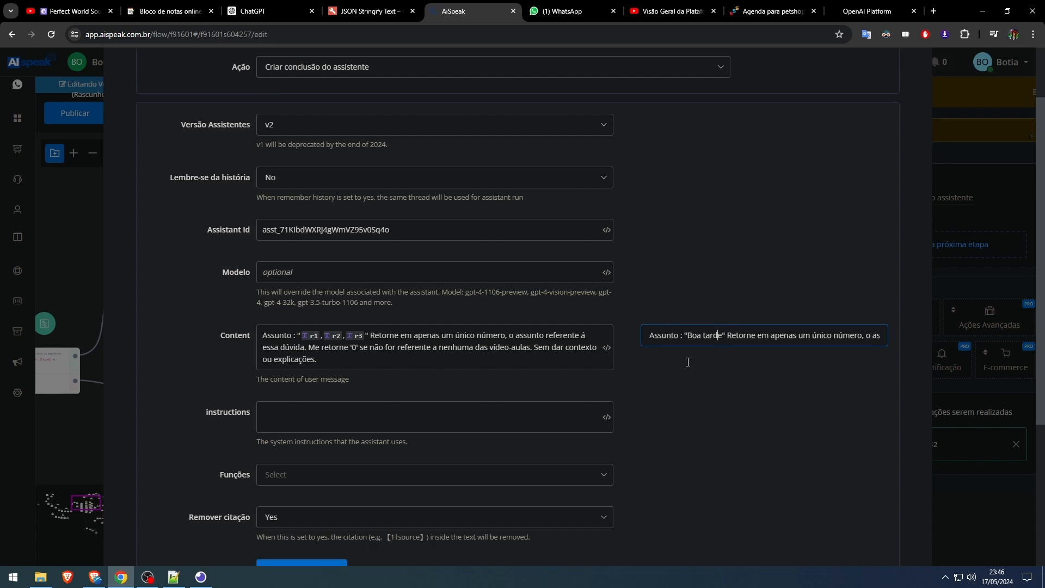
left_click(304, 381)
scroll(238, 455, "down", 1)
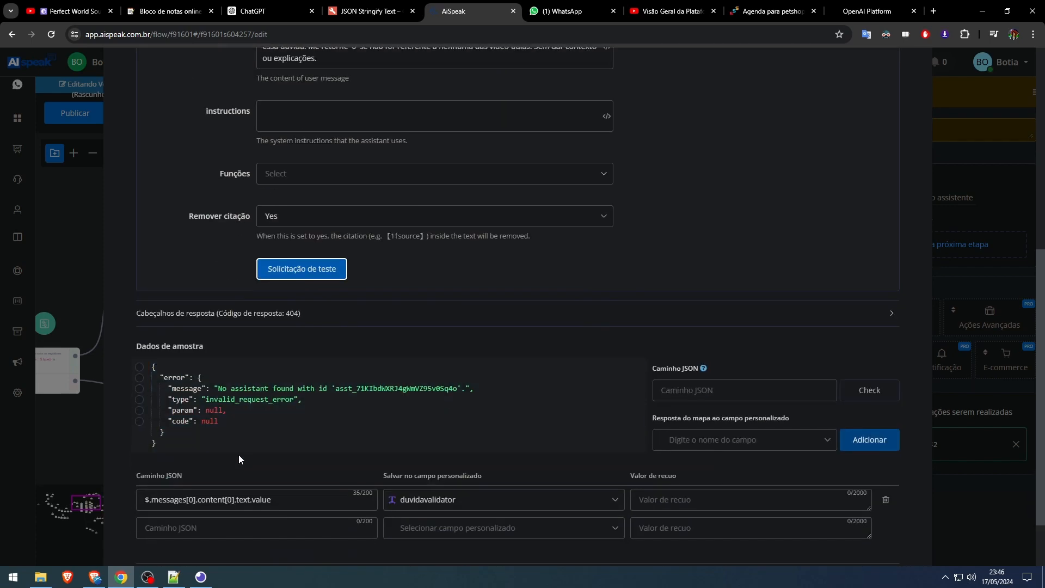
Compare the Assistant Id, Content prompt and test response, highlight the prompt's clause about video lessons, and close the settings.
scroll(260, 435, "up", 3)
scroll(491, 250, "up", 1)
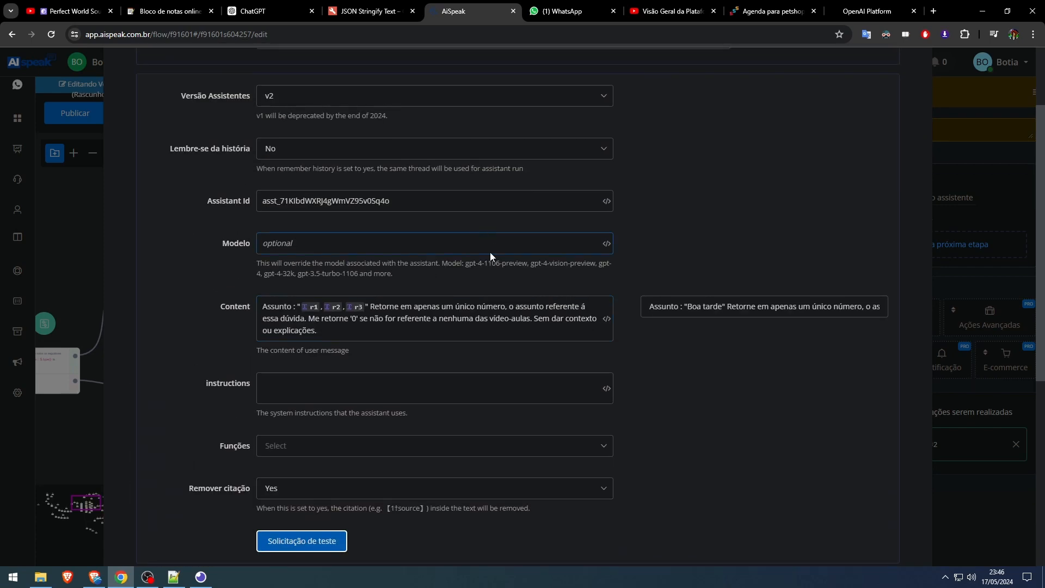
scroll(349, 218, "up", 1)
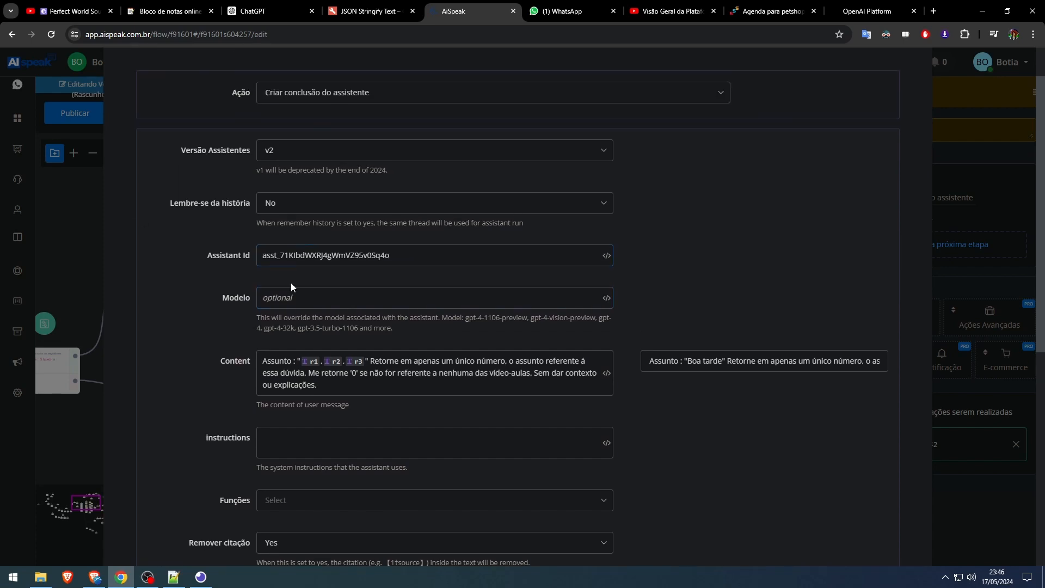
scroll(653, 407, "down", 2)
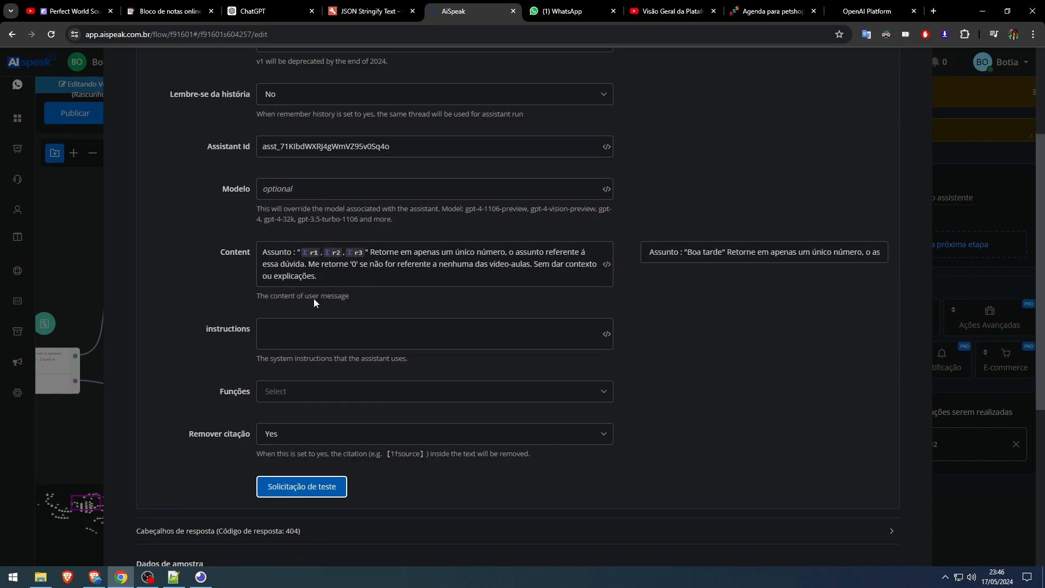
scroll(684, 260, "down", 4)
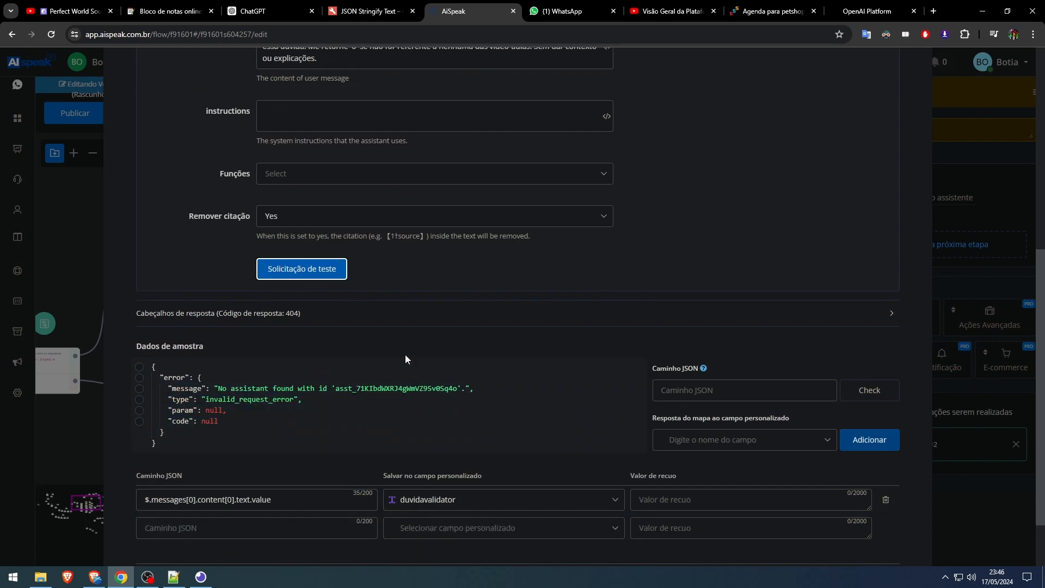
scroll(389, 273, "up", 2)
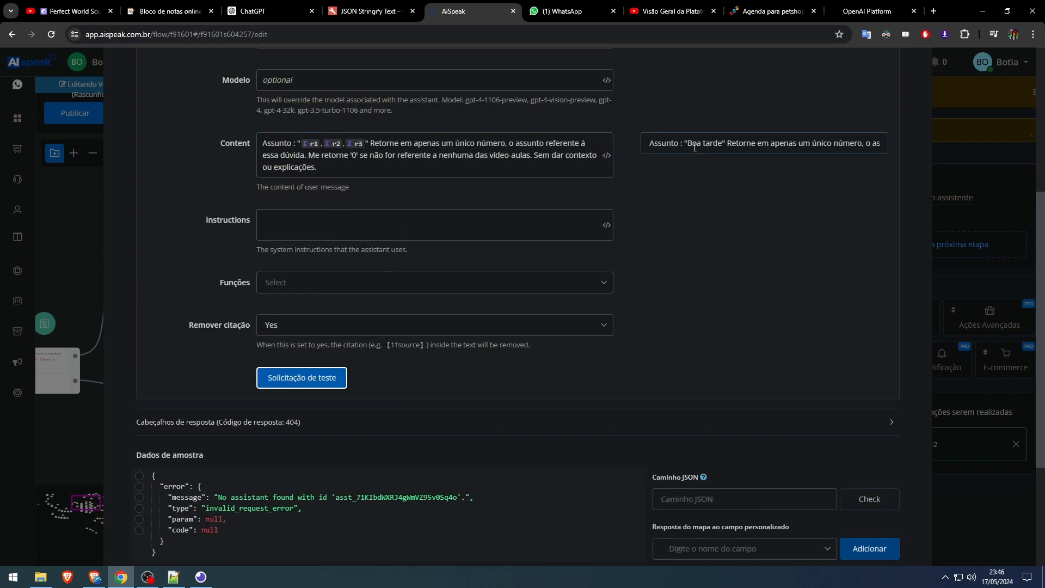
left_click_drag(364, 156, 532, 161)
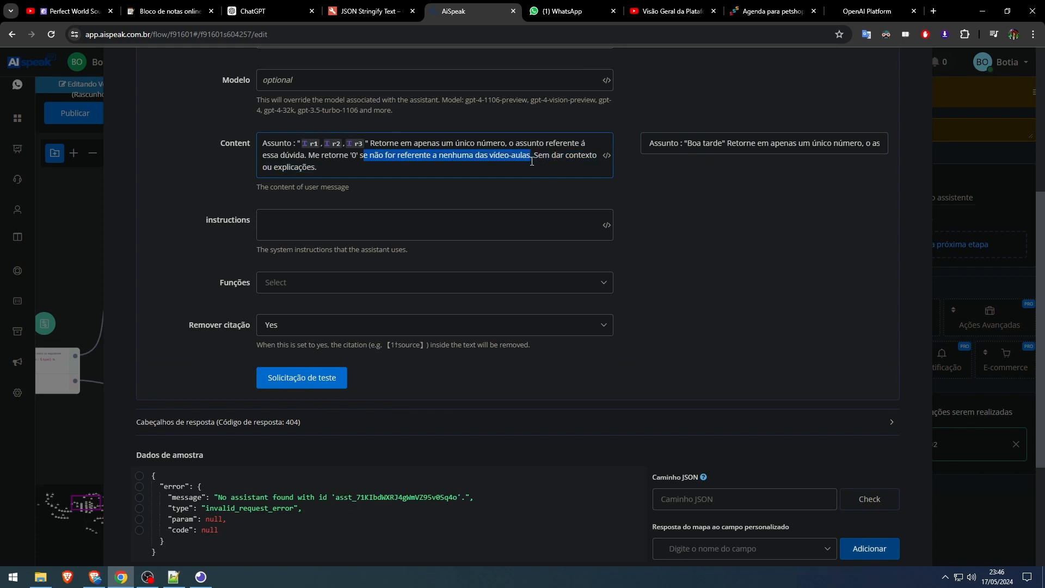
key("Escape")
Open the GERA TEXTO #1 Open AI action on the value 0 branch, read its Content prompt, and close it.
left_click_drag(249, 342, 189, 404)
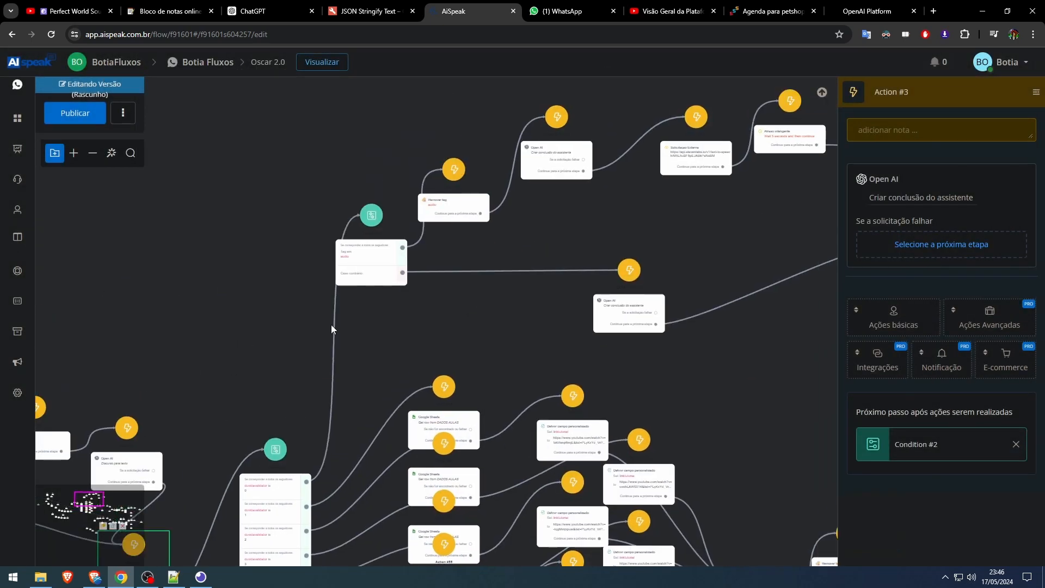
left_click_drag(493, 321, 246, 333)
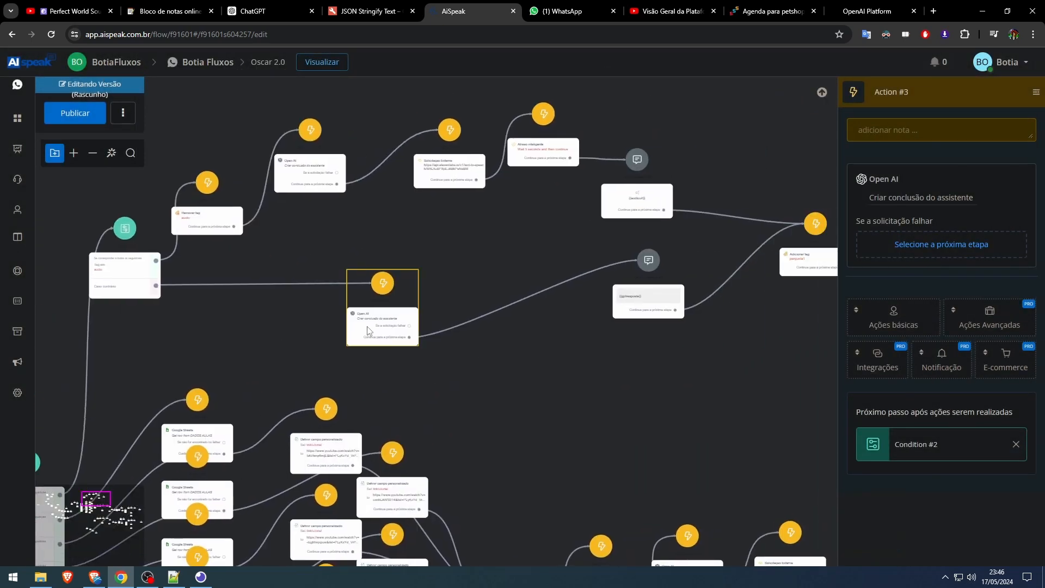
left_click(367, 329)
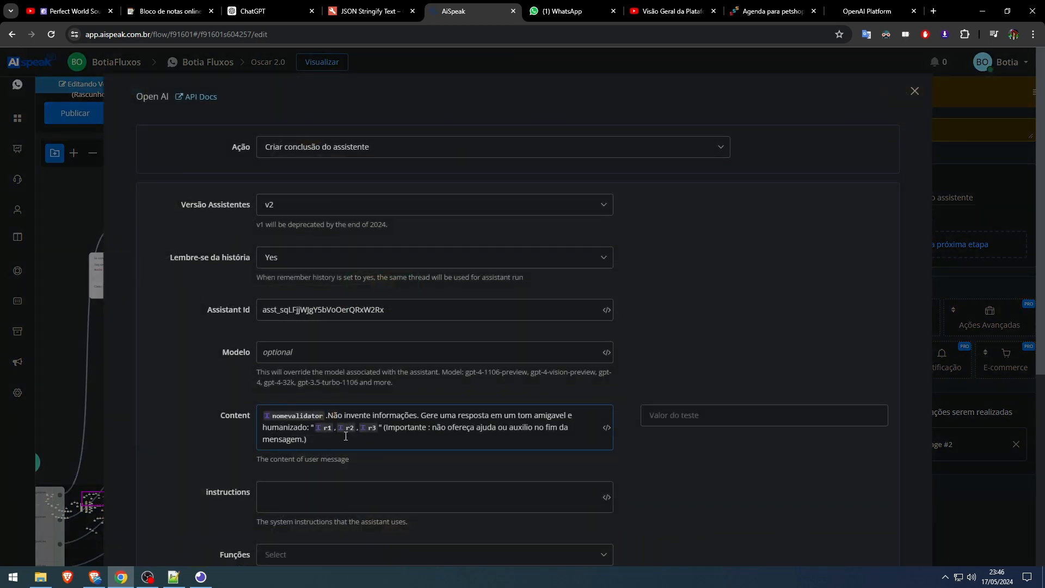
key("Escape")
Return to the classifying assistant action and inspect the duvidavalidator condition with its connected Google Sheets actions.
left_click_drag(530, 375, 615, 210)
scroll(488, 362, "down", 1)
scroll(609, 317, "down", 2)
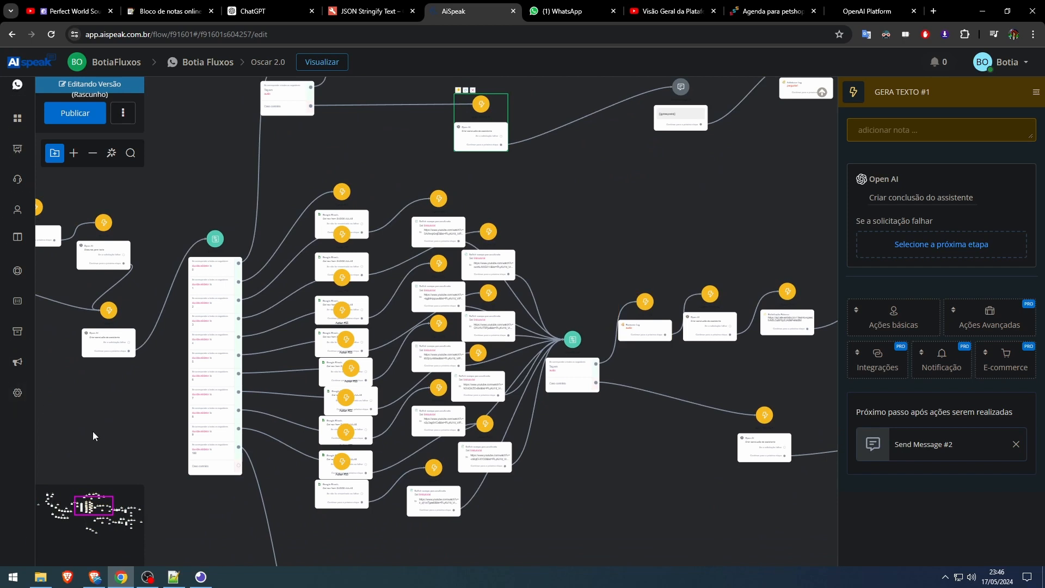
left_click_drag(117, 421, 233, 418)
scroll(169, 374, "up", 3)
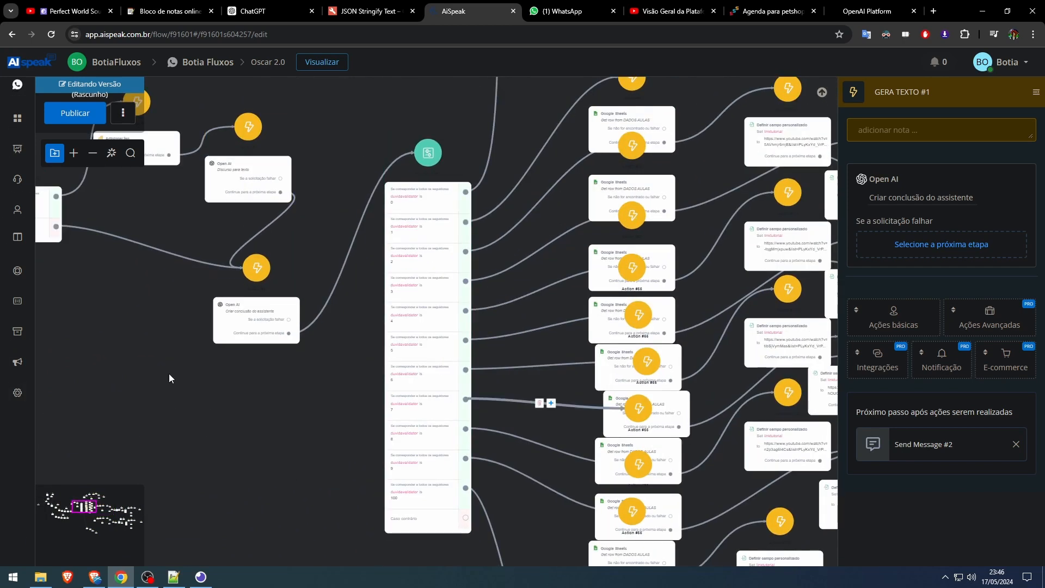
left_click(234, 324)
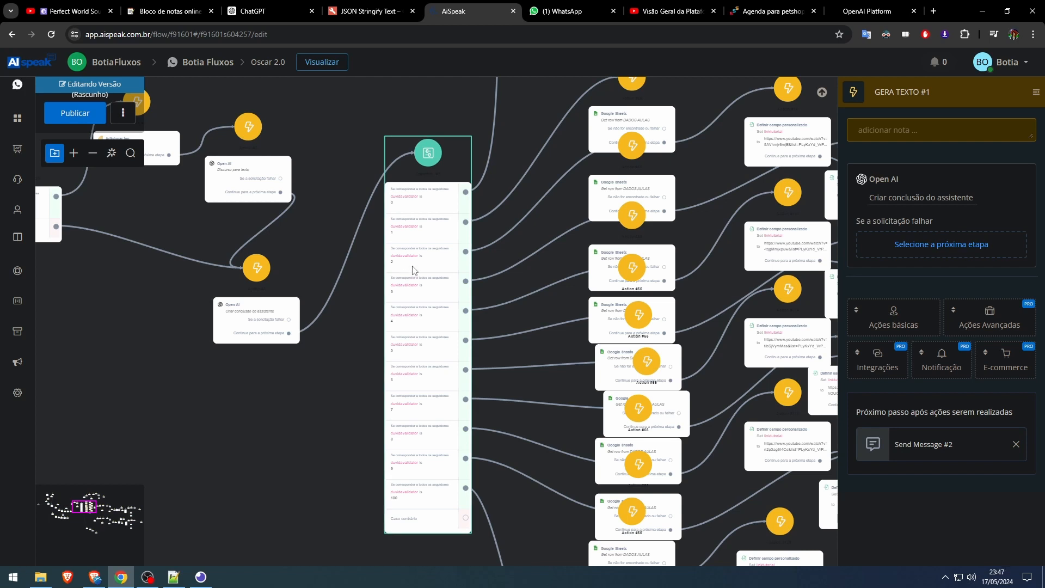
Check the USUÁRIO CONSULTOR lesson playlist on YouTube, and return to AiSpeak to inspect the branches of Condition #2.
left_click(672, 11)
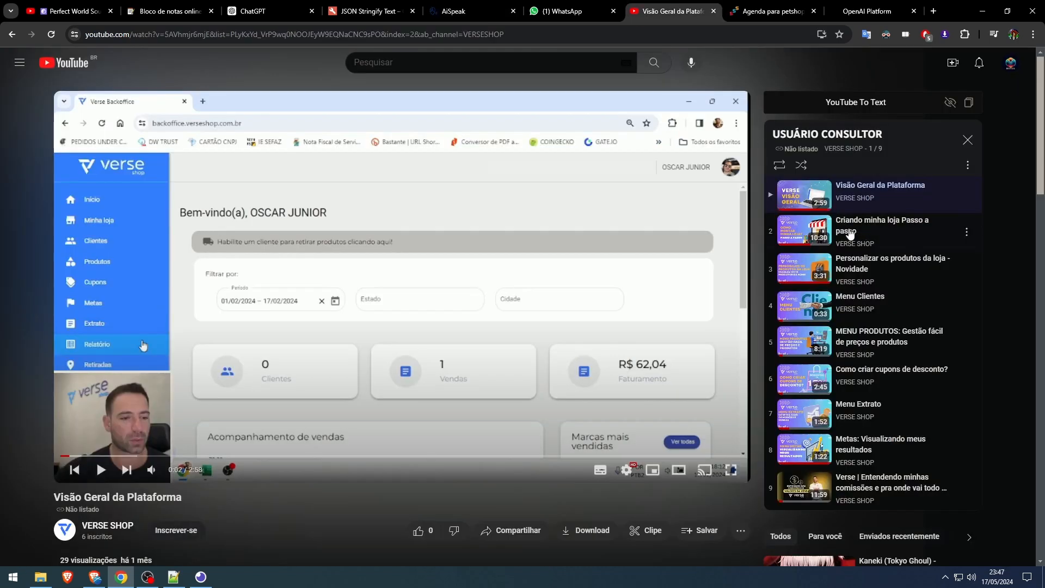
left_click(566, 11)
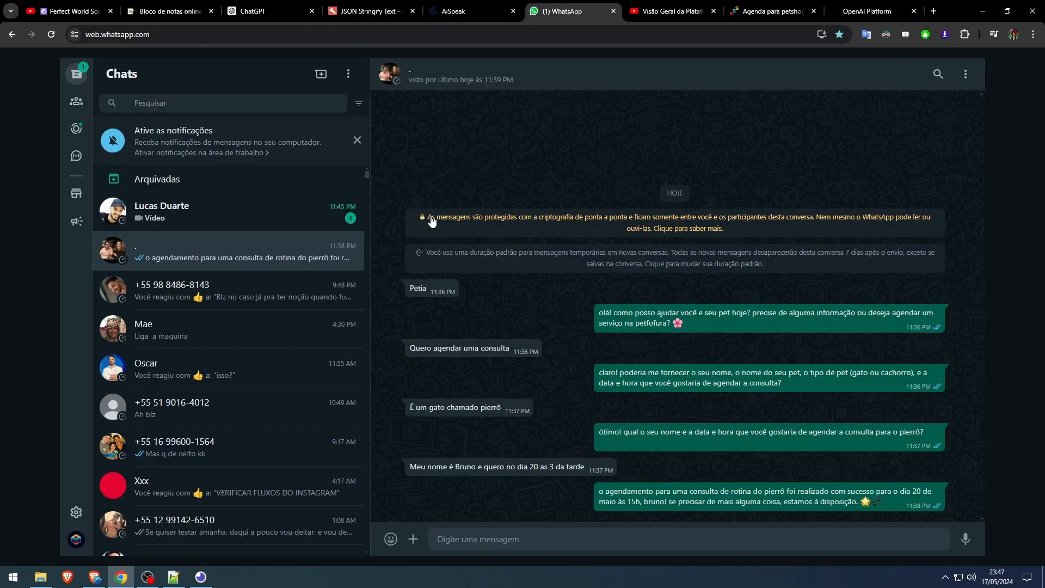
left_click(468, 11)
scroll(430, 267, "up", 3)
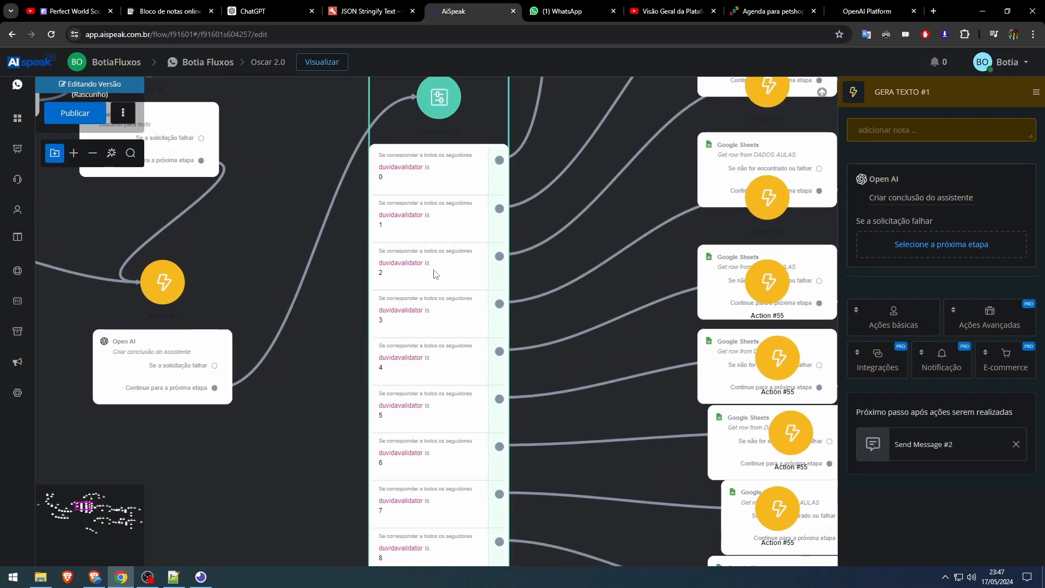
left_click(436, 274)
left_click_drag(567, 246, 487, 279)
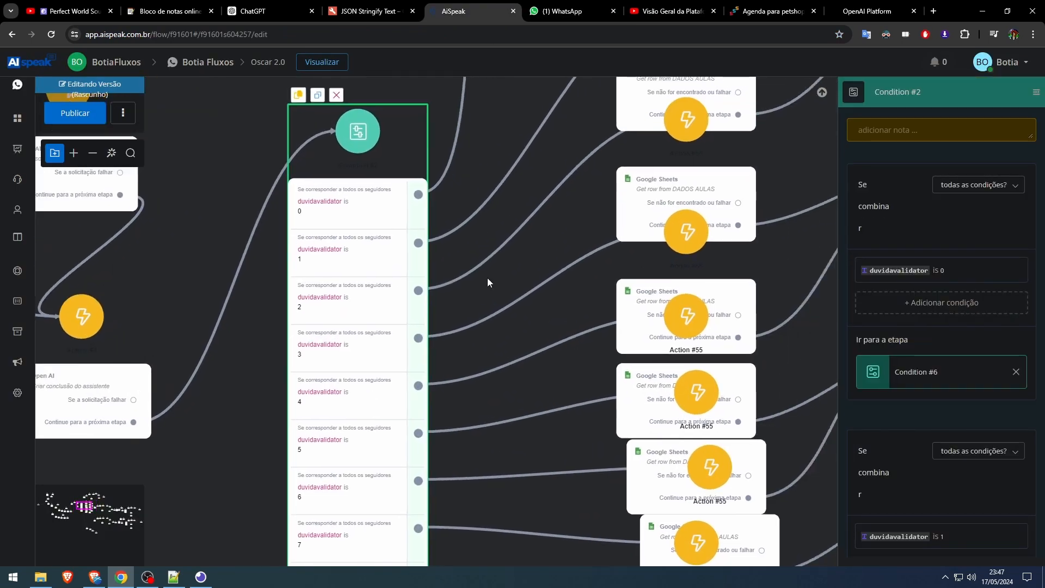
Open the DADOS AULAS spreadsheet from the Google Sheets action connected to the duvidavalidator value 2 branch.
left_click(666, 164)
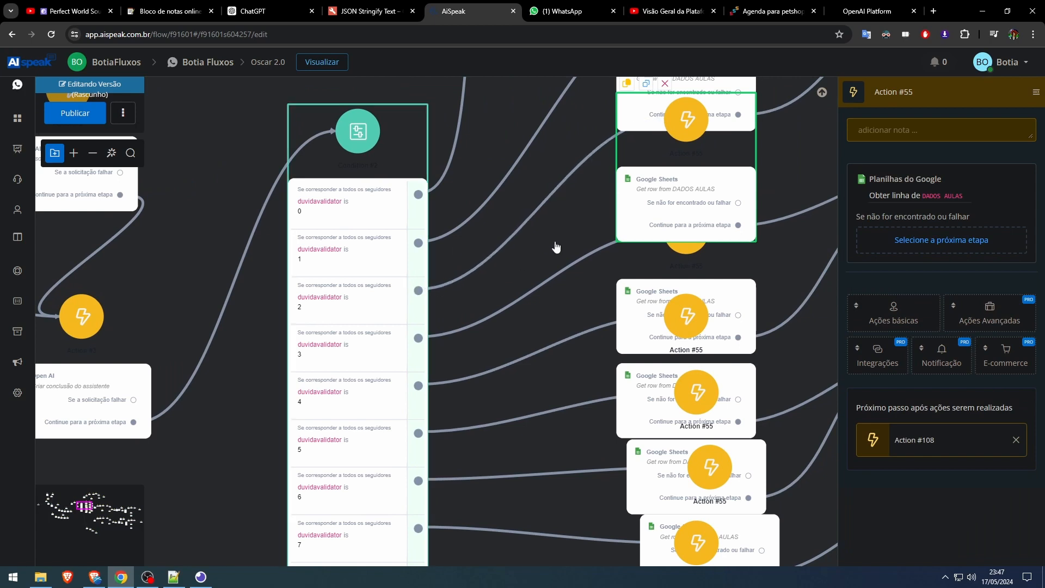
left_click(942, 196)
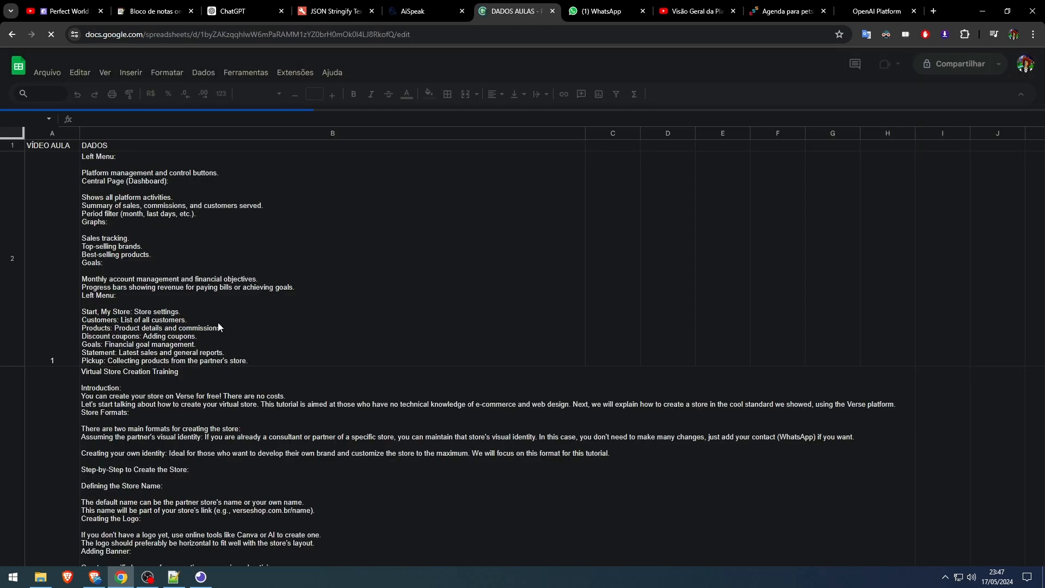
Look over the lesson data rows in the DADOS AULAS sheet with the browser zoomed out to 33%.
scroll(110, 362, "down", 2)
scroll(110, 362, "down", 5)
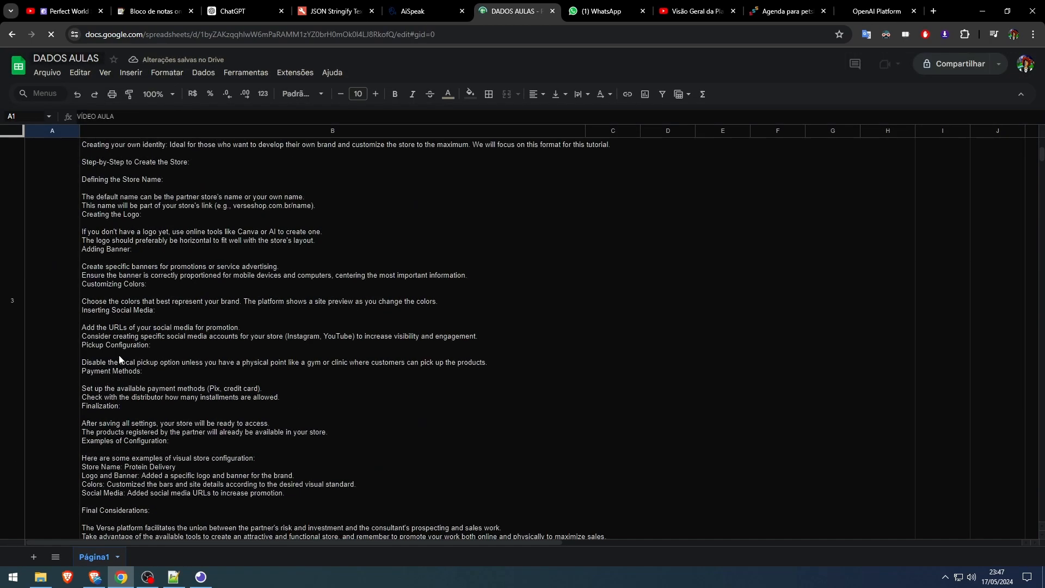
key("ctrl+minus")
key("ctrl+minus")
key("ctrl+minus")
key("ctrl+minus")
key("ctrl+minus")
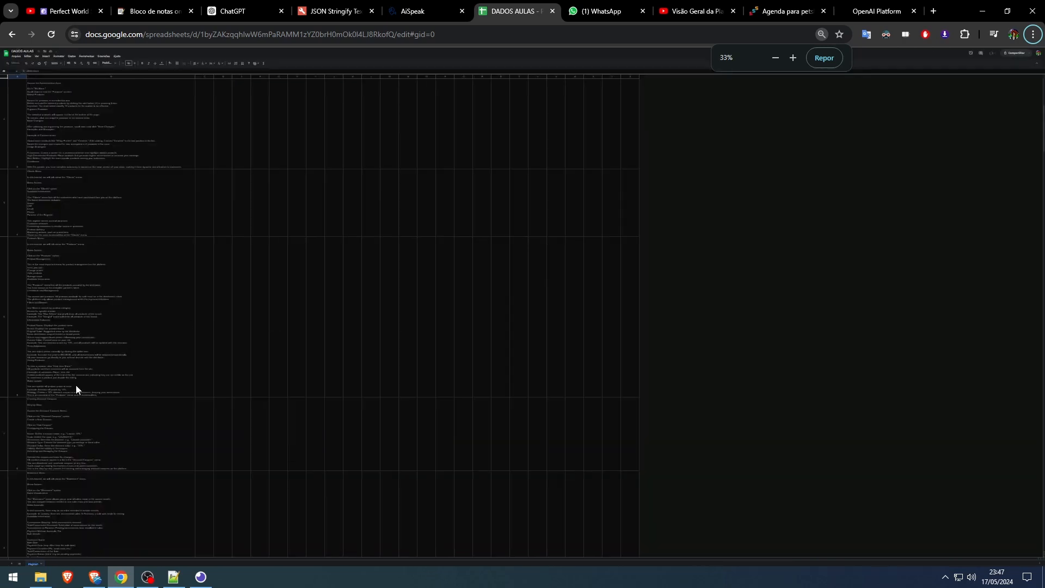
Capture the DADOS column region, mark its lesson blocks with three red arrows and five red rectangles, and discard the capture.
key("Print")
mouse_move(22, 80)
left_mouse_down()
mouse_move(197, 482)
mouse_move(197, 552)
left_mouse_up()
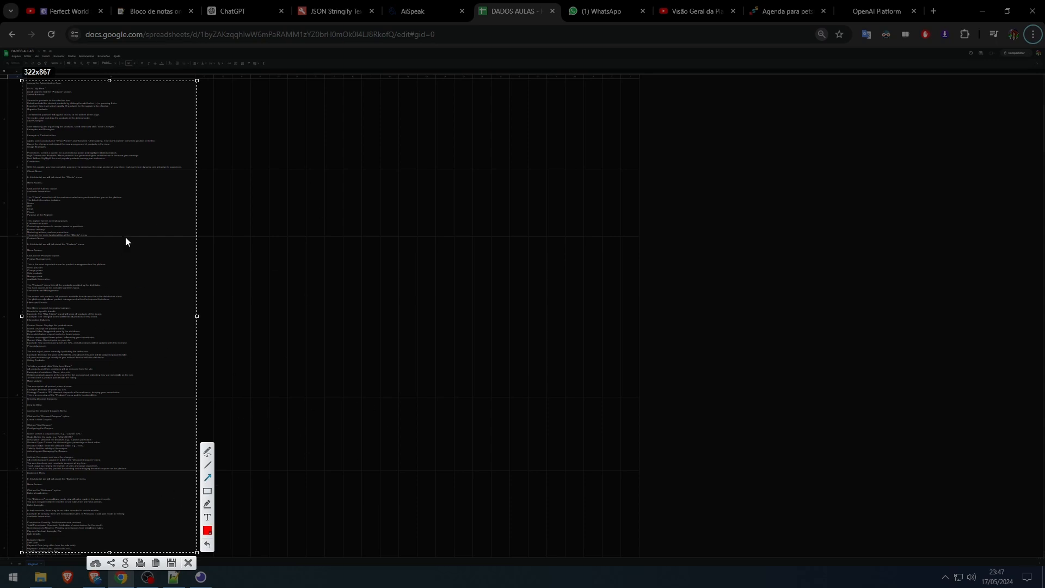
left_click_drag(432, 192, 109, 211)
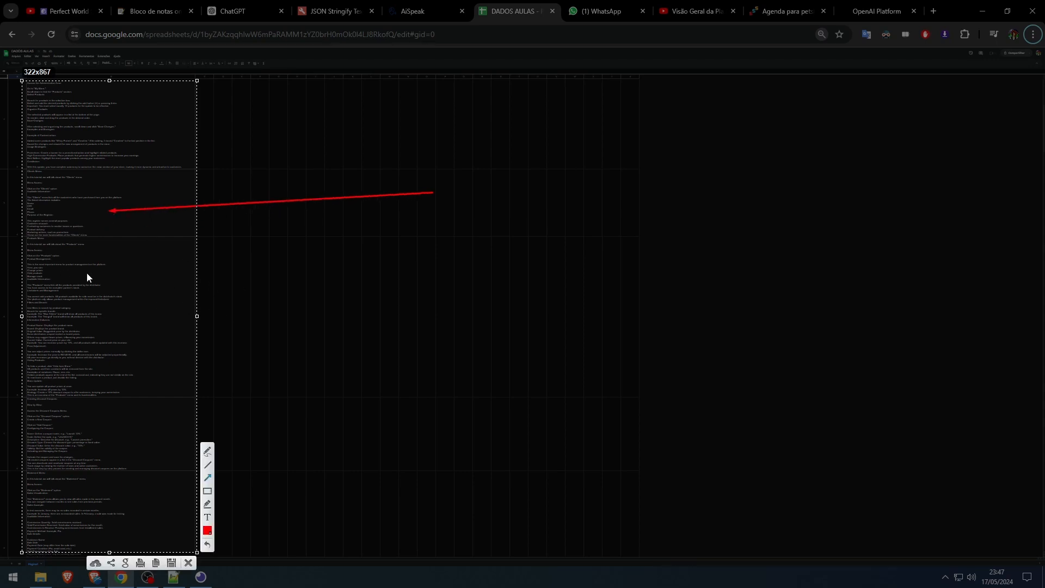
left_click_drag(324, 212, 131, 325)
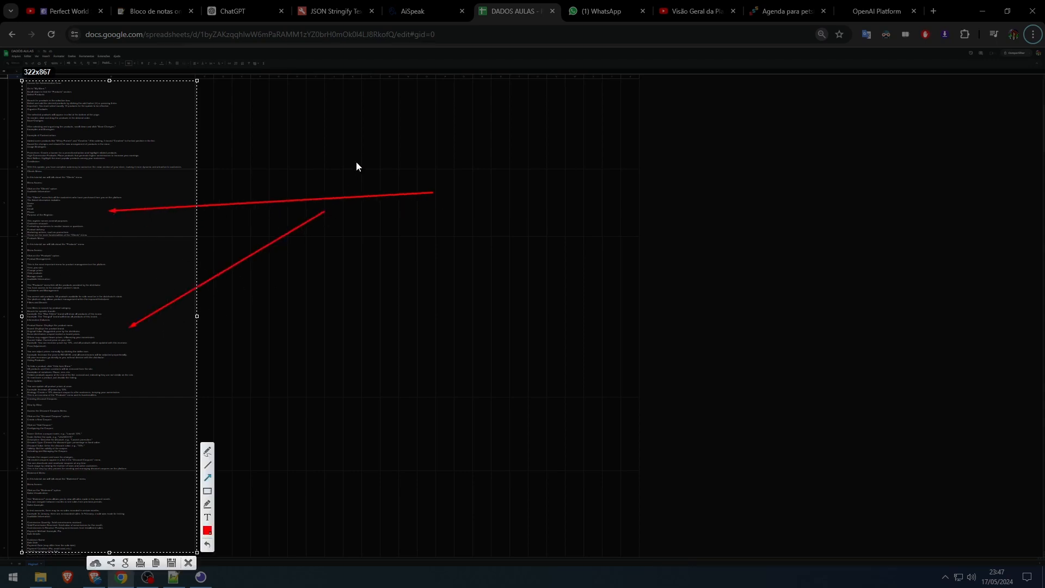
left_click_drag(336, 149, 153, 133)
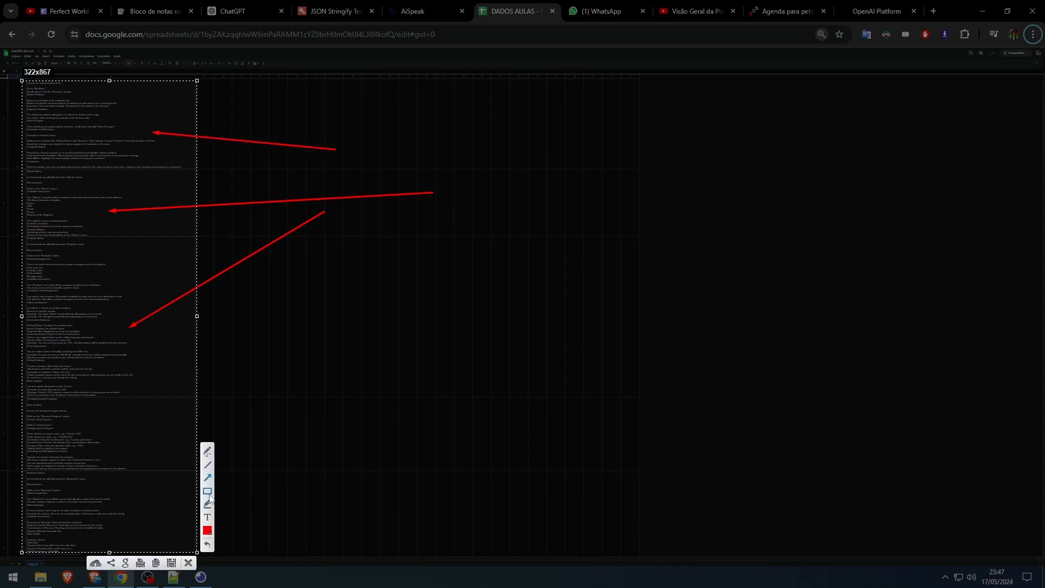
mouse_move(181, 89)
left_mouse_down()
mouse_move(105, 348)
mouse_move(80, 540)
mouse_move(44, 166)
mouse_move(150, 217)
mouse_move(162, 236)
mouse_move(32, 375)
mouse_move(29, 395)
mouse_move(119, 436)
mouse_move(150, 466)
mouse_move(42, 513)
mouse_move(31, 551)
left_mouse_up()
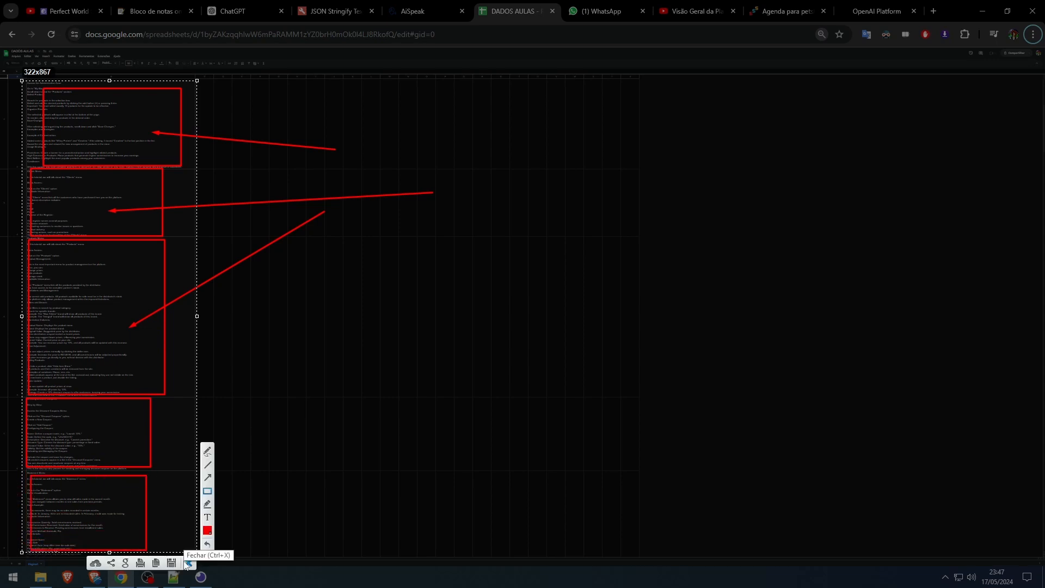
left_click(188, 564)
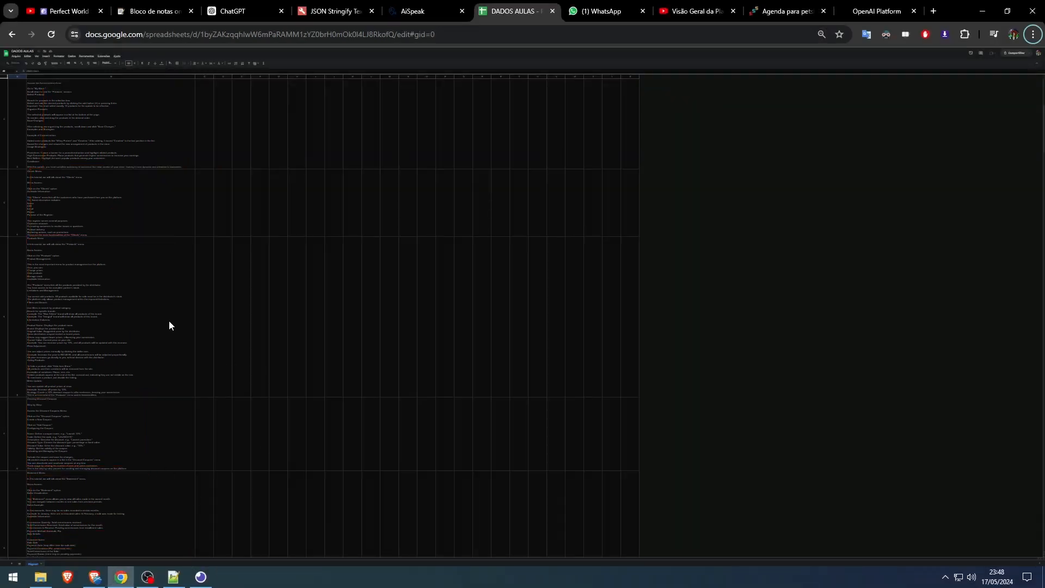
Return to AiSpeak, review the DADOS AULAS row lookup's duvidavalidator filter and basedados mapping in Action #55, and close it unchanged.
scroll(97, 254, "up", 5, "ctrl")
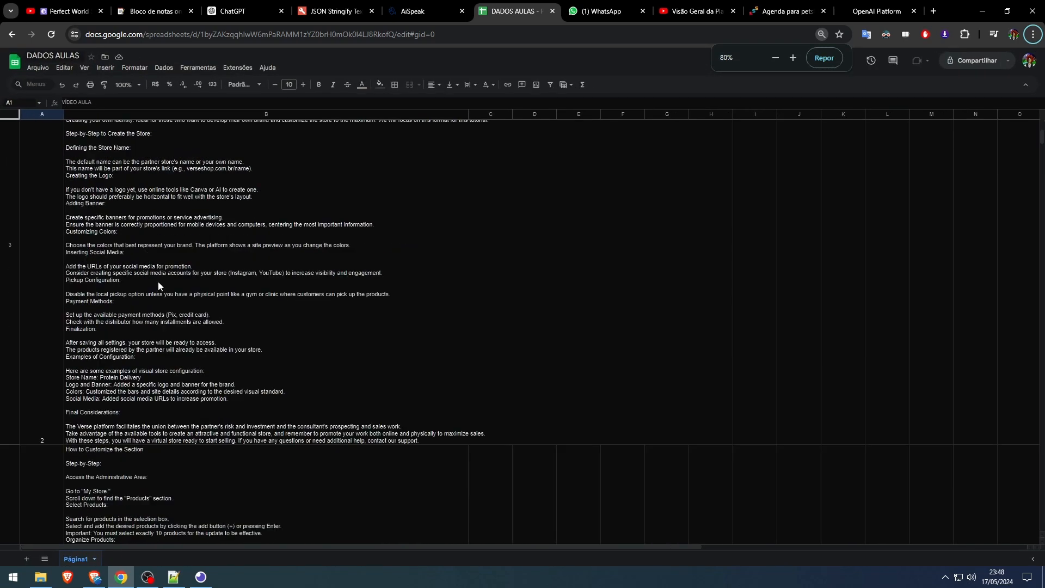
left_click(420, 11)
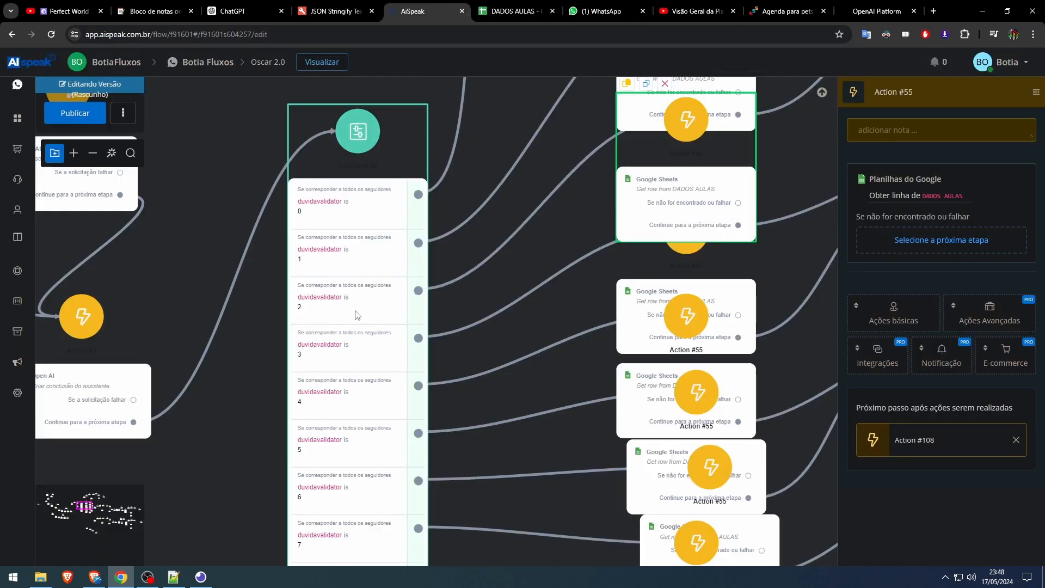
left_click(885, 197)
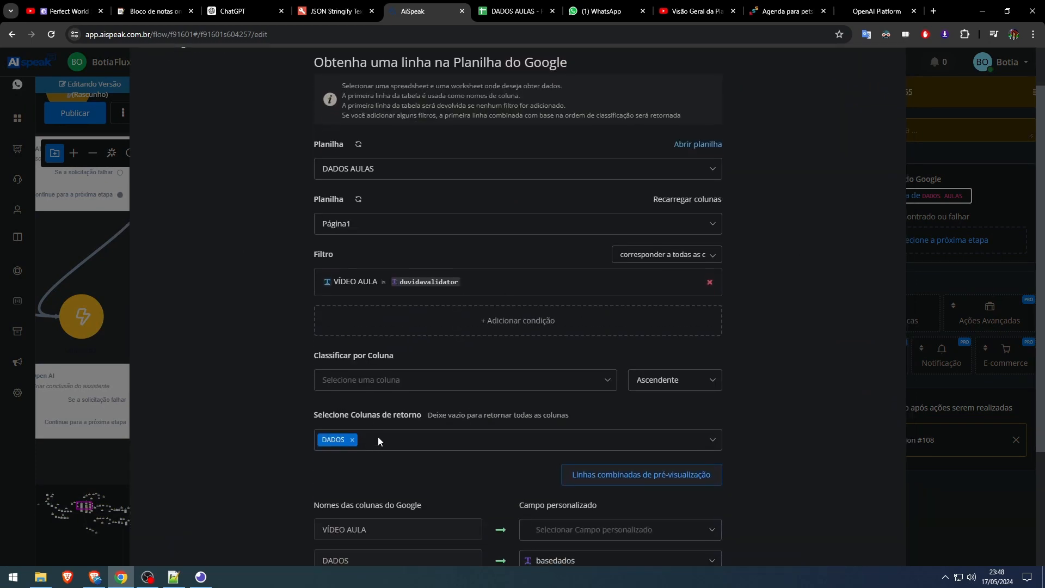
scroll(539, 460, "down", 2)
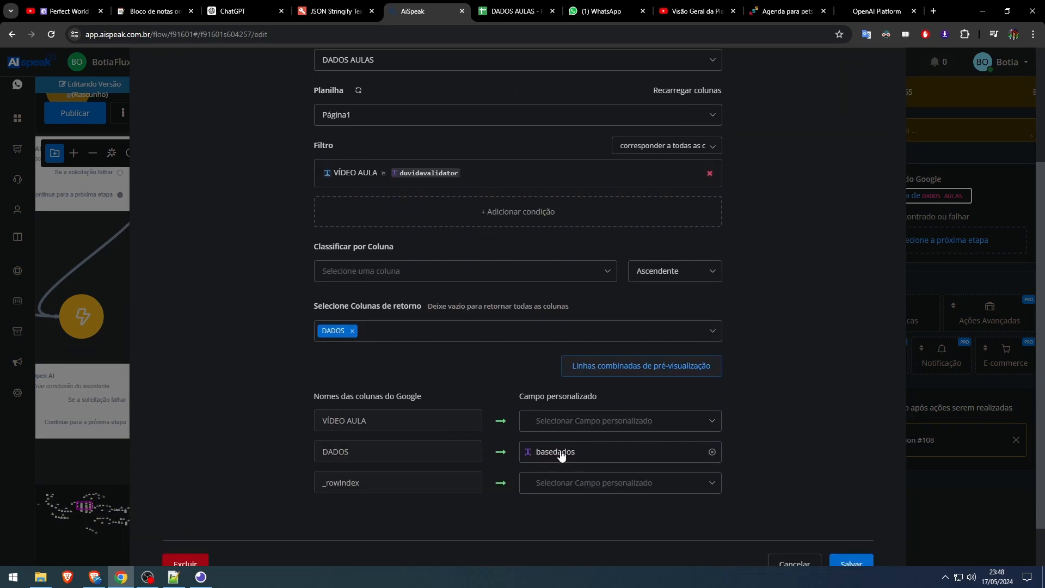
key("Escape")
Follow the linktutorial branches to the GERA TEXTO #3 Open AI action, read the Instruções part of its Content prompt, and close it.
left_click_drag(753, 263, 252, 300)
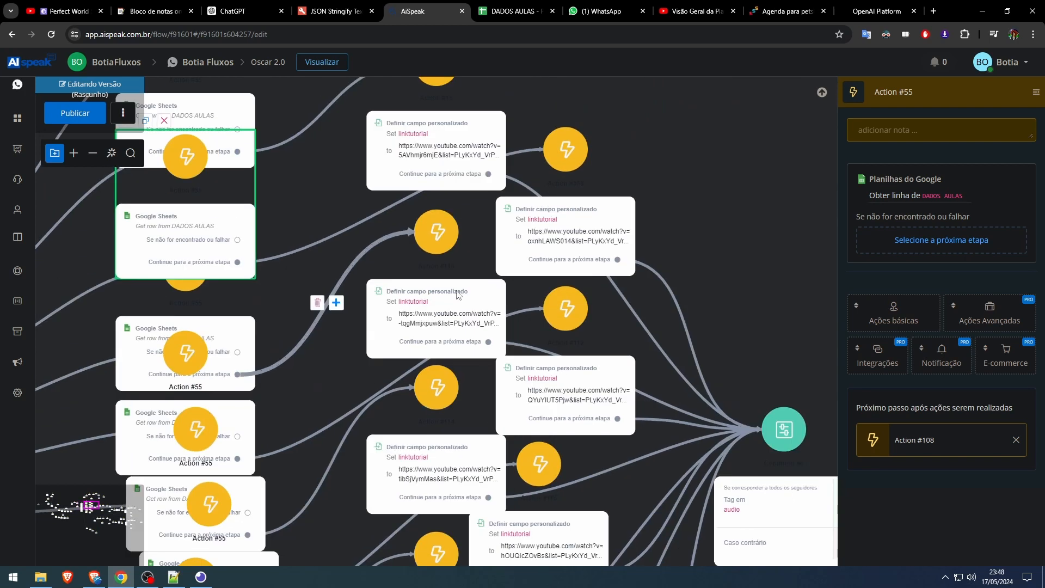
scroll(524, 292, "down", 2)
left_click_drag(713, 193, 346, 112)
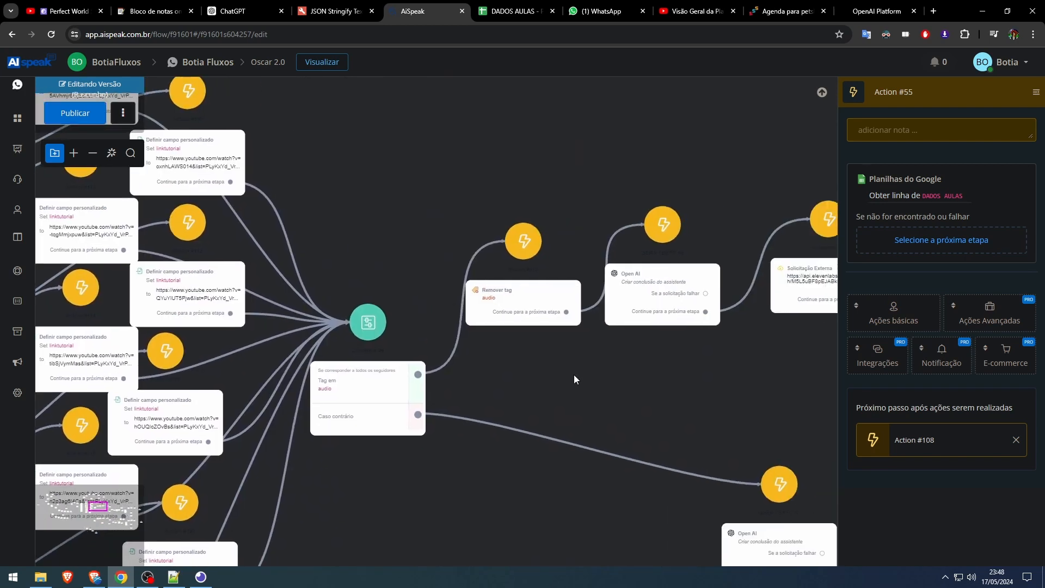
left_click_drag(700, 500, 607, 437)
left_click(687, 423)
left_click(914, 199)
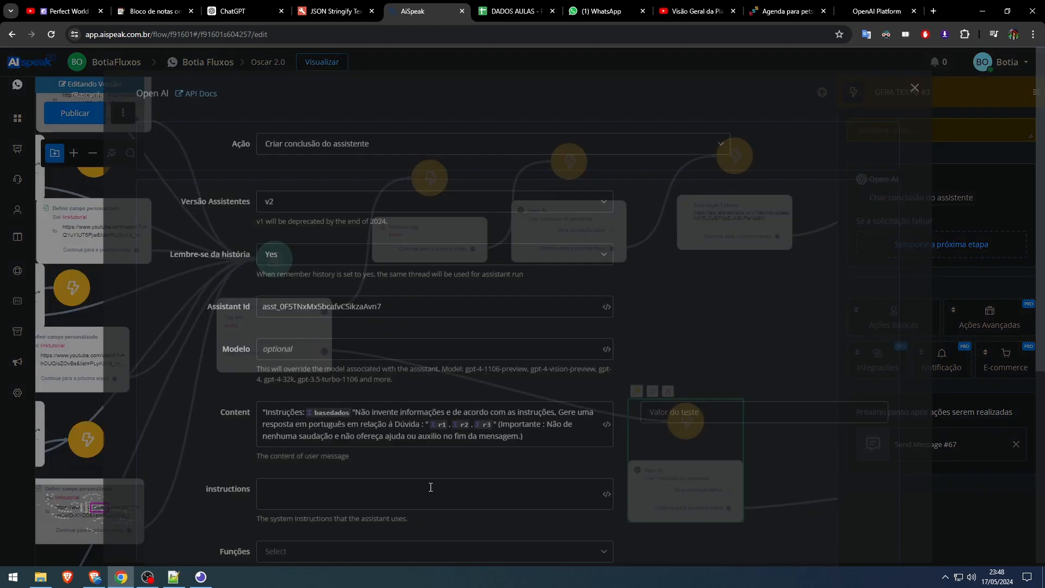
left_click_drag(266, 414, 318, 415)
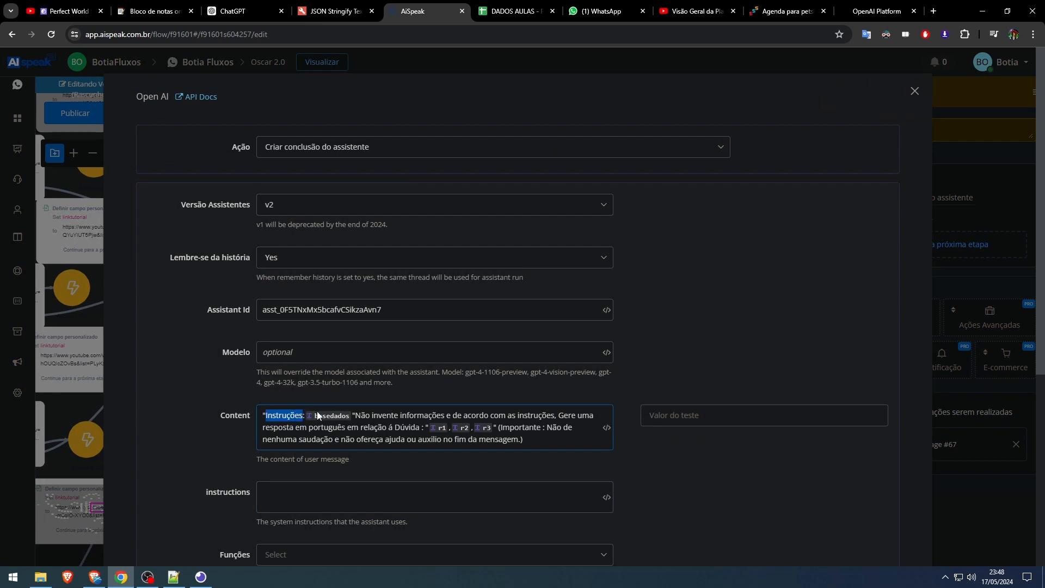
key("Escape")
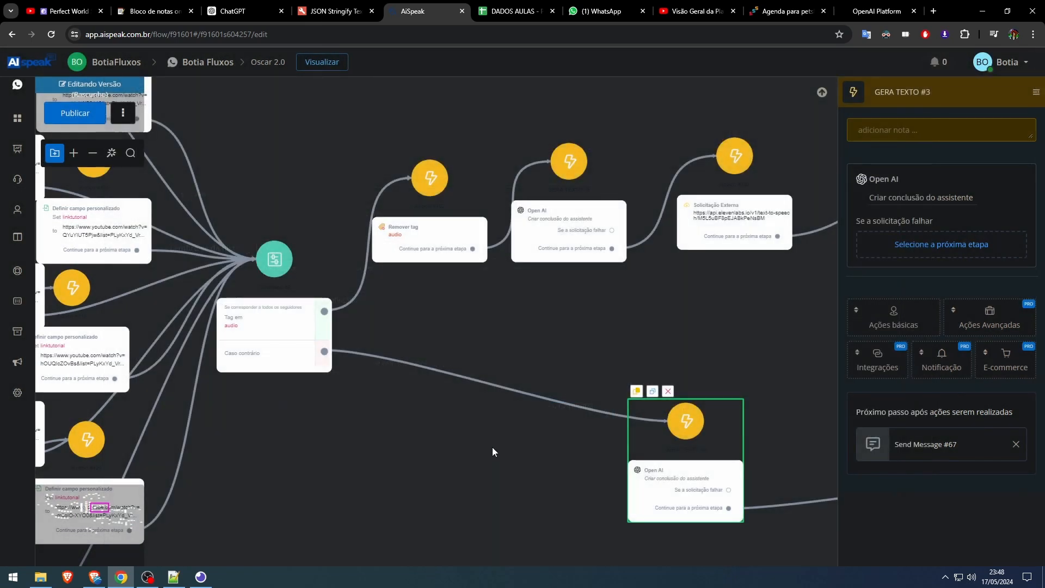
Survey the Oscar 2.0 flow around the duvidavalidator condition, from the initial audio check to the Google Sheets and linktutorial branches.
left_click_drag(449, 429, 408, 349)
scroll(352, 413, "down", 2)
left_click_drag(381, 410, 806, 430)
scroll(305, 391, "down", 2)
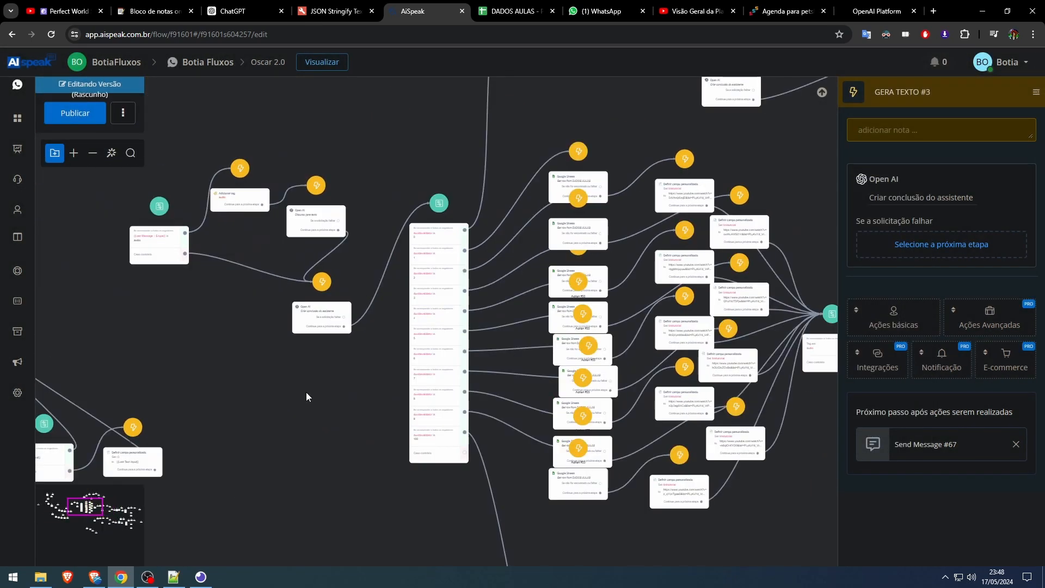
scroll(632, 328, "down", 2)
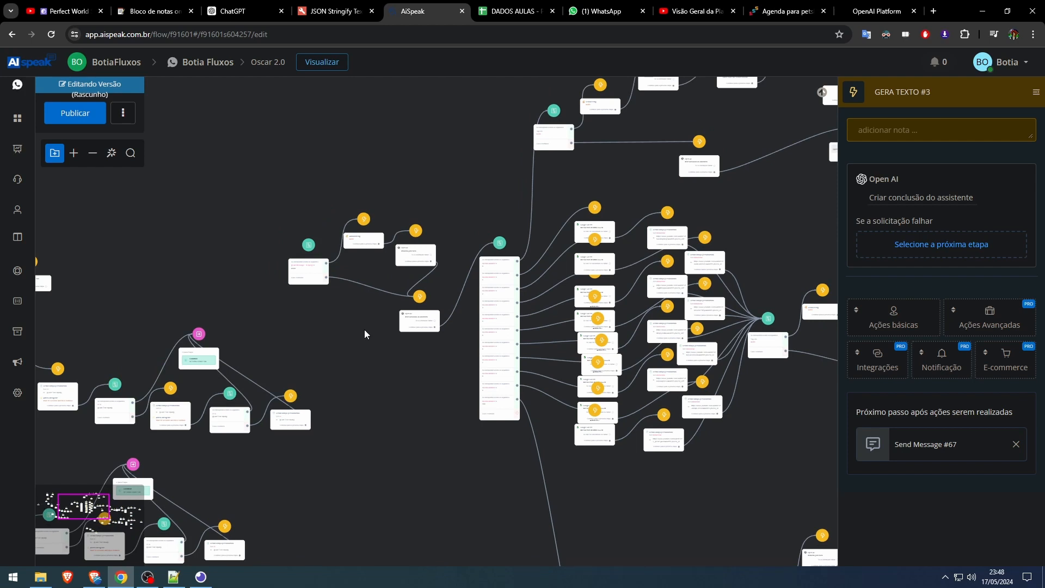
left_click_drag(343, 351, 368, 350)
Open the EncapsuladoENtreganacasa subflow from the BACKUP folder.
left_click(18, 118)
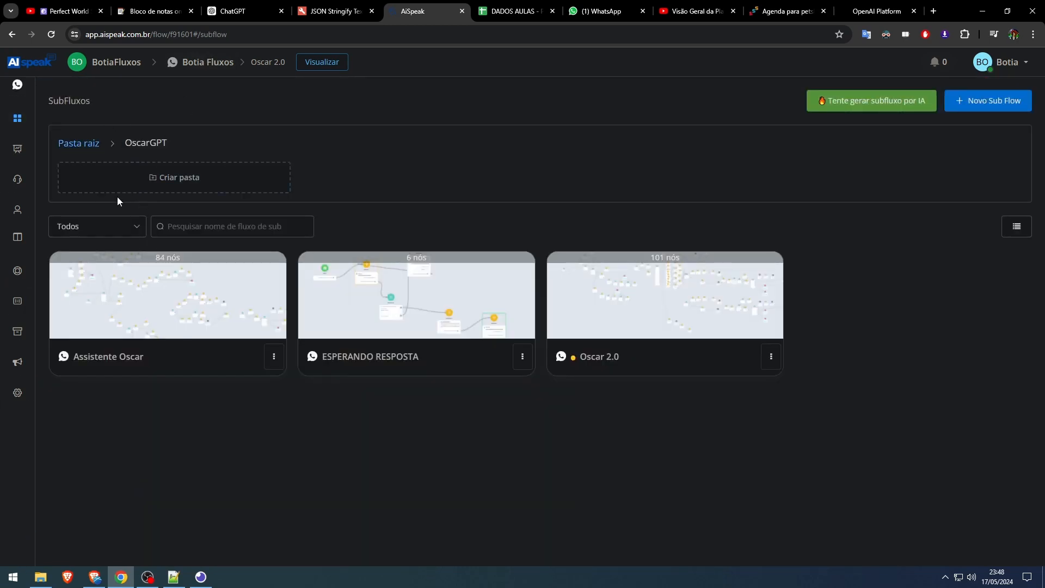
left_click(81, 145)
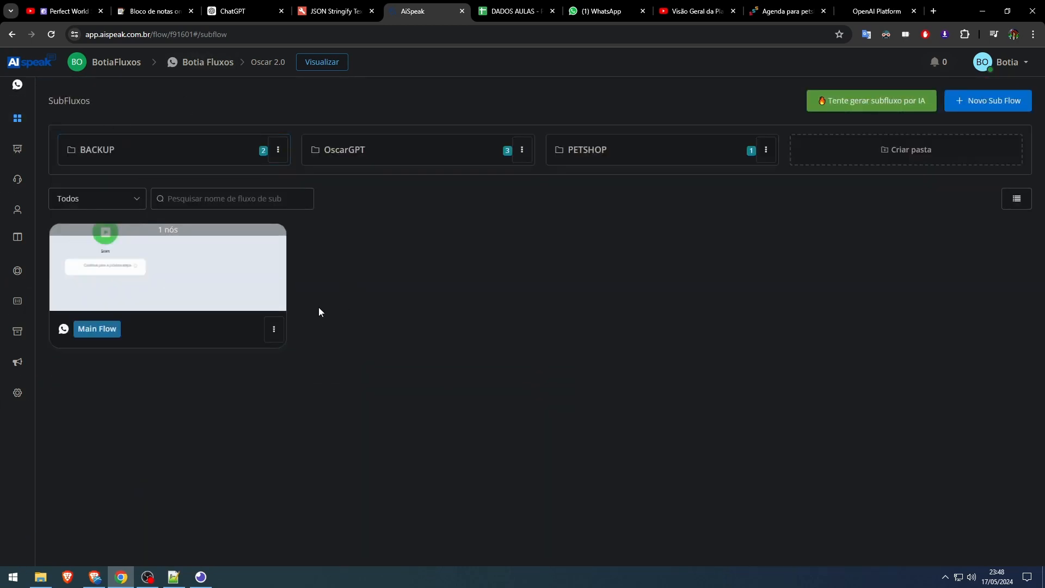
left_click(198, 147)
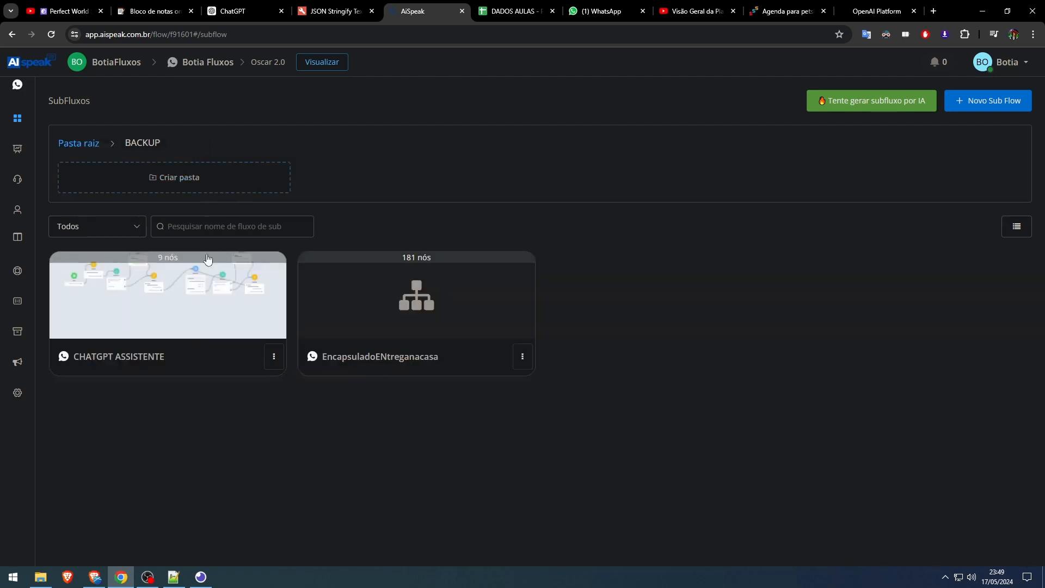
left_click(388, 336)
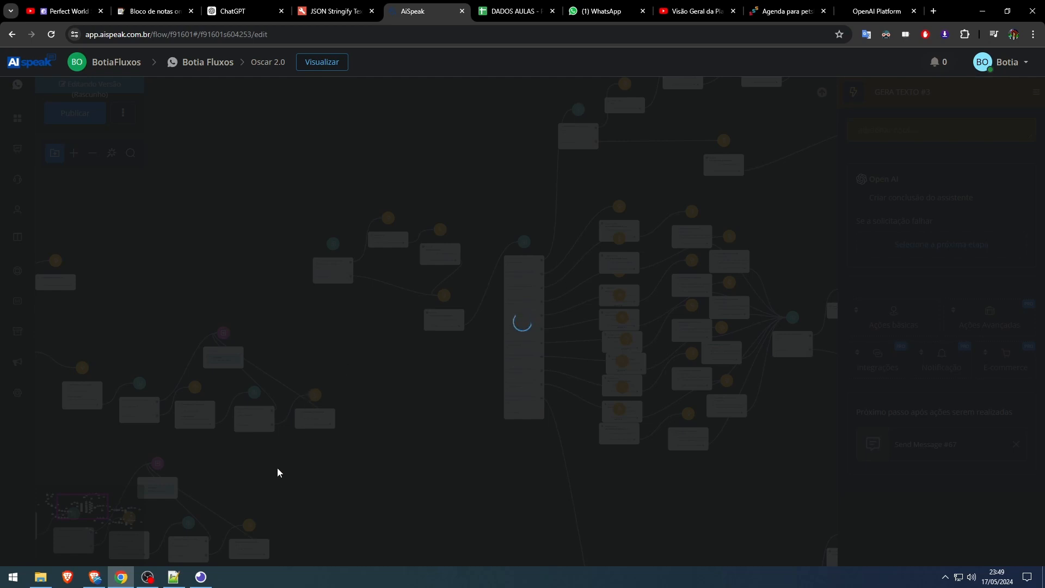
Examine the opening part of the EncapsuladoENtreganacasa flow, including the audiopt1.mp3 message and the condition that checks for audio replies.
scroll(533, 360, "up", 5)
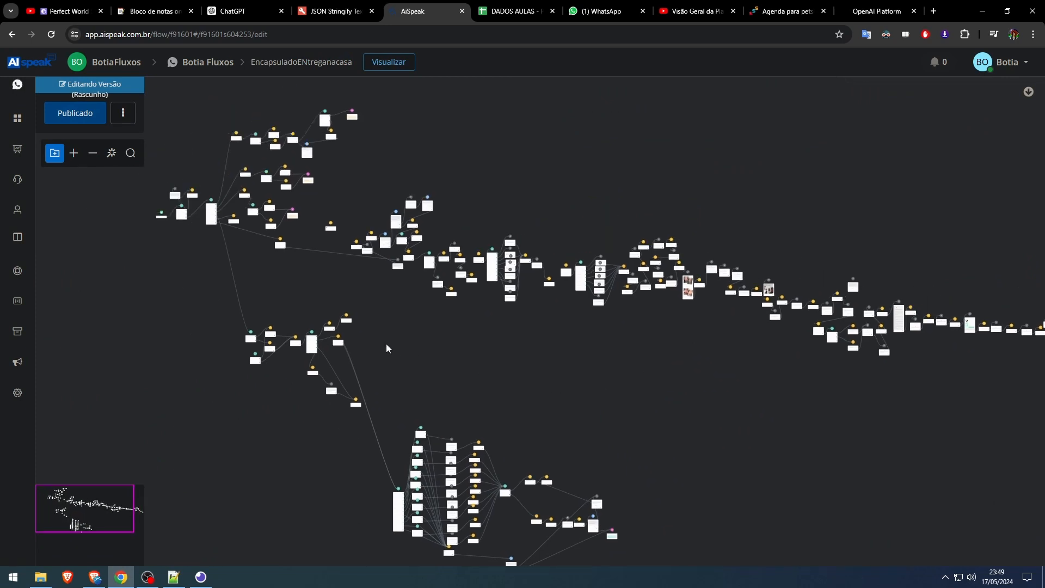
scroll(352, 287, "up", 5)
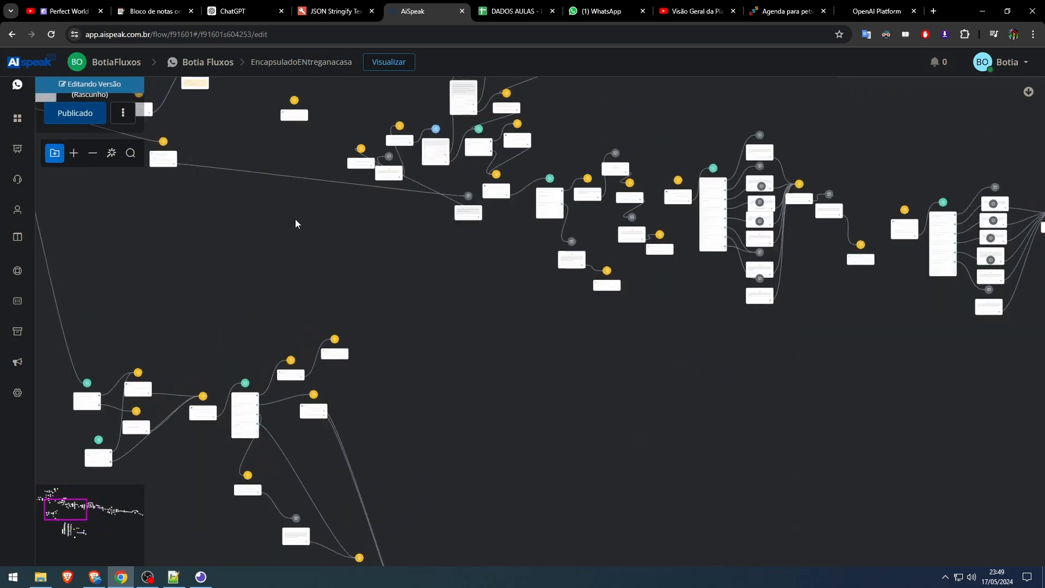
scroll(523, 408, "up", 5)
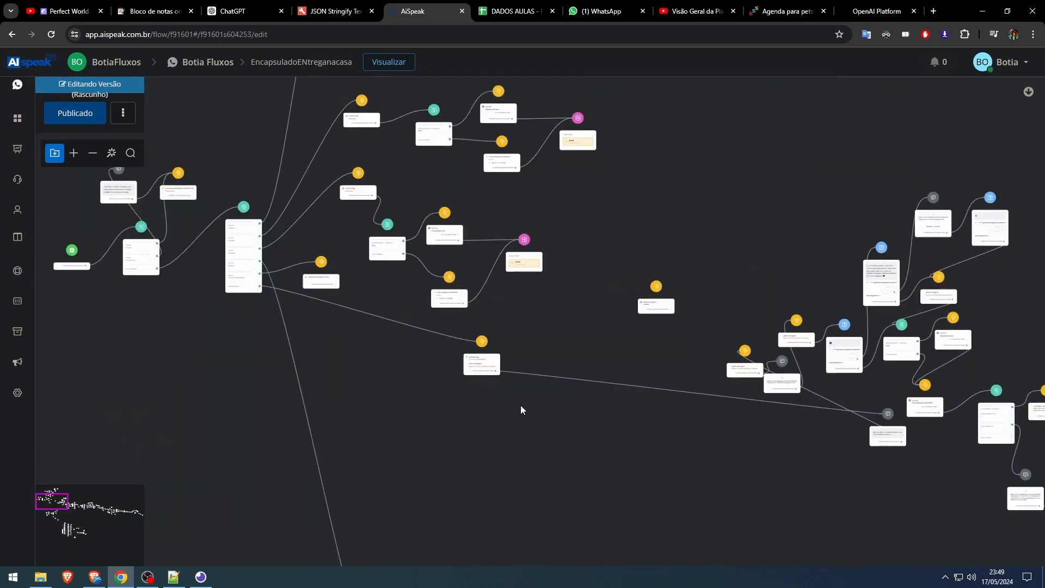
scroll(674, 423, "up", 5)
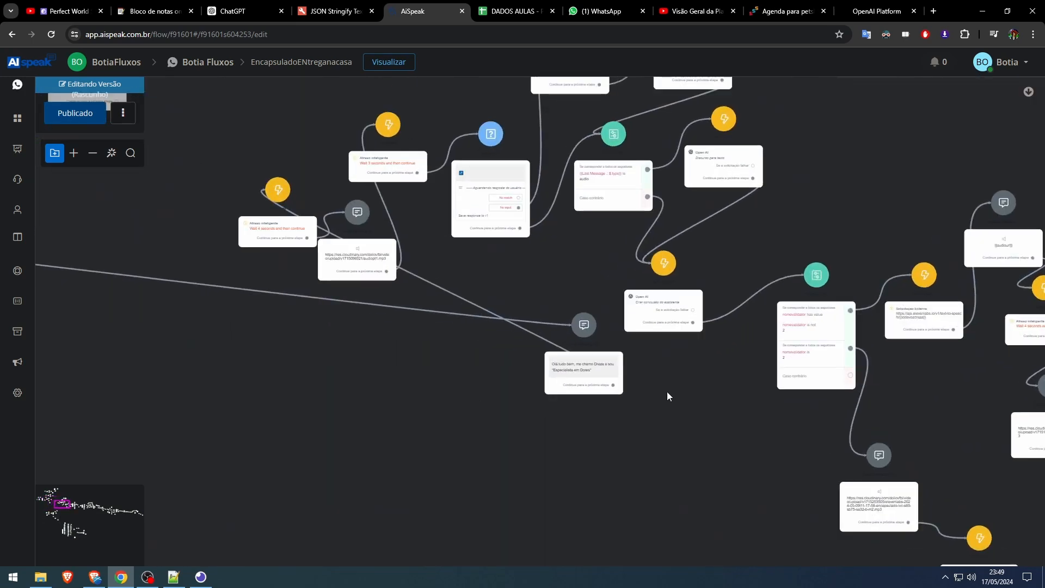
left_click_drag(425, 405, 347, 441)
left_click_drag(459, 318, 436, 366)
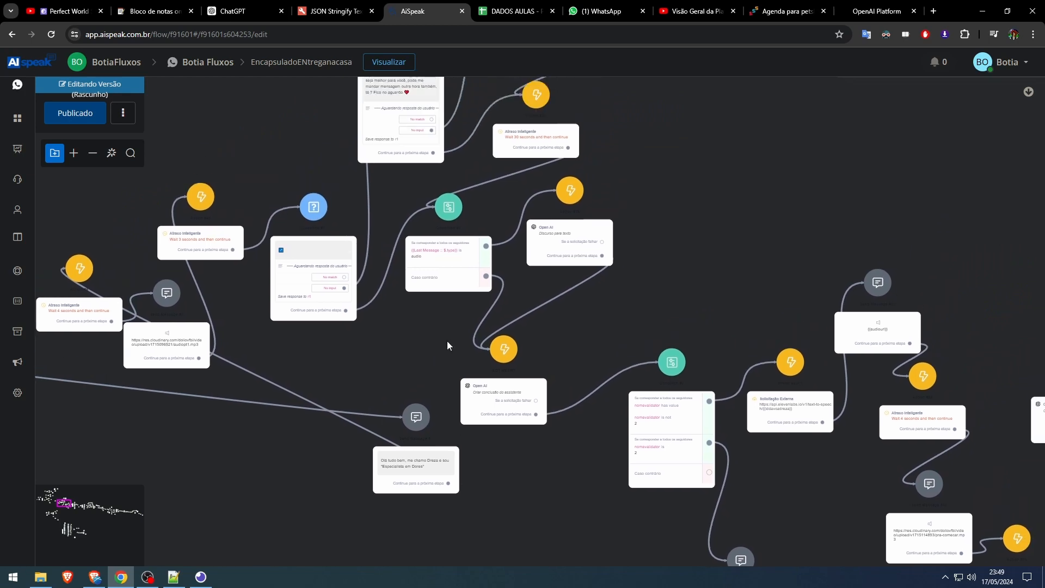
left_click_drag(394, 336, 460, 368)
left_click(225, 376)
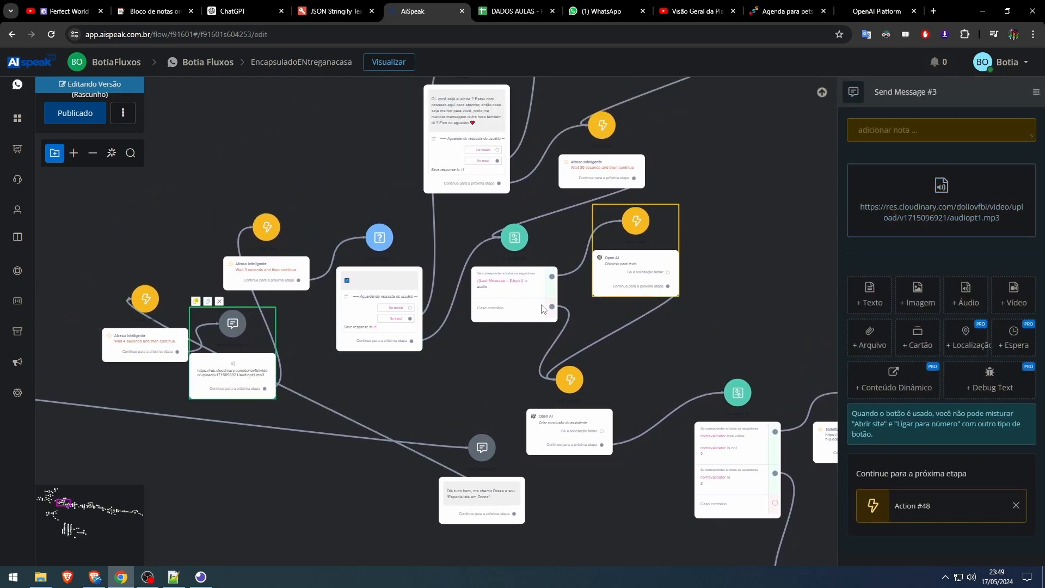
left_click_drag(483, 352, 460, 375)
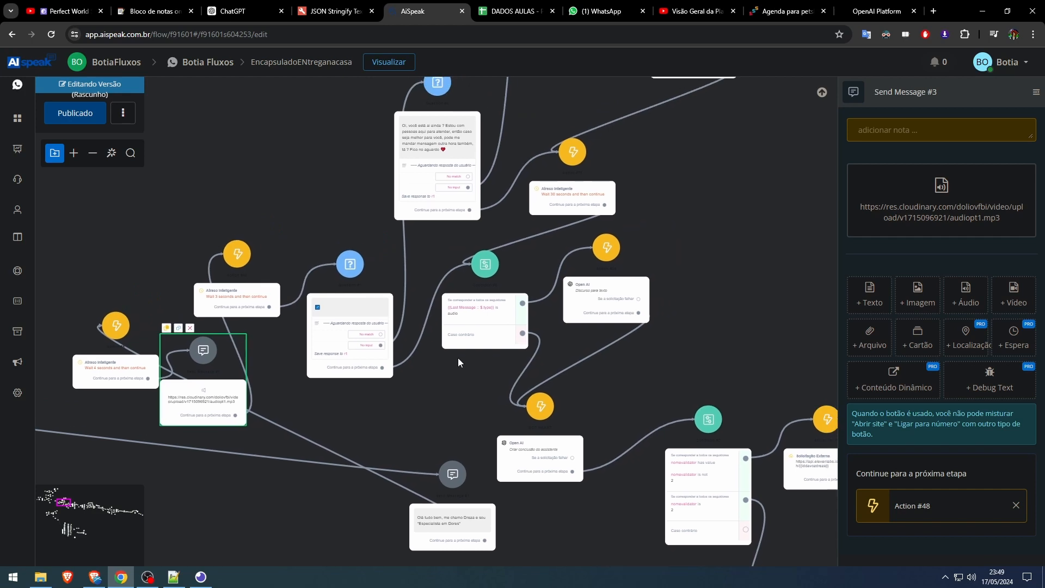
Open the Open AI assistant action before the nomevalidator condition and read its name-finding Content prompt and response mapping.
left_click_drag(615, 338, 592, 282)
left_click(526, 381)
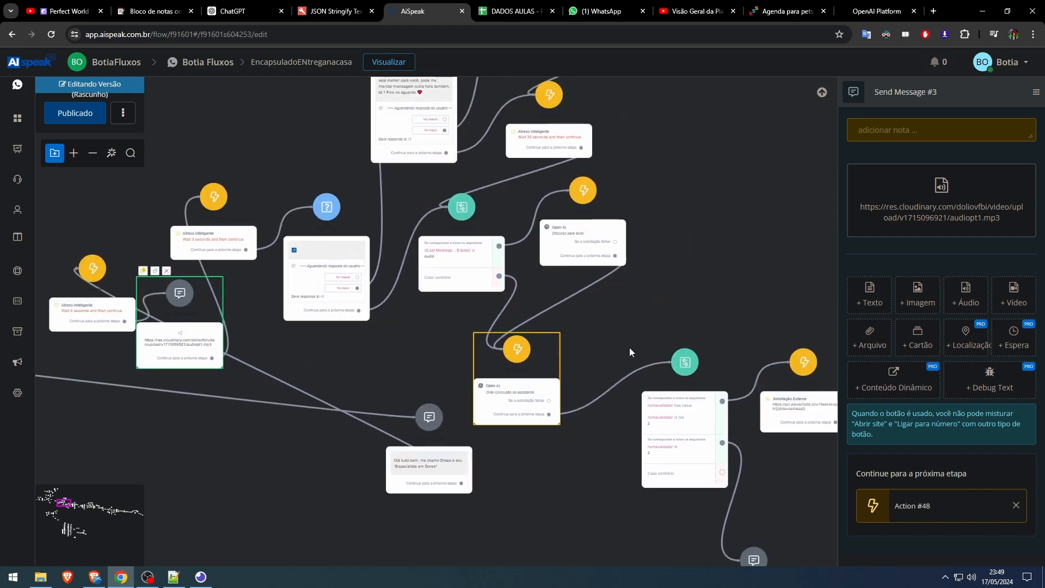
left_click(910, 203)
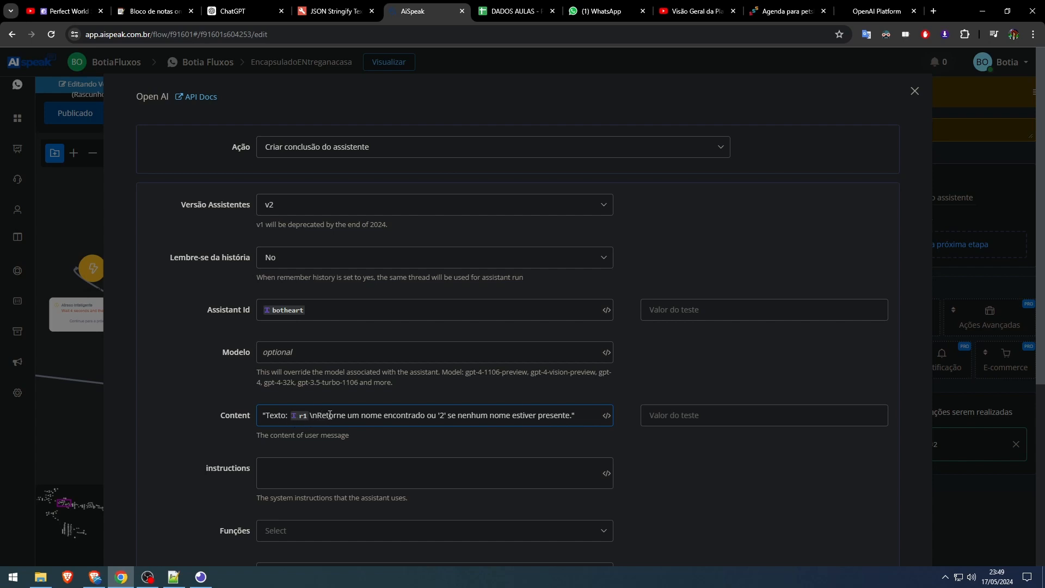
left_click_drag(317, 416, 419, 417)
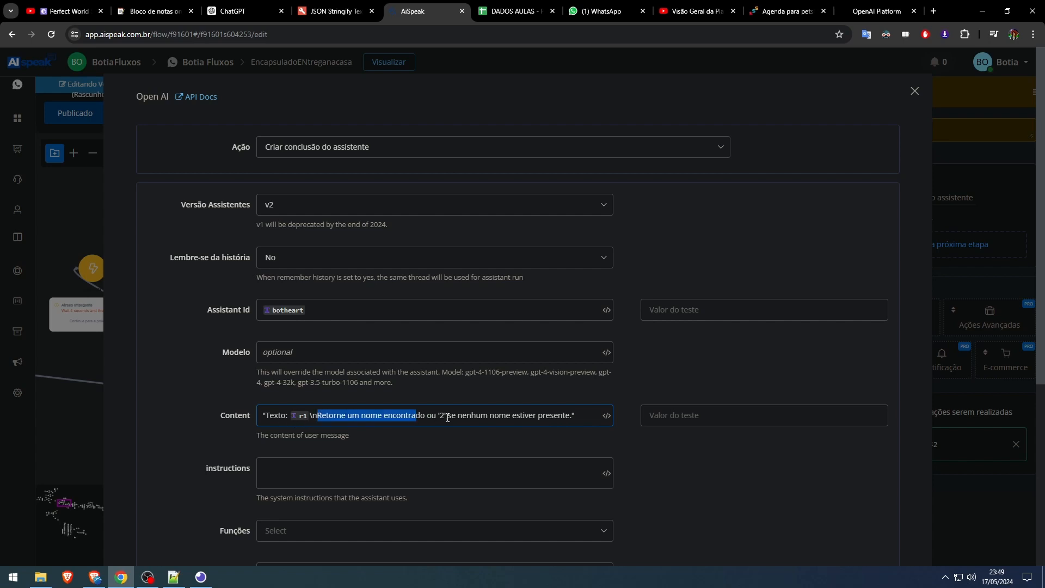
scroll(560, 407, "down", 4)
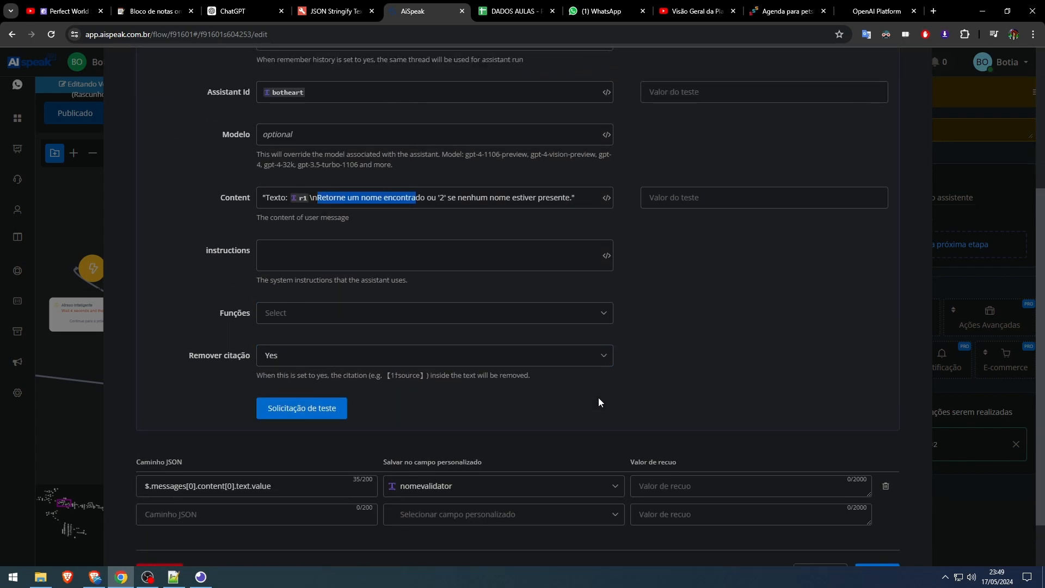
scroll(393, 353, "up", 2)
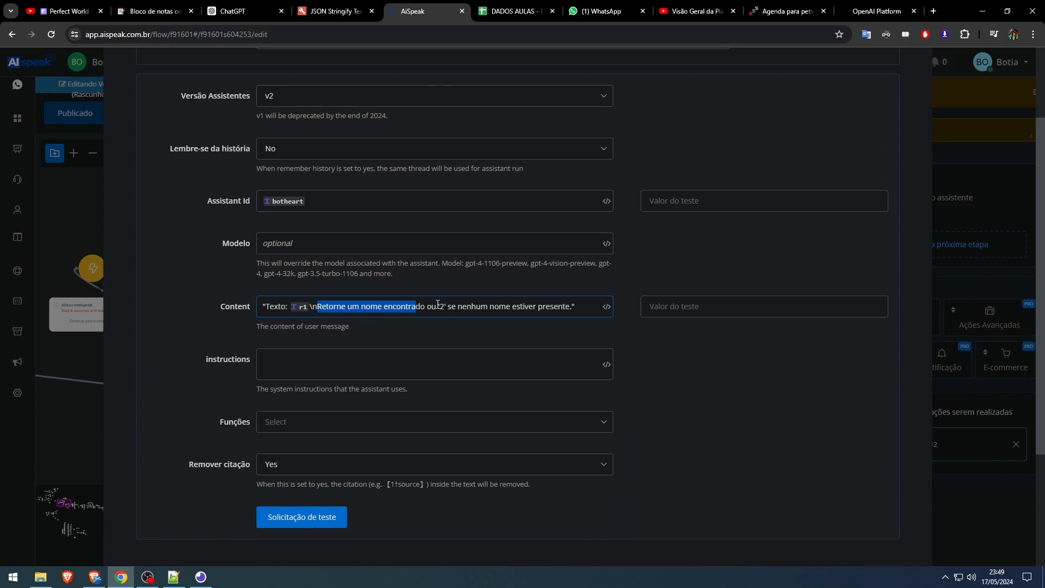
Reopen the BOT HEART assistant action and check which custom field its JSON response path is saved to.
key("Escape")
left_click_drag(413, 301, 327, 243)
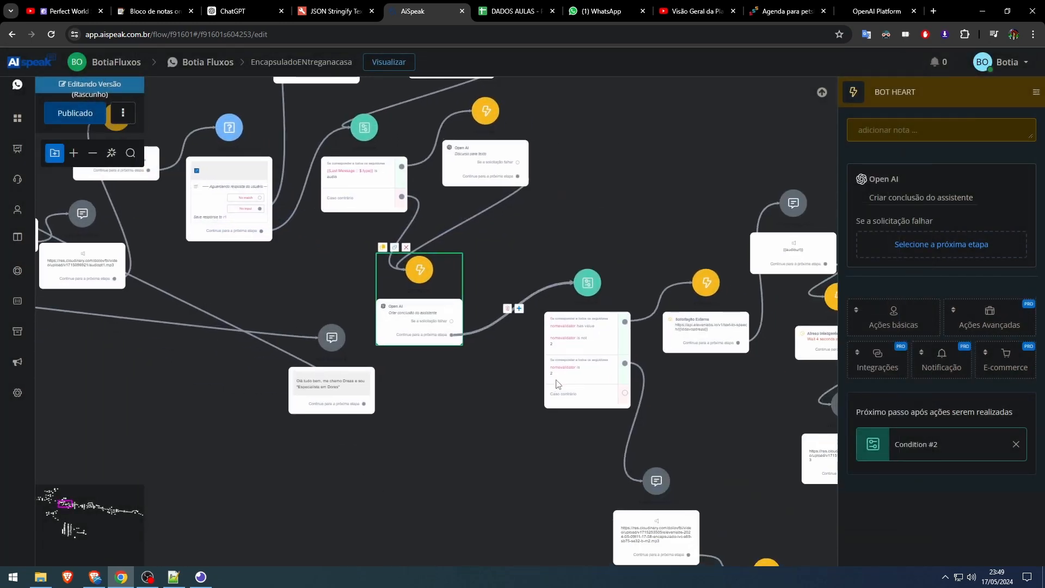
left_click_drag(423, 420, 368, 398)
scroll(433, 368, "up", 3)
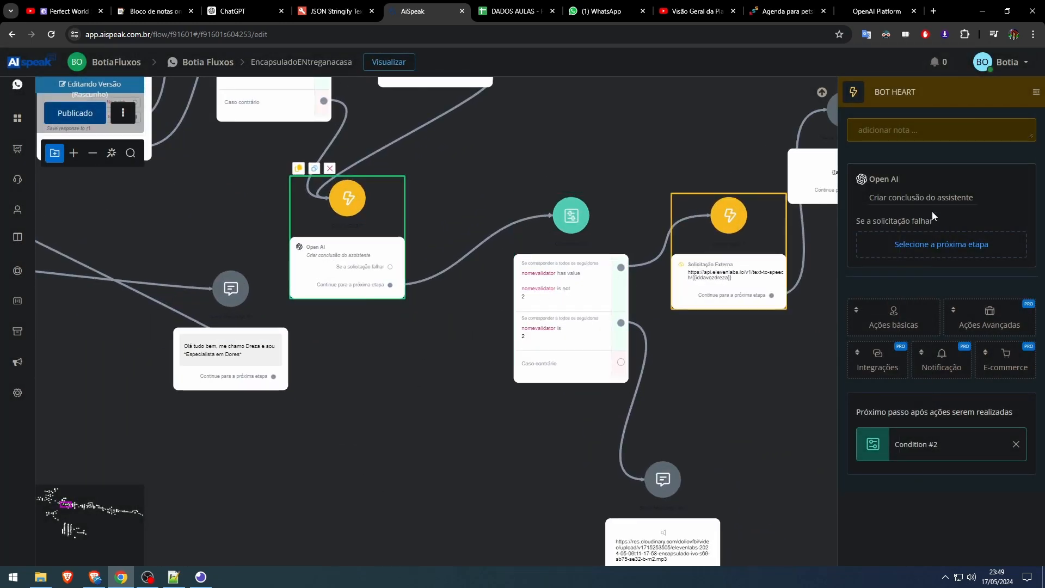
left_click(934, 216)
scroll(459, 468, "down", 5)
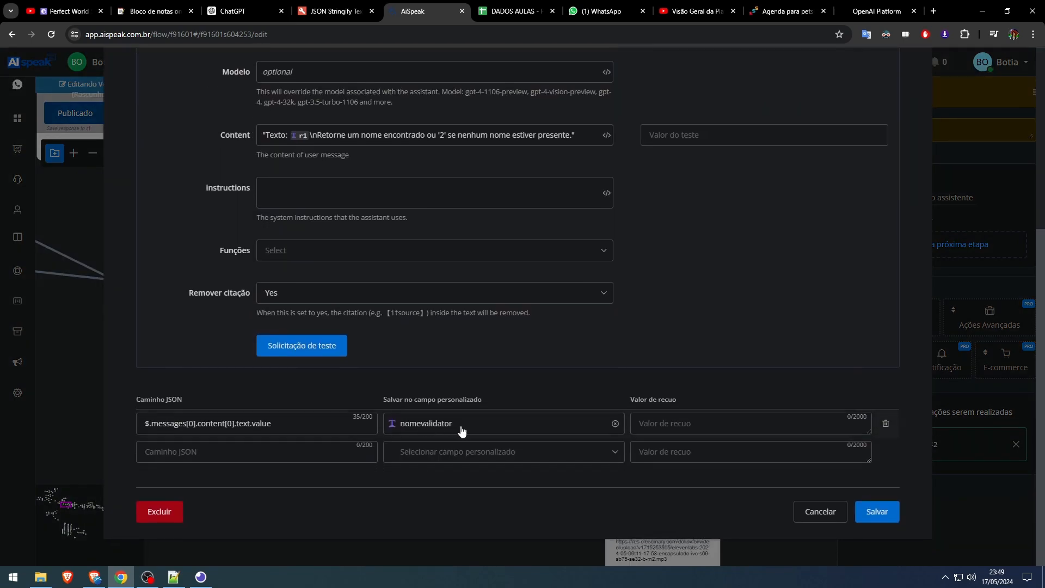
key("Escape")
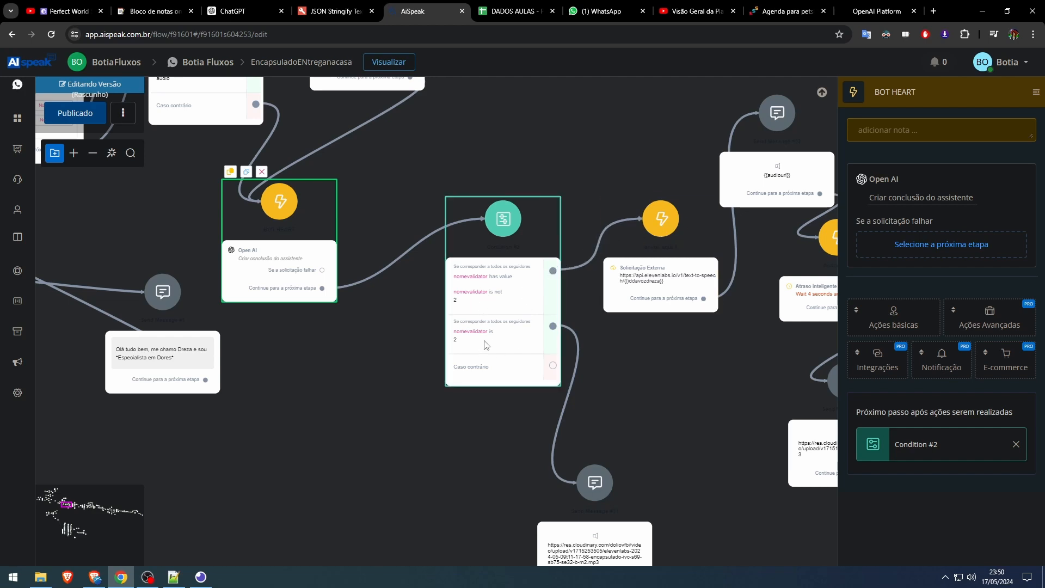
Trace both branches of the nomevalidator condition through their audio messages and question tags, up to the dorvalidator section.
scroll(454, 257, "down", 2)
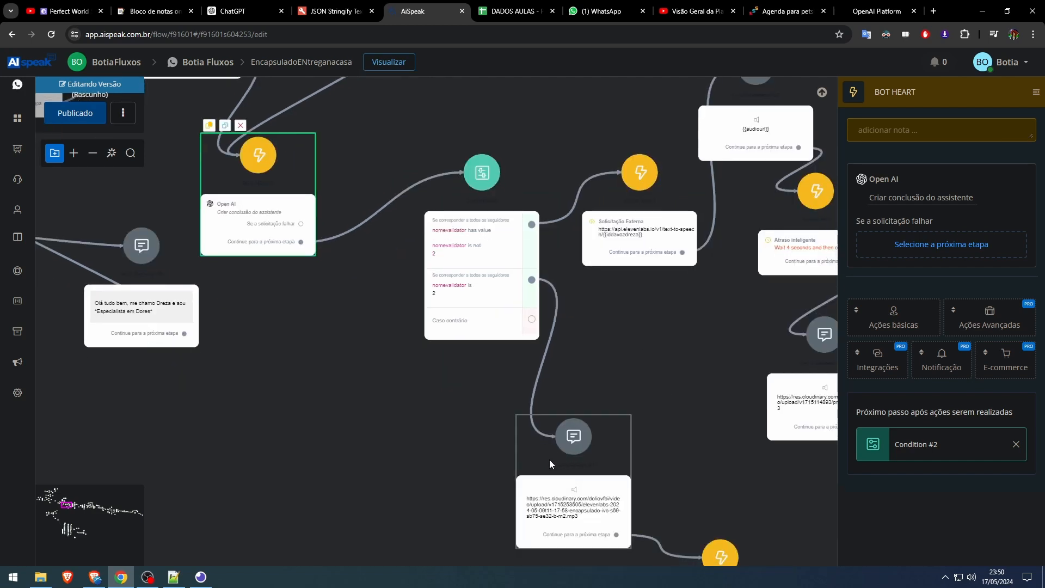
scroll(556, 488, "down", 1)
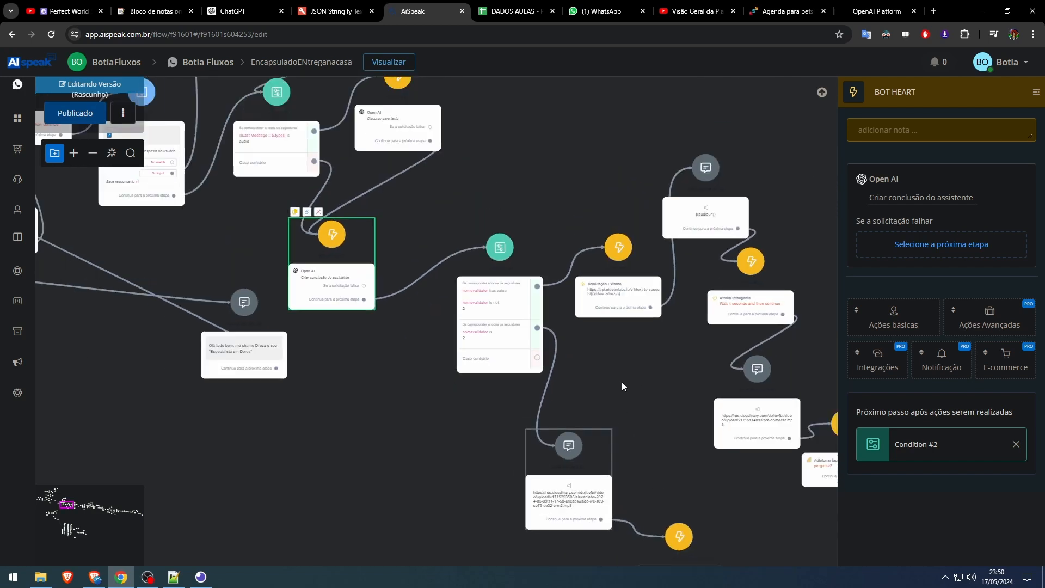
left_click_drag(636, 440, 544, 380)
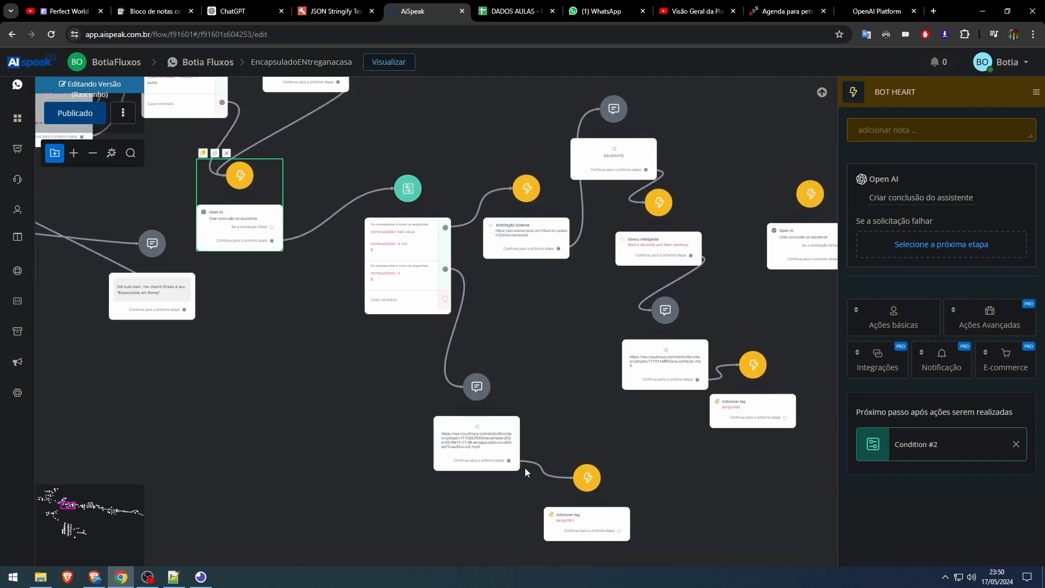
scroll(557, 450, "down", 1)
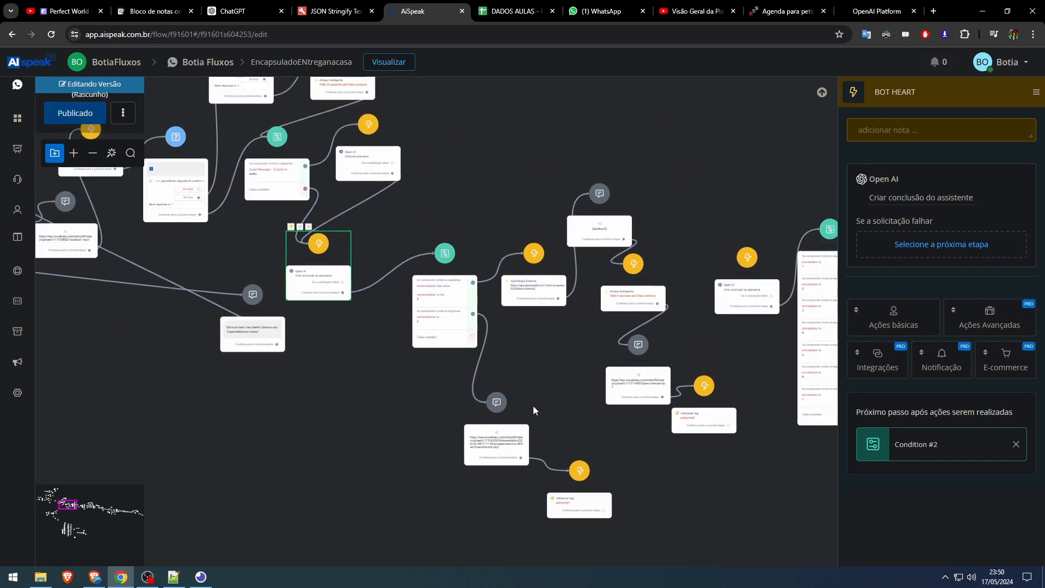
scroll(464, 399, "up", 1)
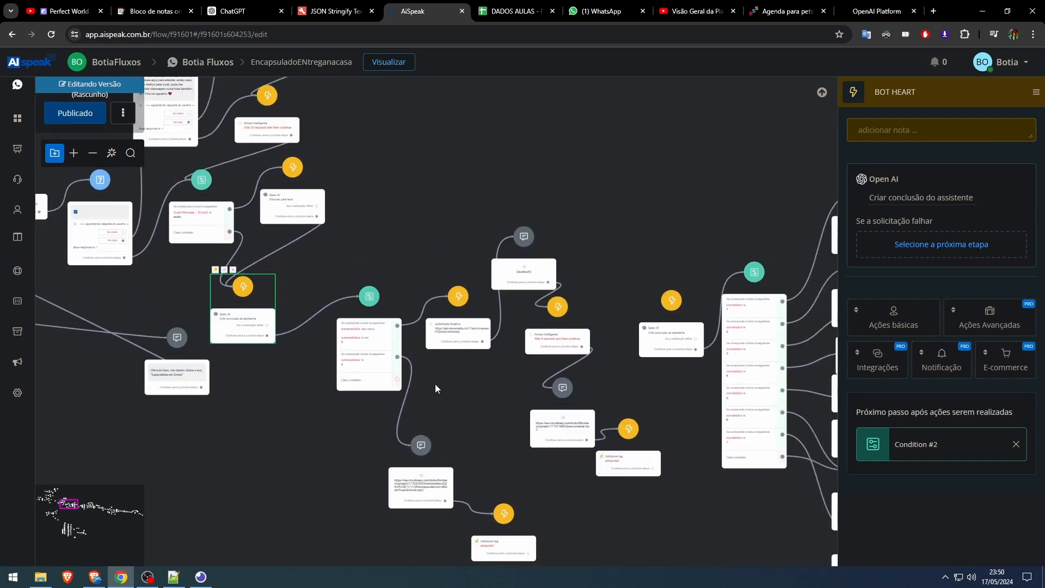
scroll(435, 388, "up", 2)
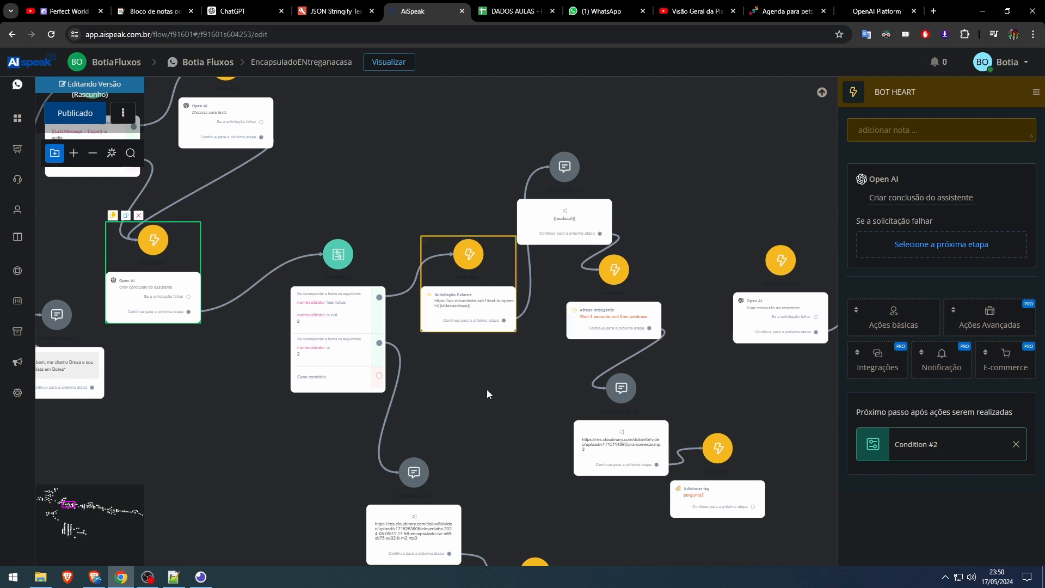
left_click_drag(487, 388, 331, 365)
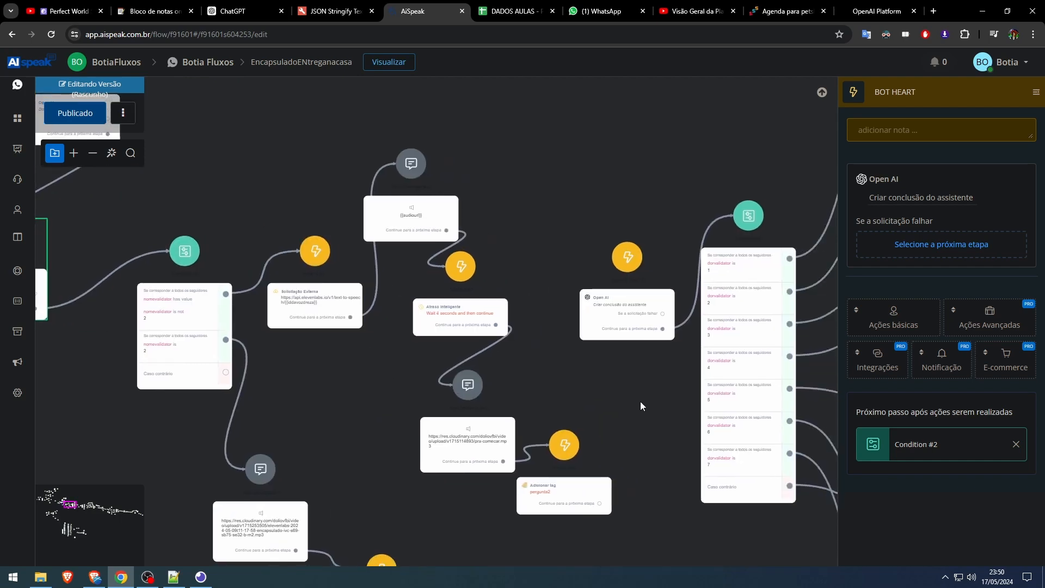
left_click_drag(642, 404, 626, 408)
left_click_drag(711, 379, 483, 383)
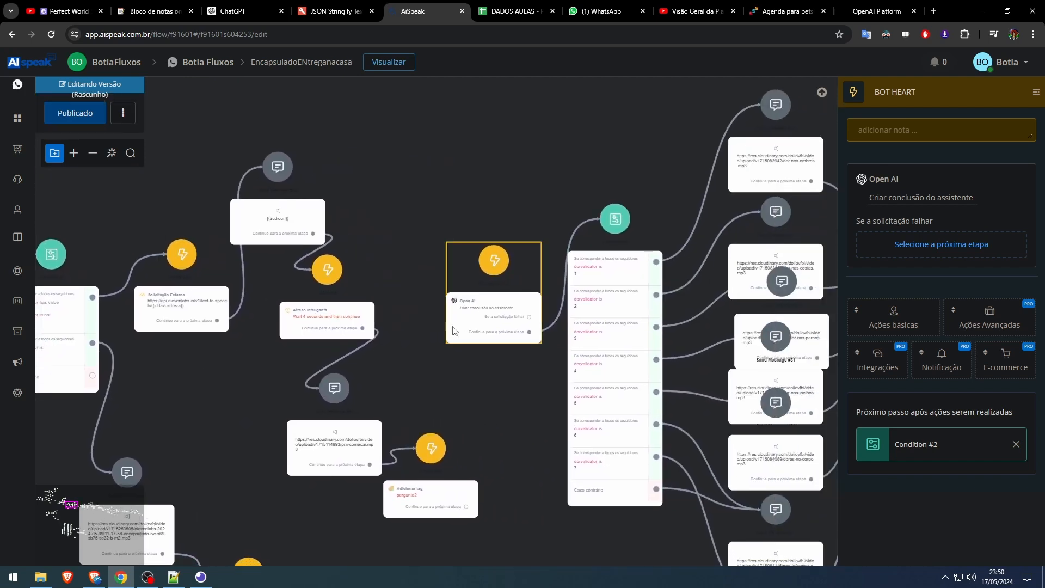
left_click_drag(501, 423, 440, 421)
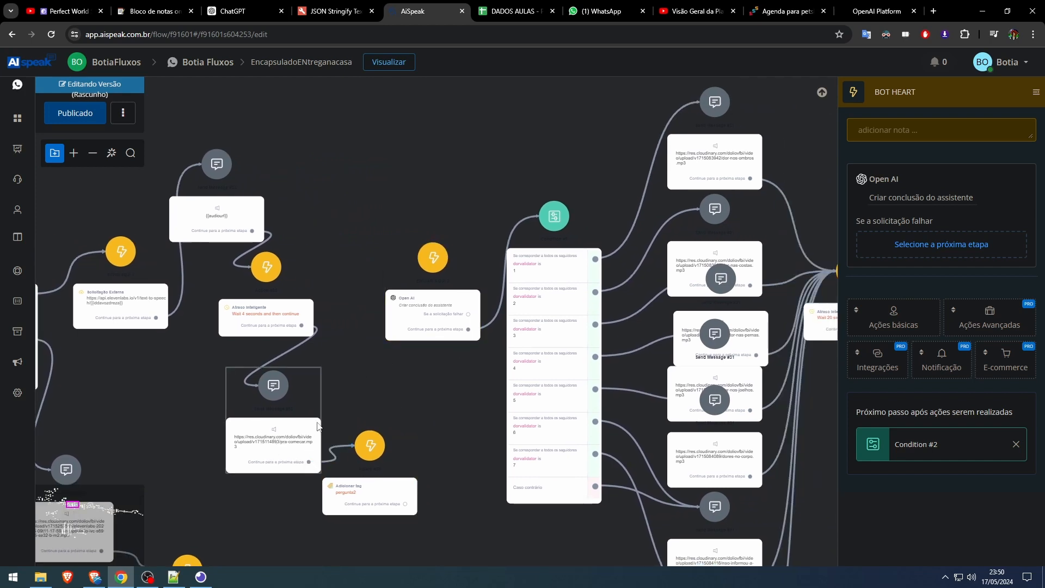
Open the ENVIAR AQUI 2 assistant action and read its Content prompt mapping pain locations to numbers 1 to 7.
left_click(439, 330)
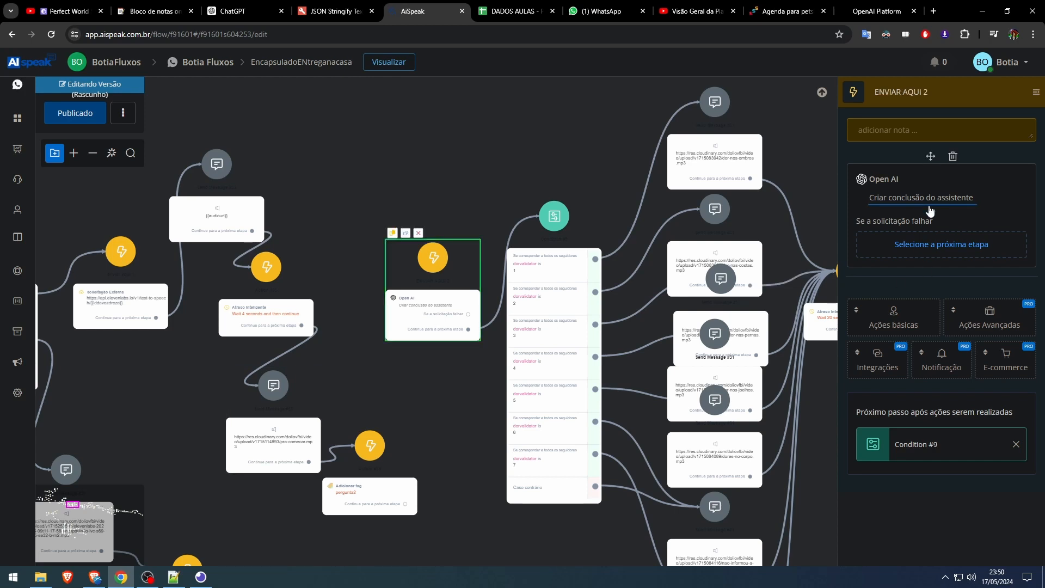
double_click(438, 331)
scroll(379, 409, "down", 2)
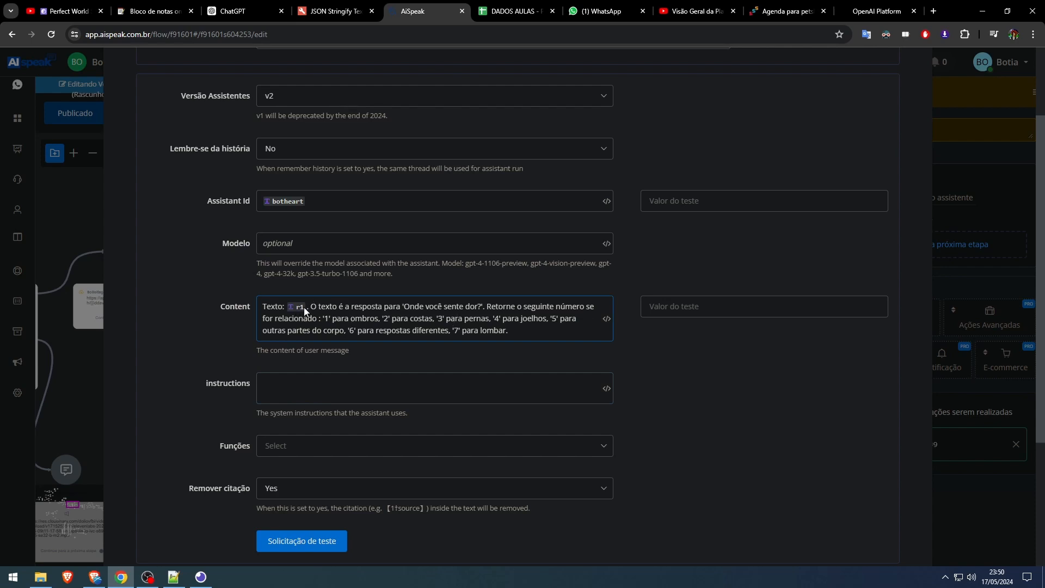
left_click_drag(344, 307, 321, 318)
left_click(504, 309)
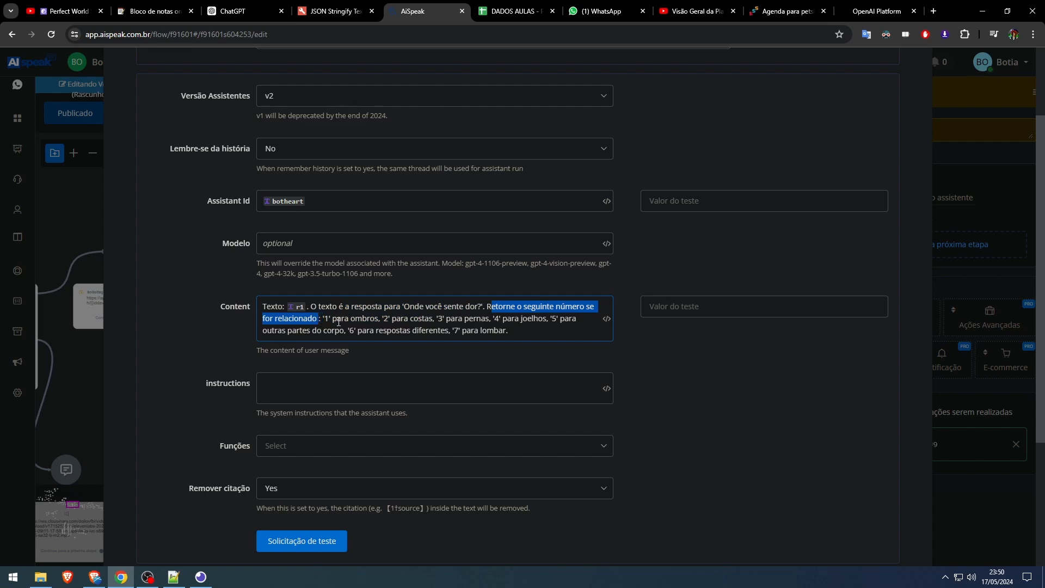
left_click_drag(323, 320, 453, 319)
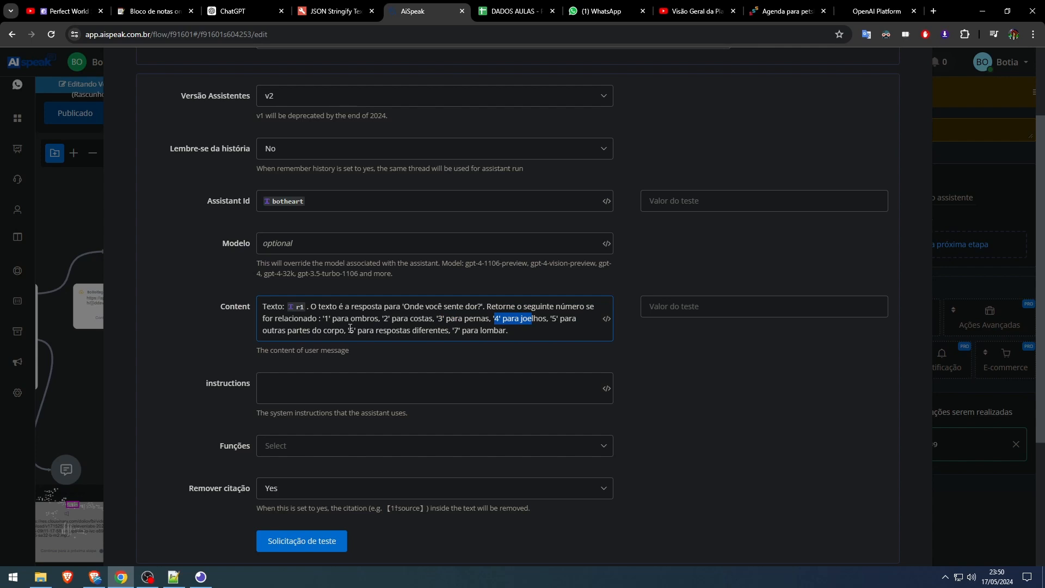
left_click_drag(278, 330, 503, 333)
scroll(528, 340, "down", 1)
key("Escape")
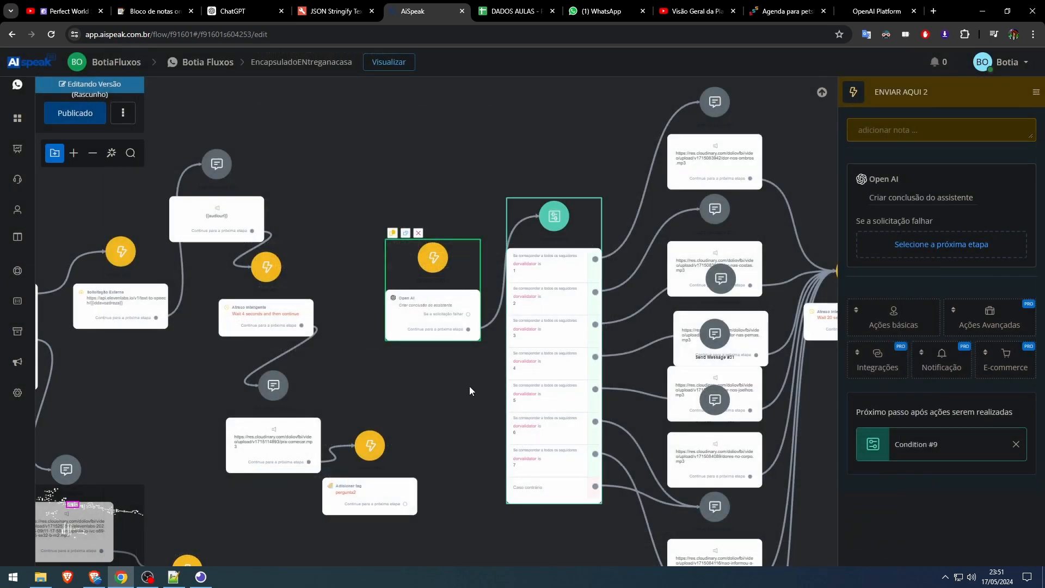
Check the rest of the ENVIAR AQUI 2 assistant action's settings and compare them with the numbered dorvalidator condition branches.
left_click_drag(470, 390, 459, 371)
left_click(921, 198)
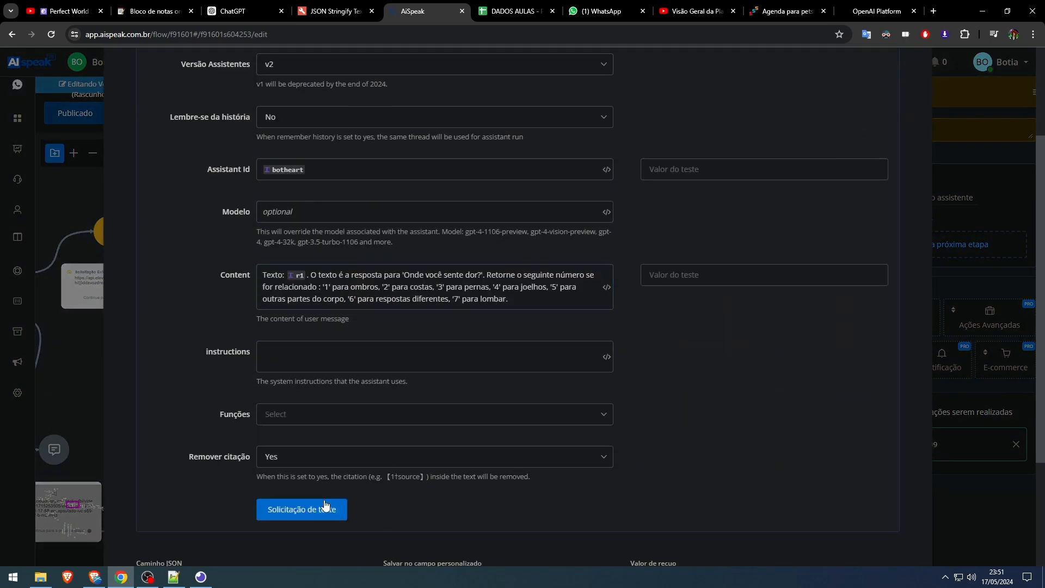
scroll(397, 547, "down", 1)
scroll(397, 547, "down", 1)
key("Escape")
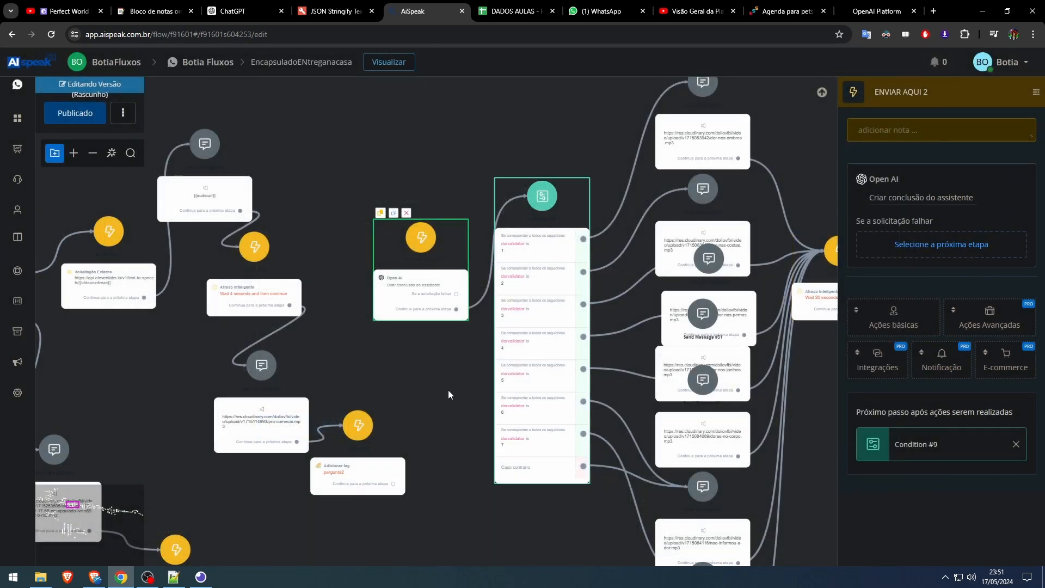
left_click_drag(627, 184, 516, 201)
scroll(457, 244, "down", 1)
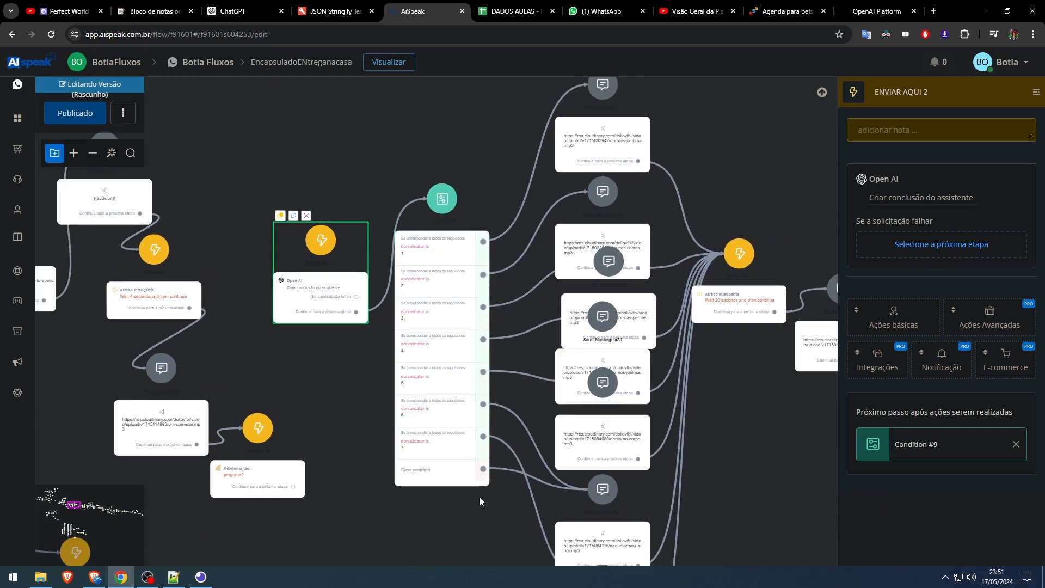
Recheck the assistant used in the ENVIAR AQUI 2 action, and open the botheart assistant on the OpenAI platform in Brave.
left_click(921, 197)
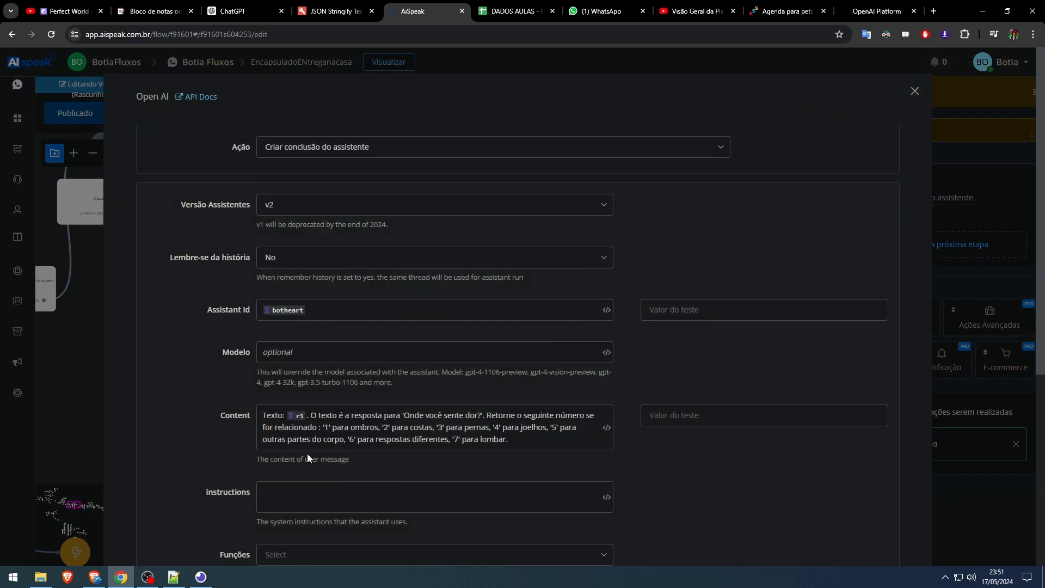
scroll(327, 424, "down", 1)
left_click(95, 577)
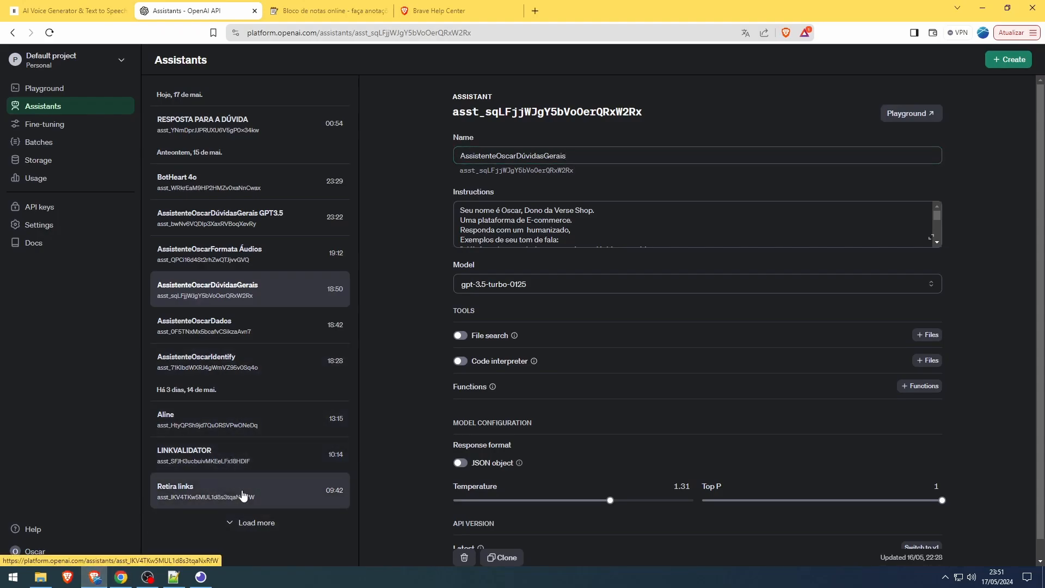
scroll(246, 499, "down", 2)
left_click(205, 540)
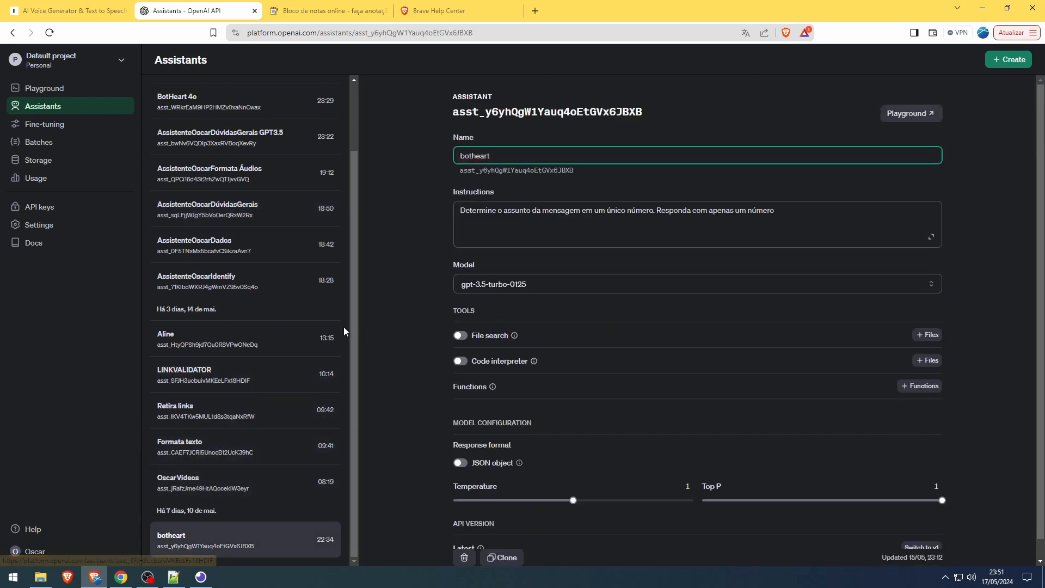
Switch the botheart assistant's model to gpt-4o and review its single-number instructions.
left_click(517, 287)
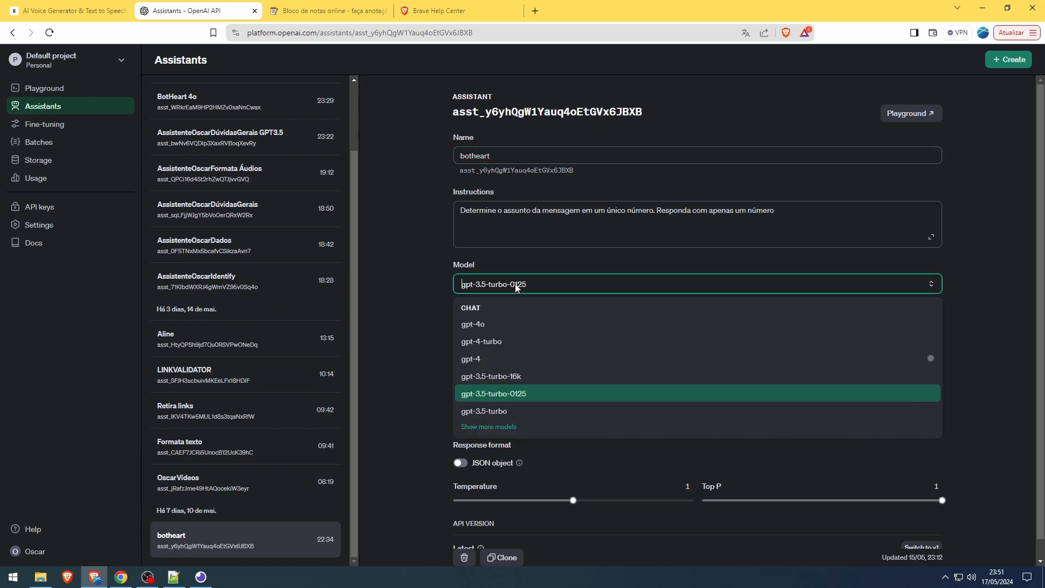
left_click(477, 325)
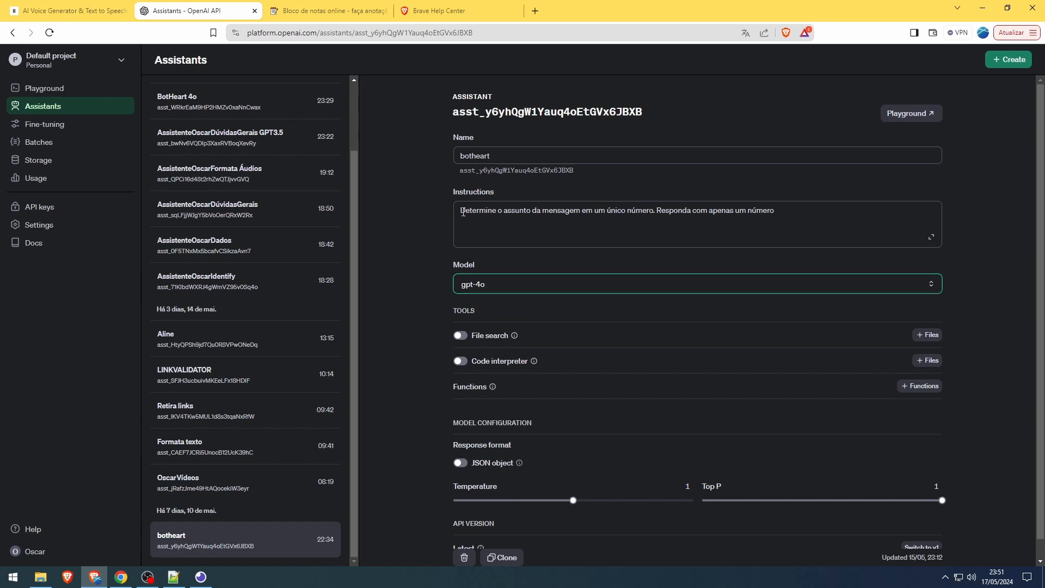
left_click_drag(462, 212, 821, 211)
left_click(741, 223)
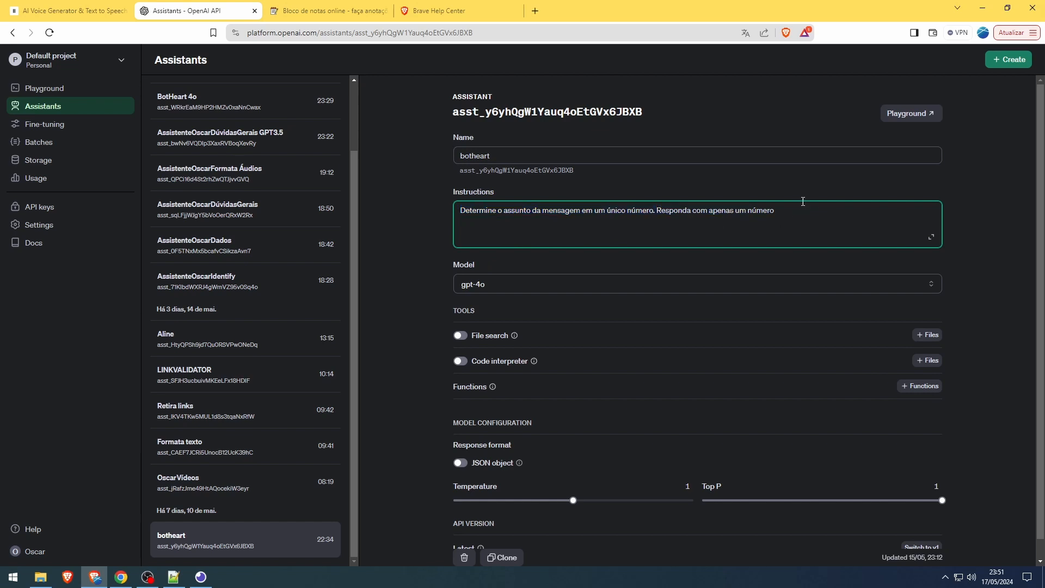
Set the botheart assistant's model back to gpt-3.5-turbo-0125 from the expanded model list.
left_click(482, 289)
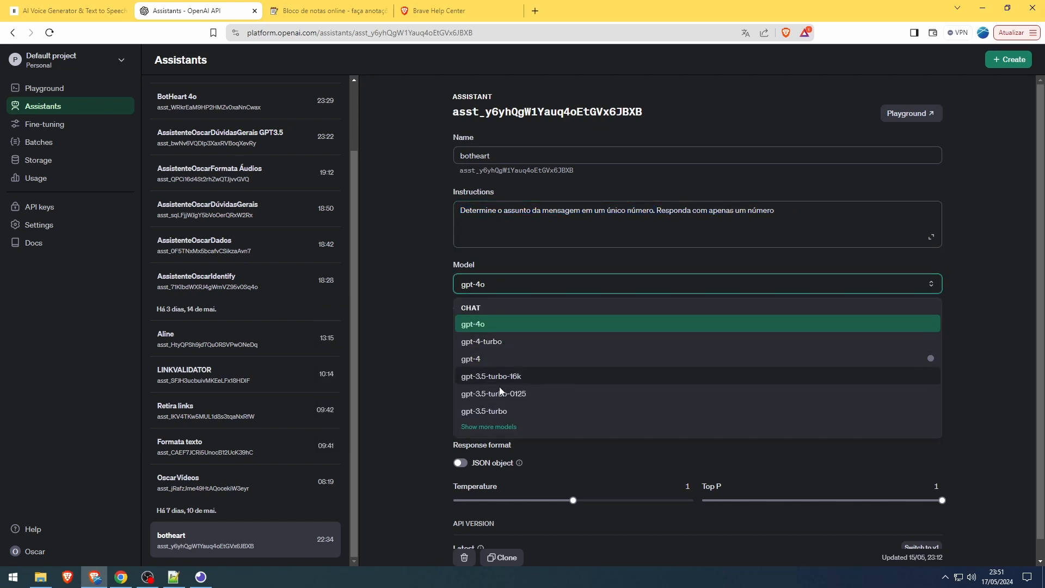
scroll(510, 416, "down", 4)
scroll(509, 425, "down", 4)
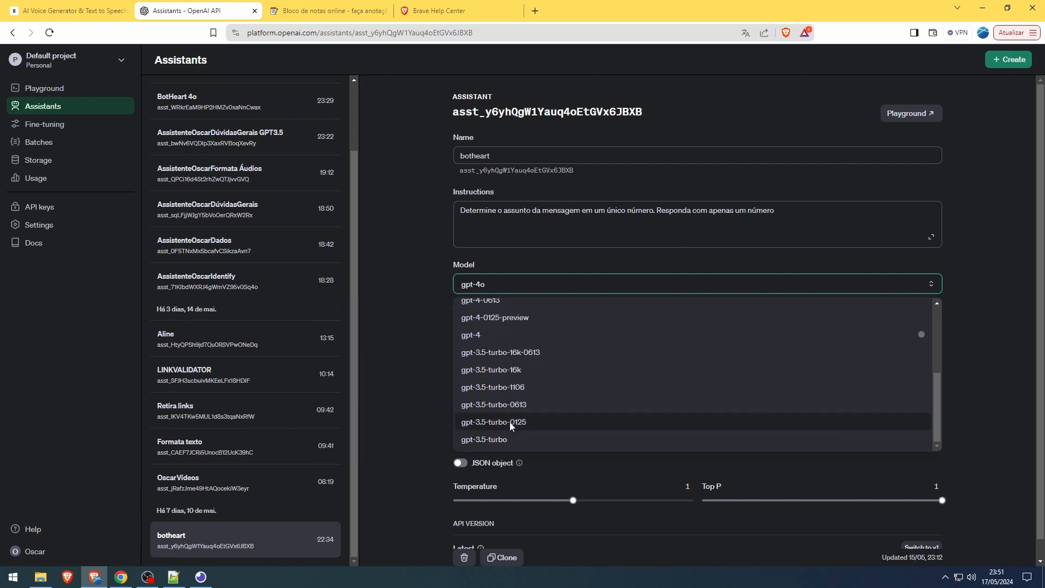
left_click(509, 422)
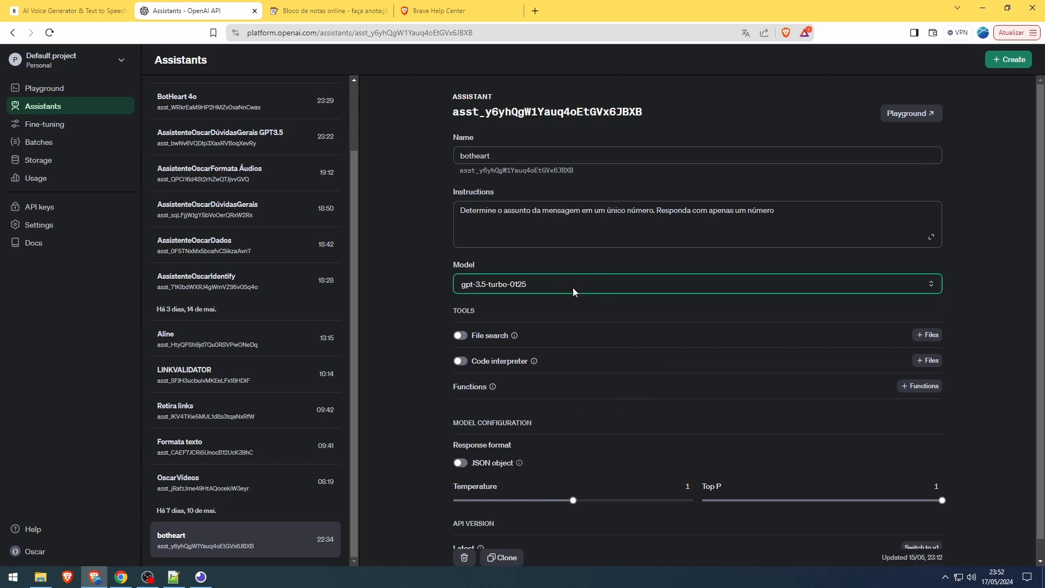
Review the botheart assistant's instructions to answer with only one number, together with its selected model.
left_click_drag(459, 214, 804, 215)
left_click(808, 214)
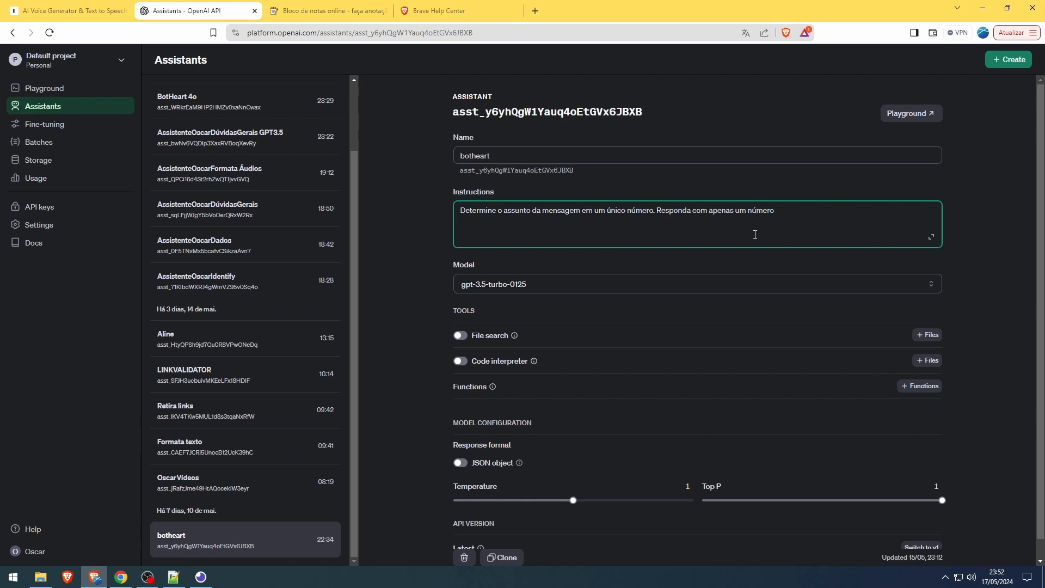
left_click(574, 283)
left_click(557, 271)
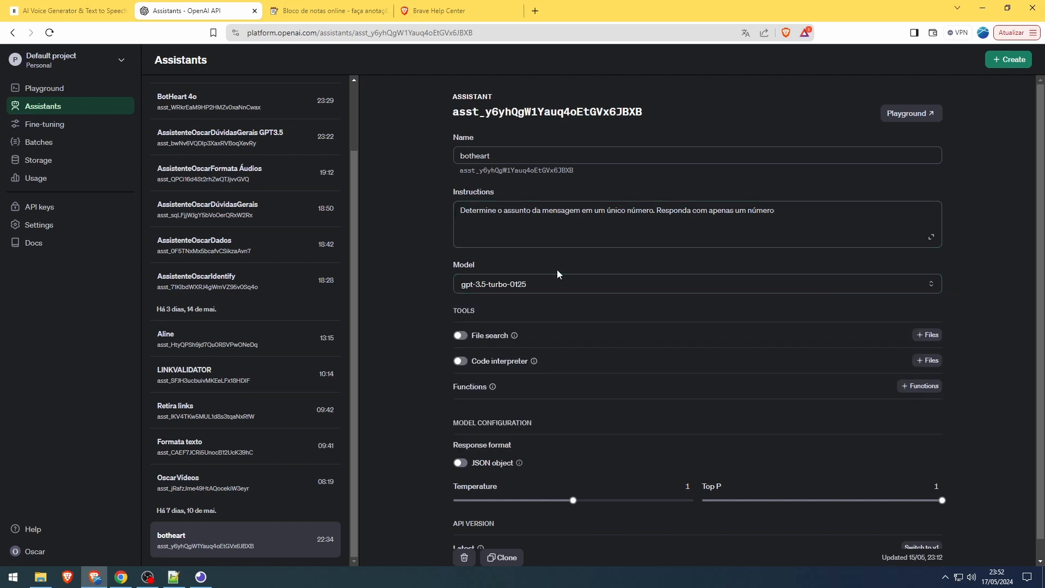
Return to the EncapsuladoENtreganacasa flow in Chrome, close the assistant settings and view the dorvalidator condition with its audio branches.
left_click(121, 577)
left_click(831, 513)
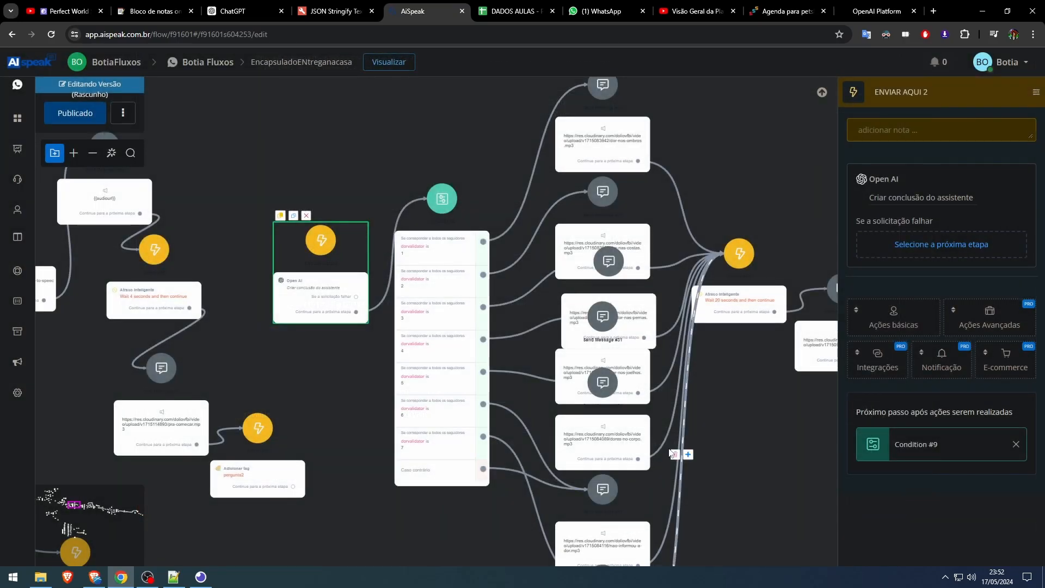
left_click_drag(330, 377, 369, 406)
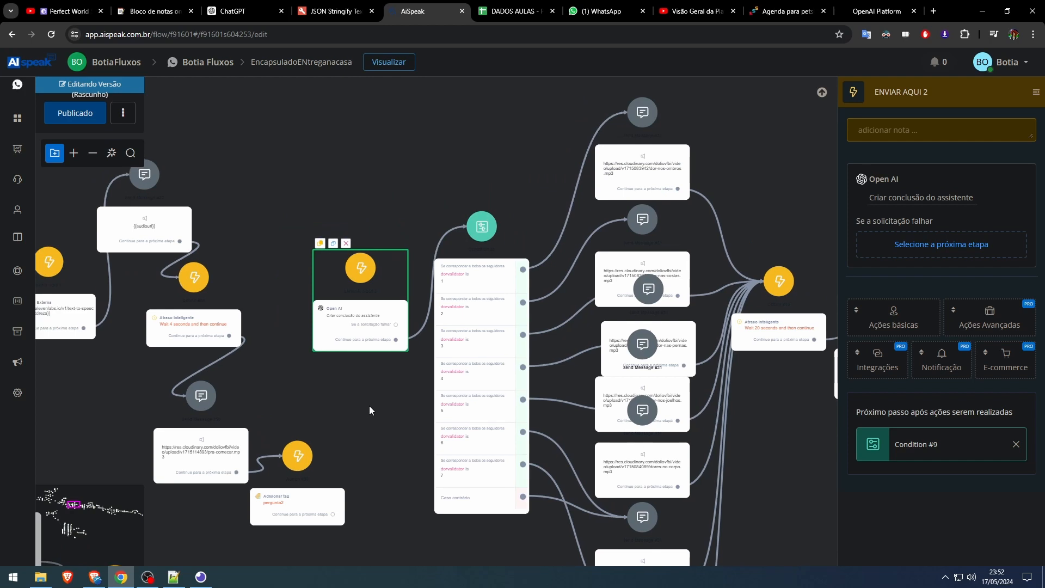
scroll(369, 406, "down", 4)
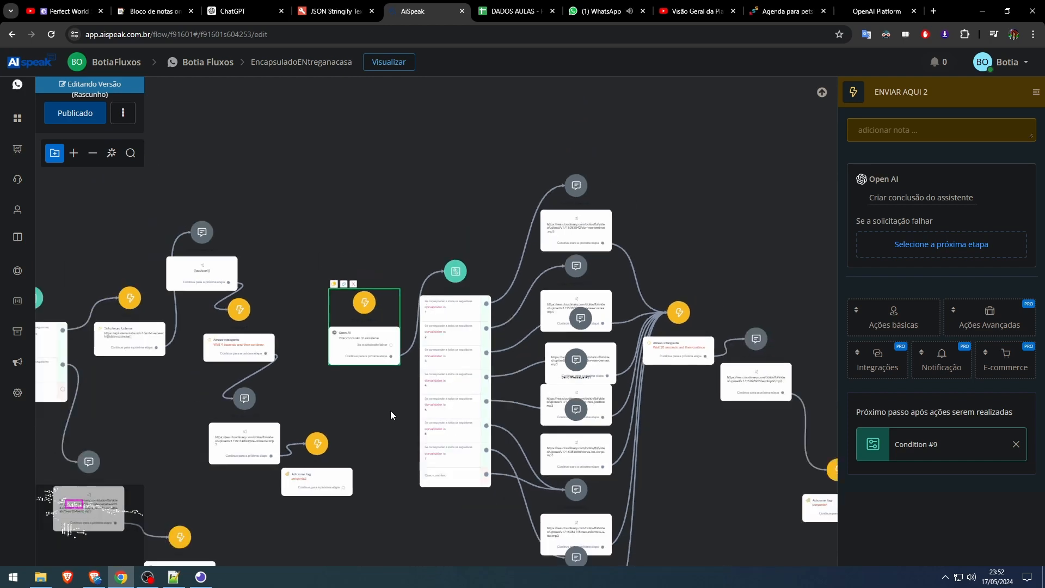
Examine the dorvalidator condition's numbered branches, their audio messages and the assistant action and blocks that lead into it.
left_click_drag(636, 450, 617, 569)
left_click_drag(628, 218, 575, 245)
scroll(551, 330, "down", 2)
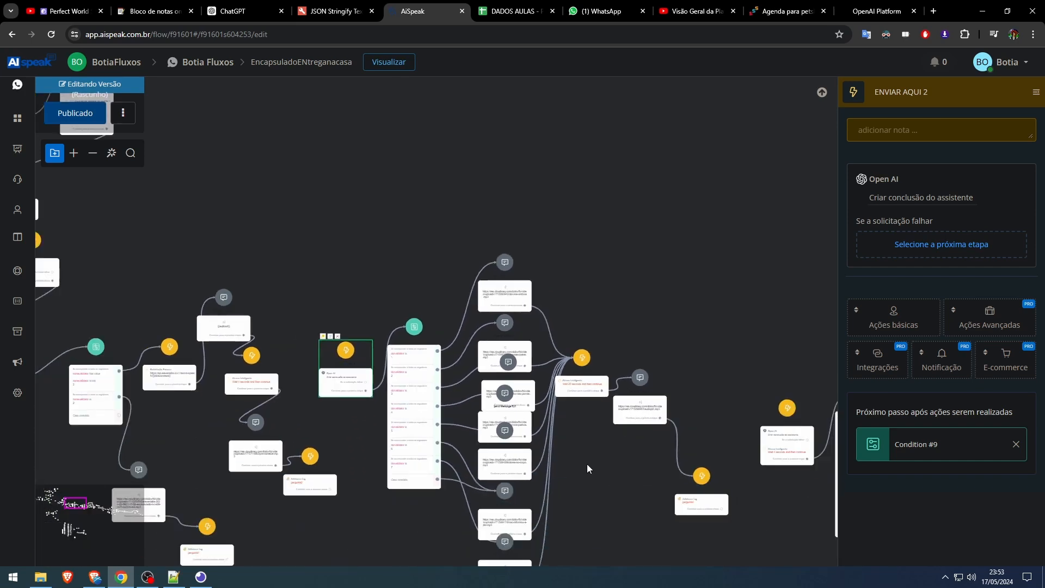
left_click_drag(588, 446, 589, 397)
scroll(553, 396, "up", 1)
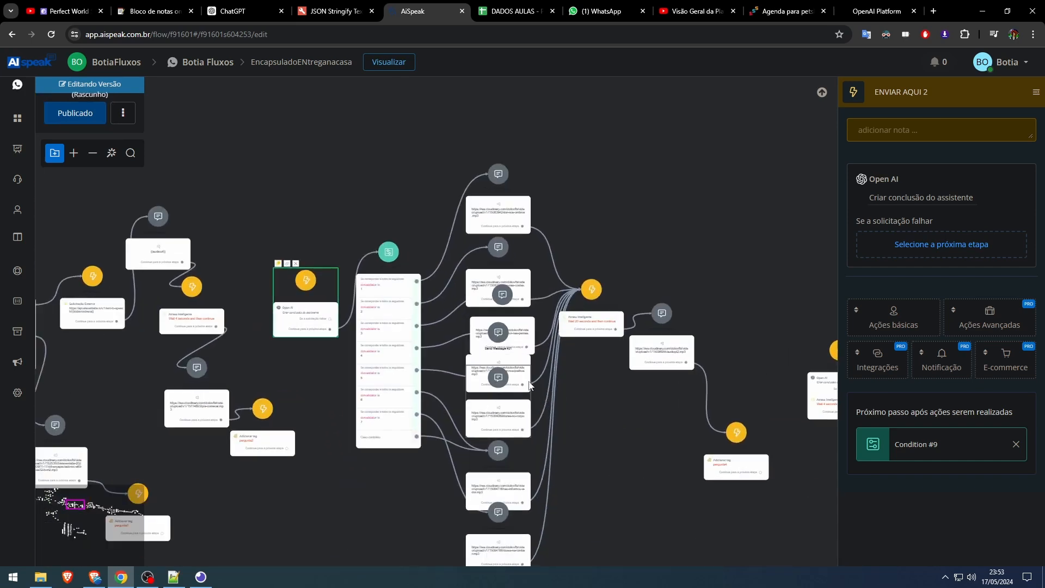
scroll(530, 384, "up", 2)
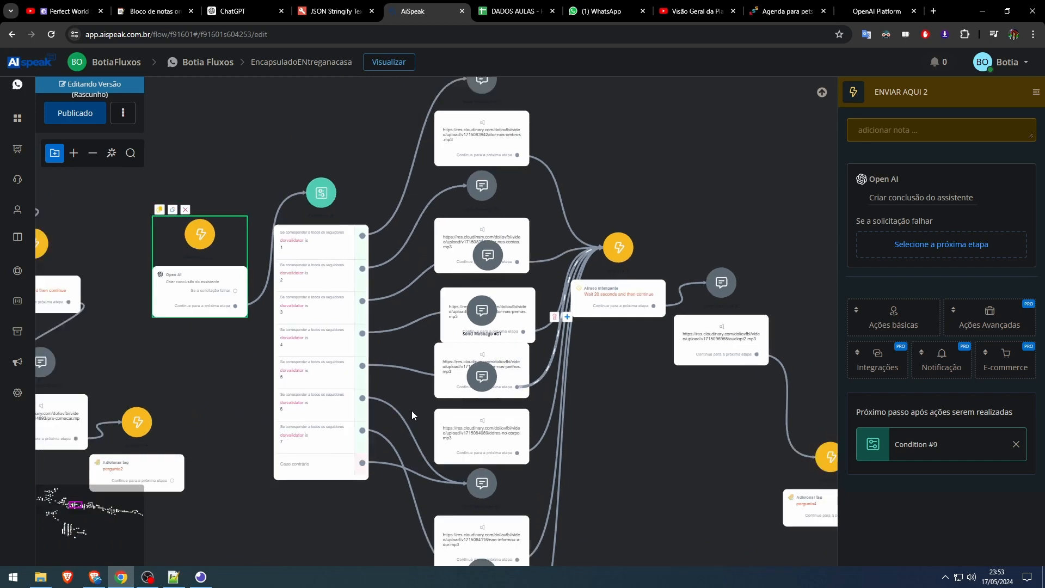
scroll(412, 410, "down", 2)
left_click_drag(304, 410, 527, 348)
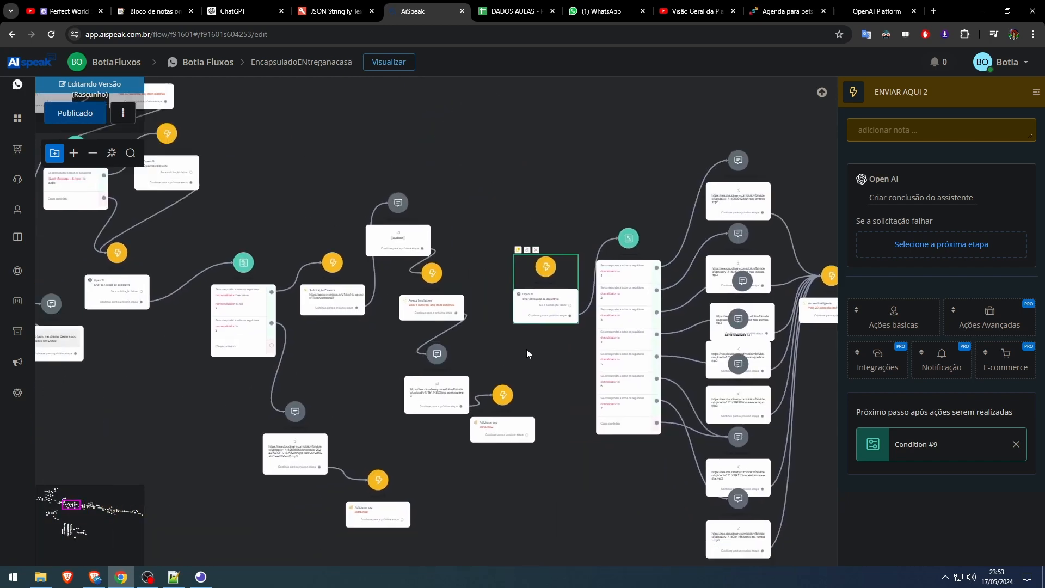
scroll(527, 352, "down", 1)
Switch to Notepad++ and show the Primeira parte 1 and Segunda parte 2 lists in PETSHOP FAZER.txt.
left_click(173, 578)
left_click(173, 578)
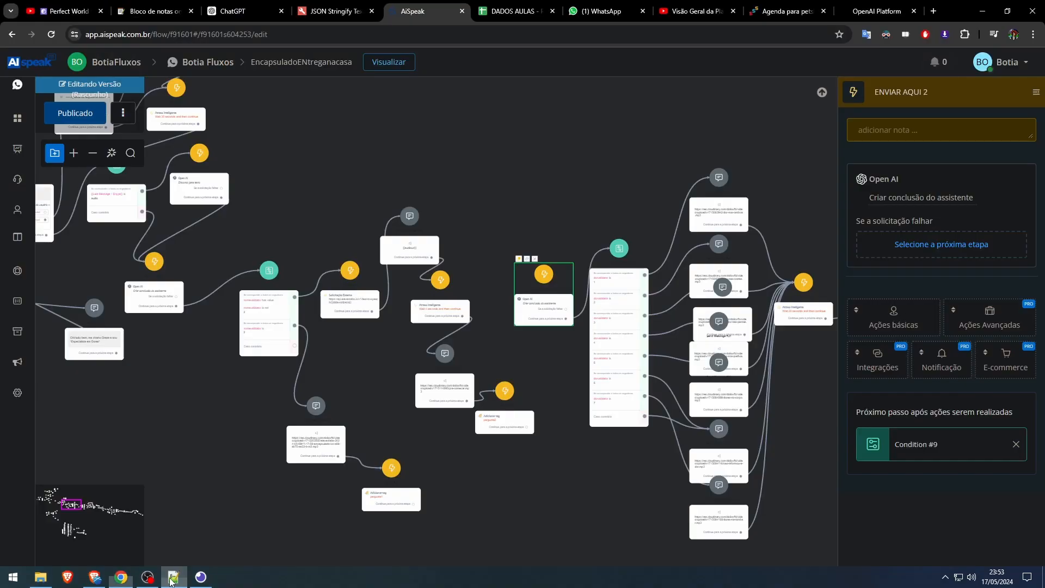
left_click(172, 578)
left_click(269, 46)
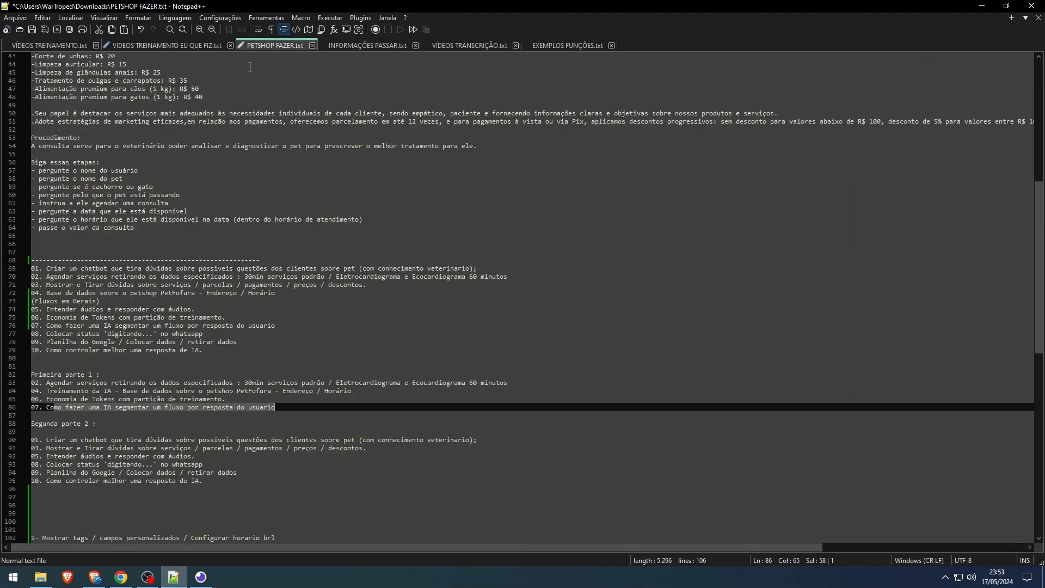
scroll(150, 269, "up", 1)
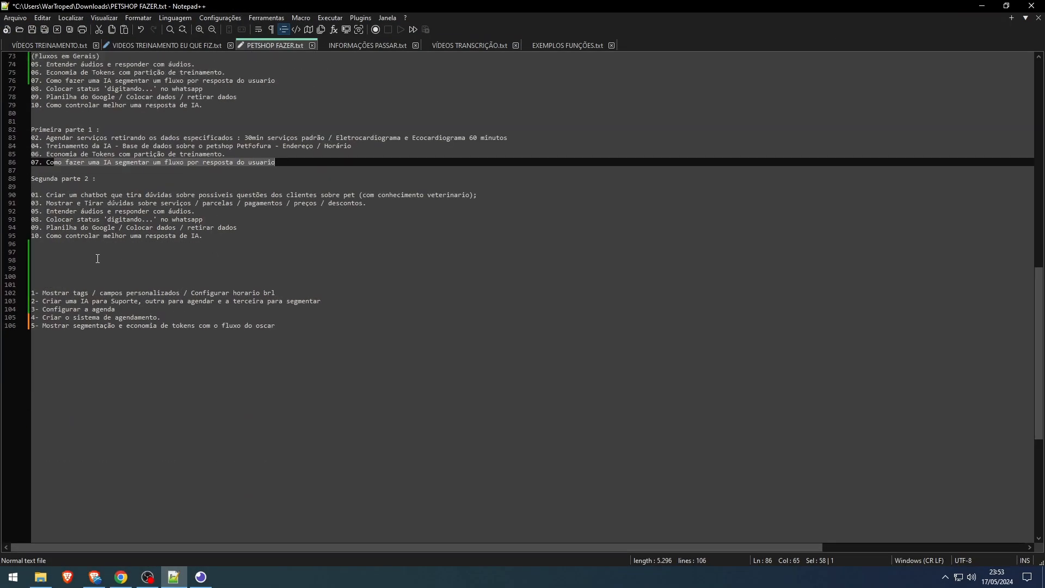
scroll(87, 246, "up", 1)
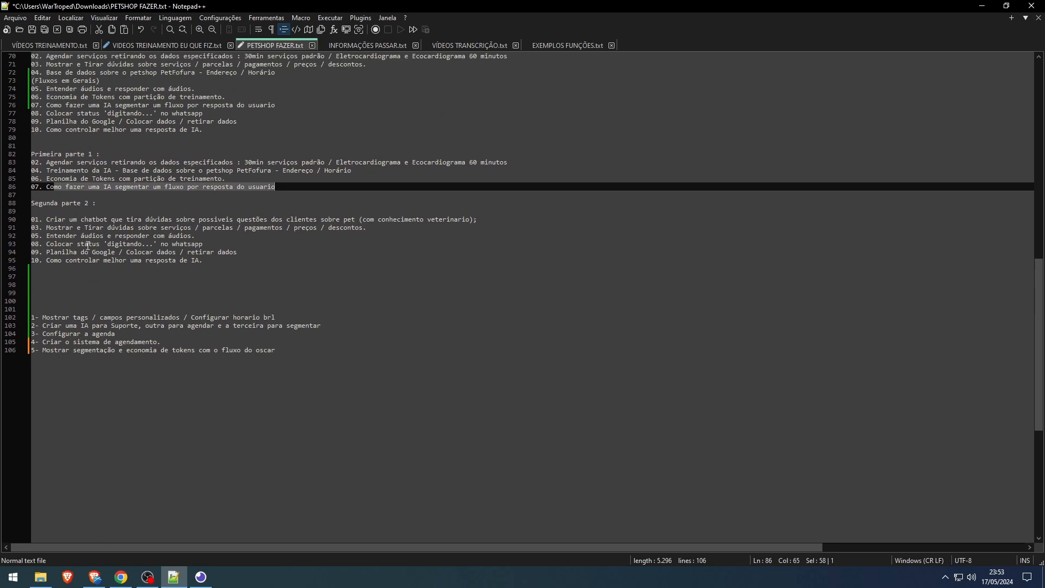
Review topics 02, 04, 06 and 07 of Primeira parte 1 and topic 01 of Segunda parte 2, highlighting them in the notes.
left_click(55, 220)
left_click_drag(50, 164, 99, 188)
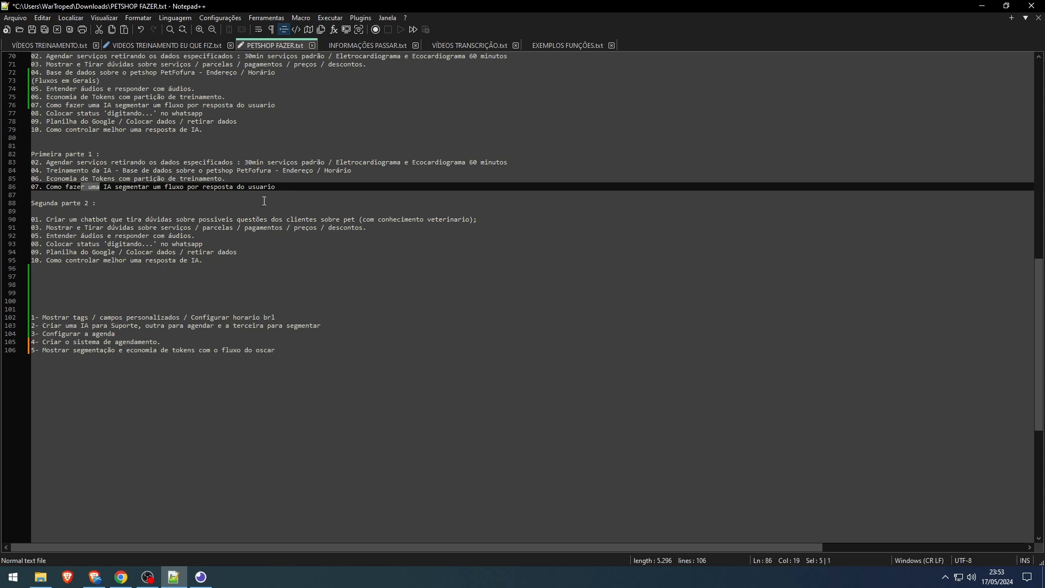
left_click_drag(278, 187, 17, 163)
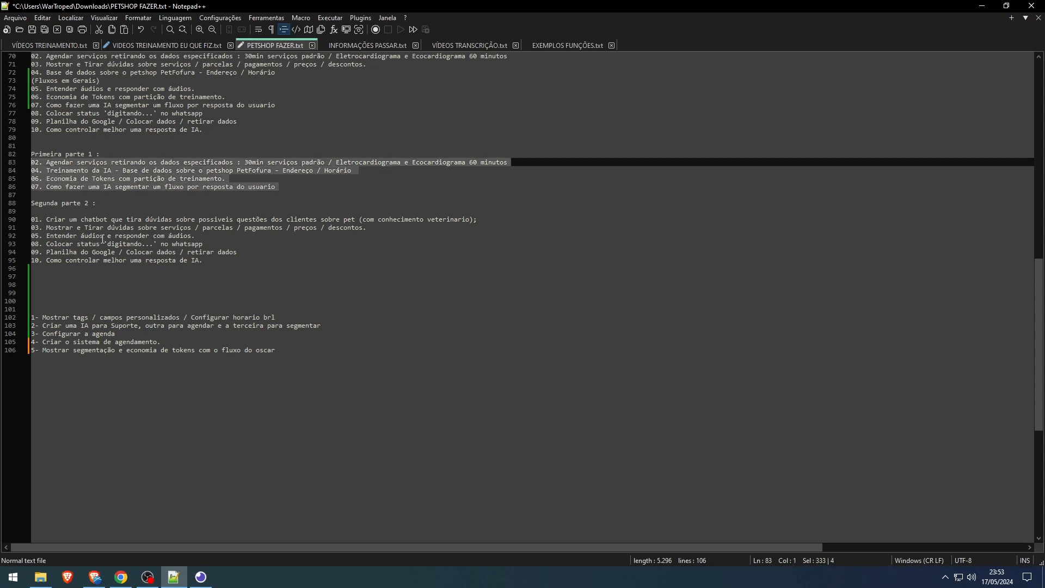
left_click(61, 228)
left_click_drag(50, 220, 177, 219)
left_click(317, 220)
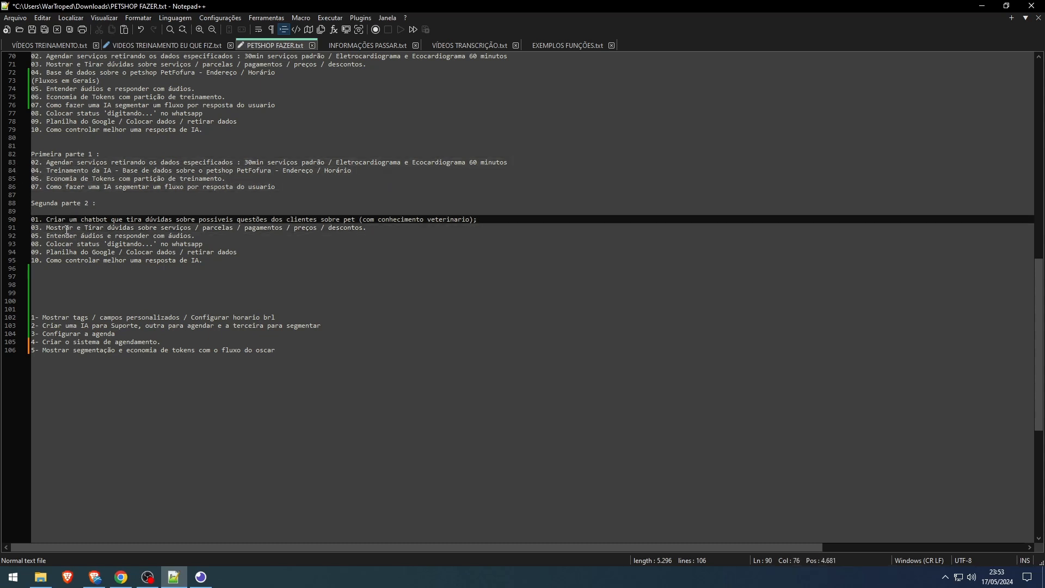
Move topic 03, "Mostrar e Tirar dúvidas sobre serviços / parcelas / pagamentos / preços / descontos.", from Segunda parte 2 to below topic 07 in Primeira parte 1.
left_click_drag(44, 229, 320, 228)
left_click(349, 228)
left_click_drag(386, 232, 30, 228)
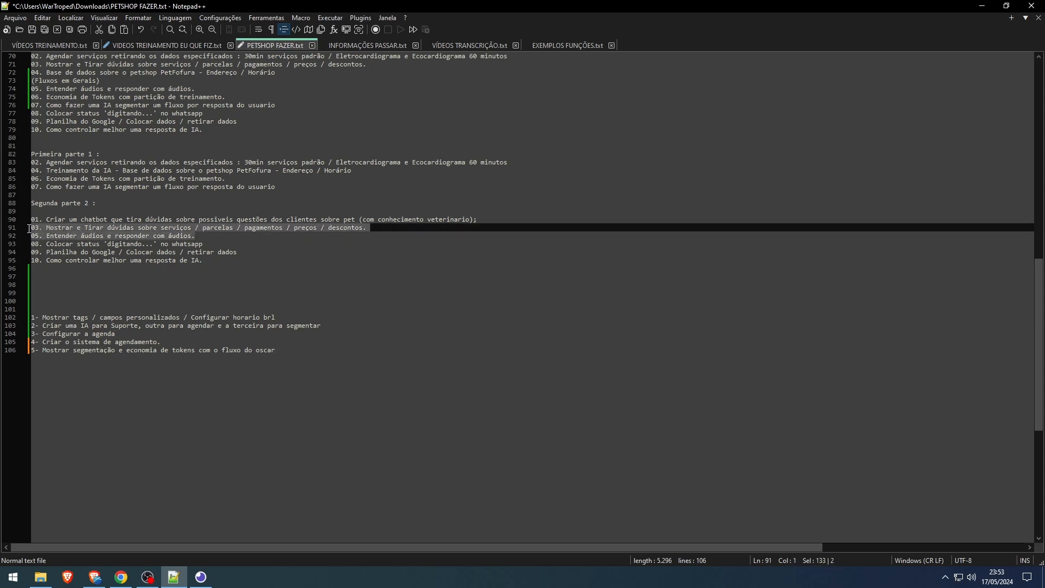
left_click(28, 229)
key("ctrl+c")
left_click(33, 228)
left_click_drag(378, 227, 37, 227)
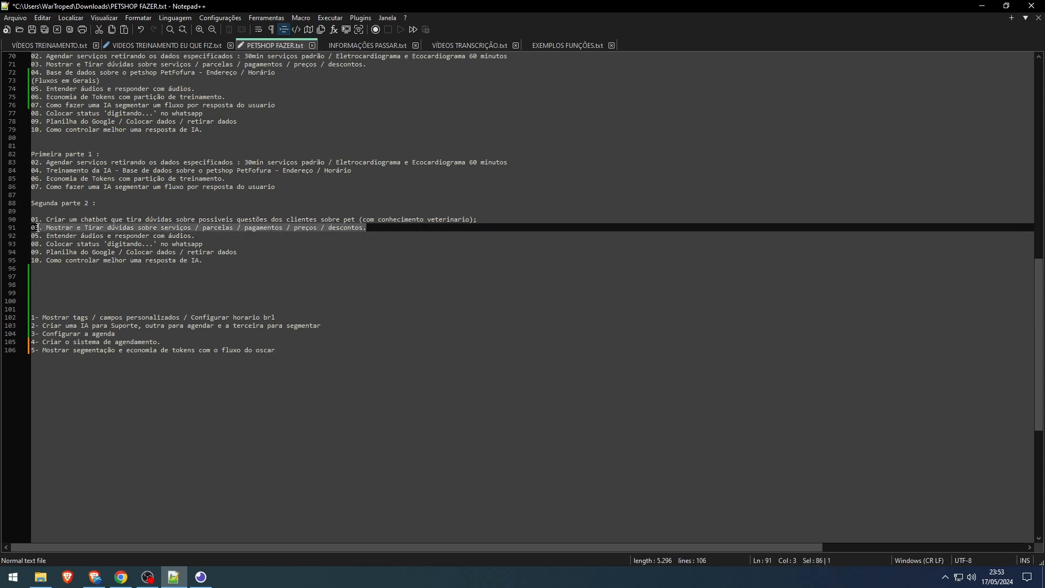
key("Delete")
left_click(31, 194)
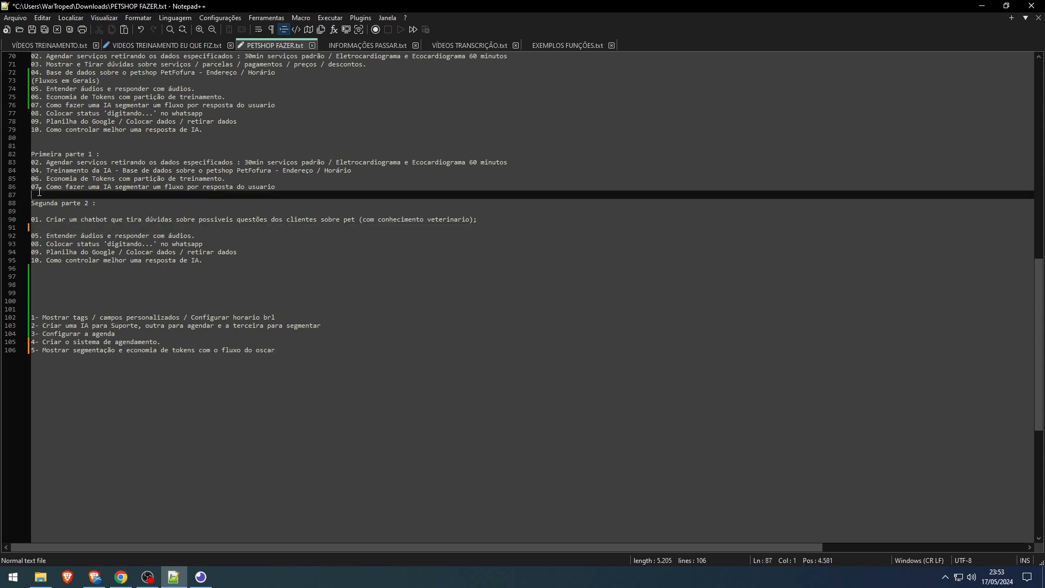
key("ctrl+v")
Insert a blank line between topic 03 and the Segunda parte 2 heading, and remove the empty line above topic 05.
left_click(213, 244)
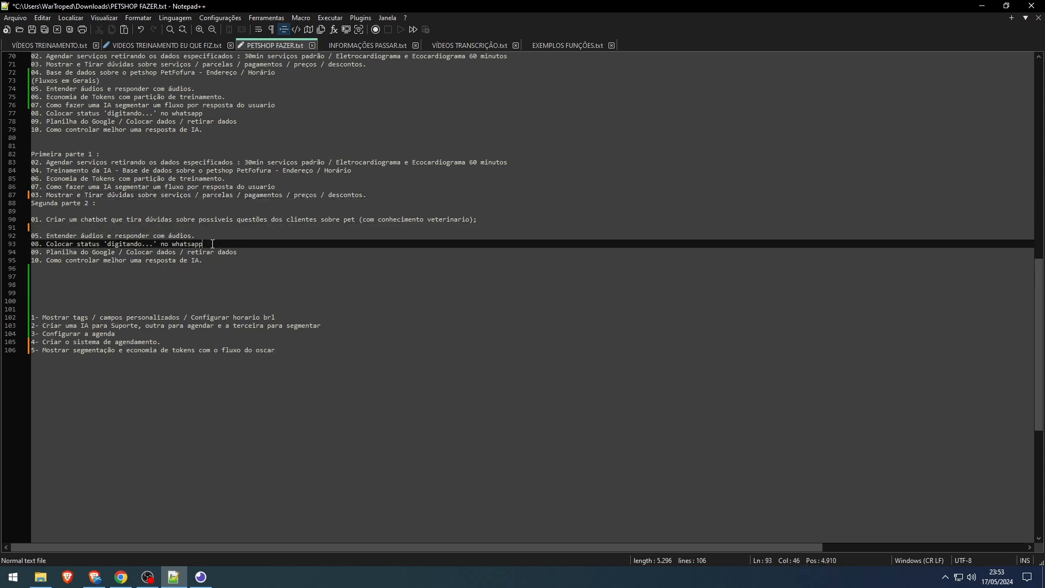
left_click_drag(77, 235, 211, 238)
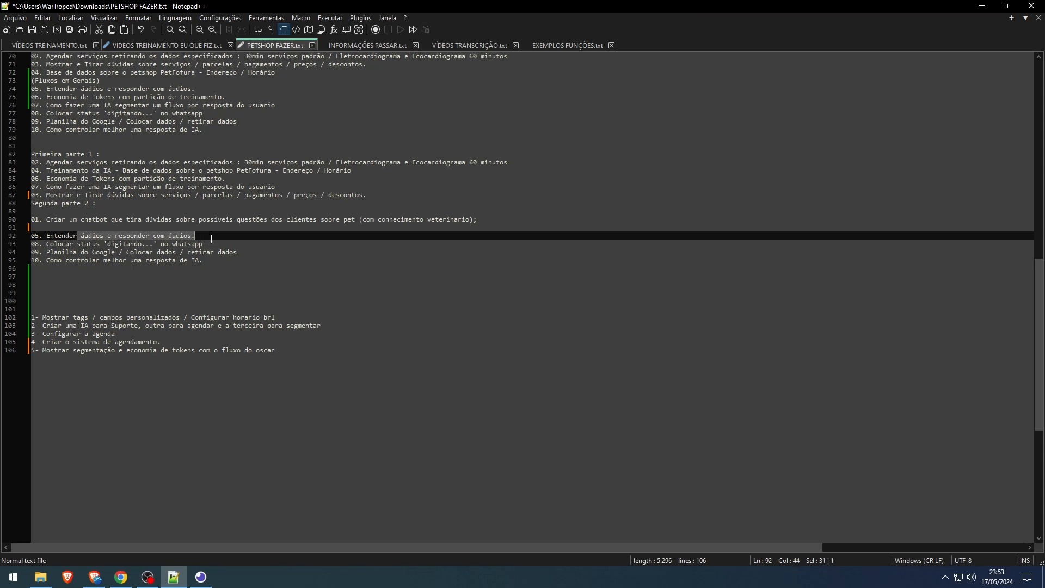
mouse_move(47, 253)
left_mouse_down()
mouse_move(238, 254)
mouse_move(13, 258)
mouse_move(33, 239)
left_mouse_up()
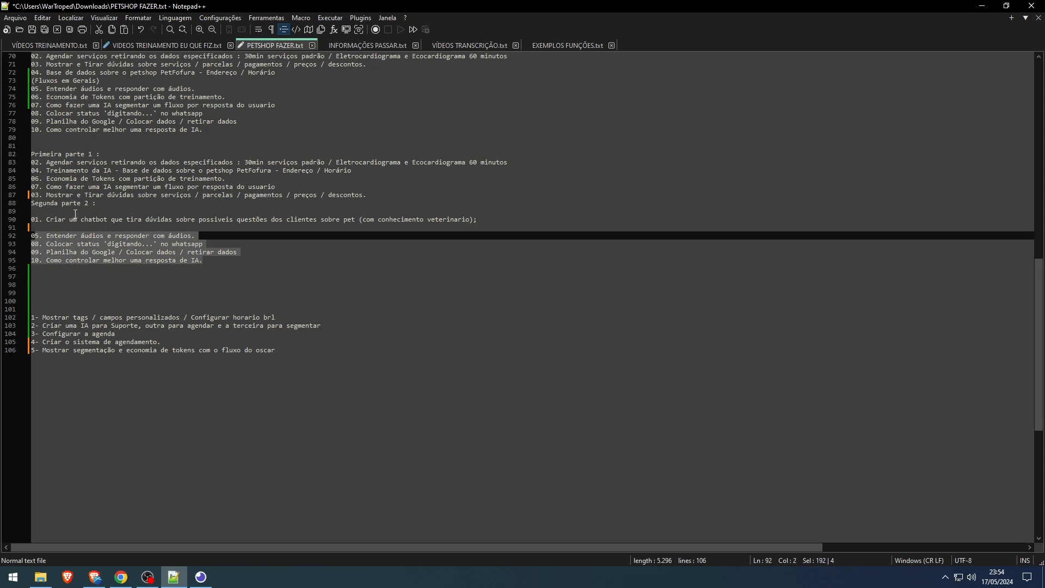
left_click(367, 195)
key("Return")
left_click(60, 236)
key("Delete")
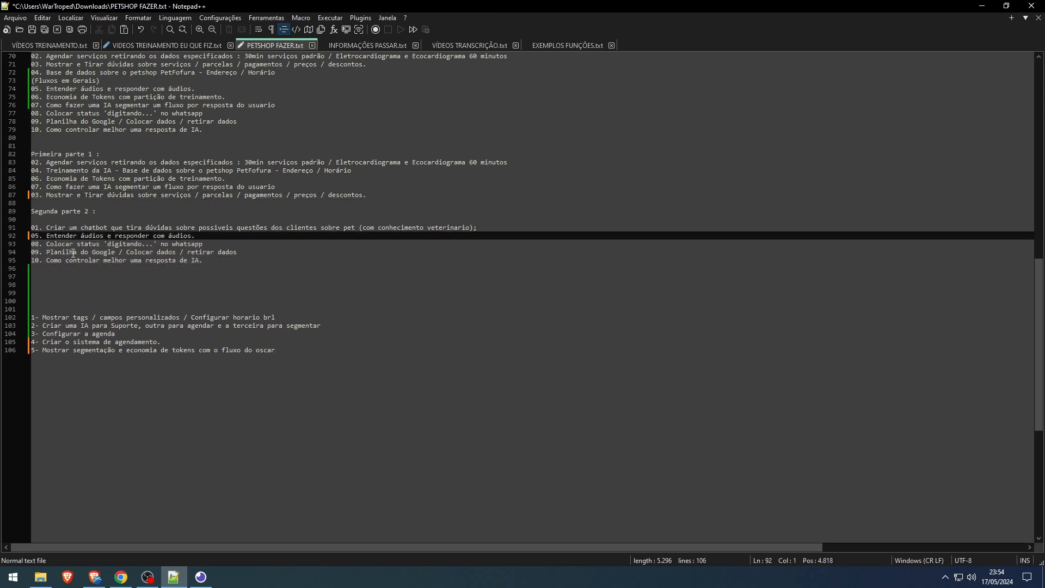